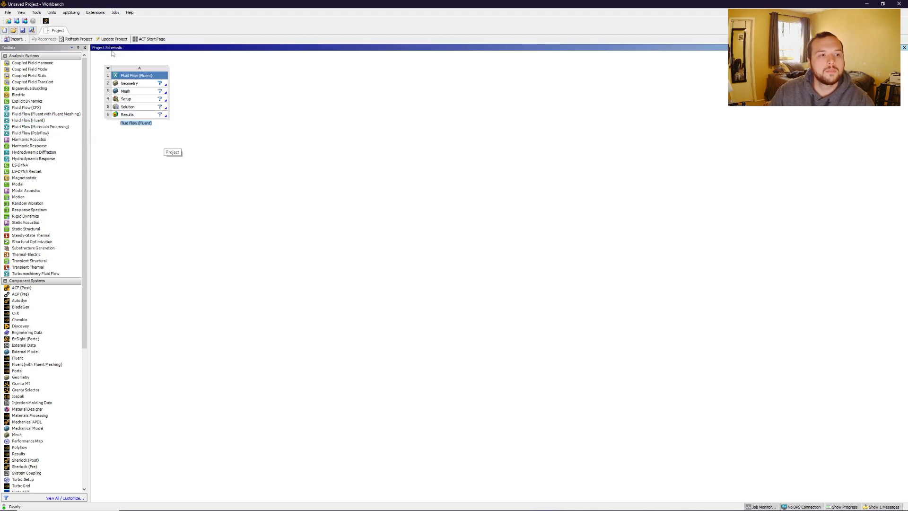
- Start a new DesignModeler geometry for the Fluid Flow (Fluent) system
left_click(130, 84)
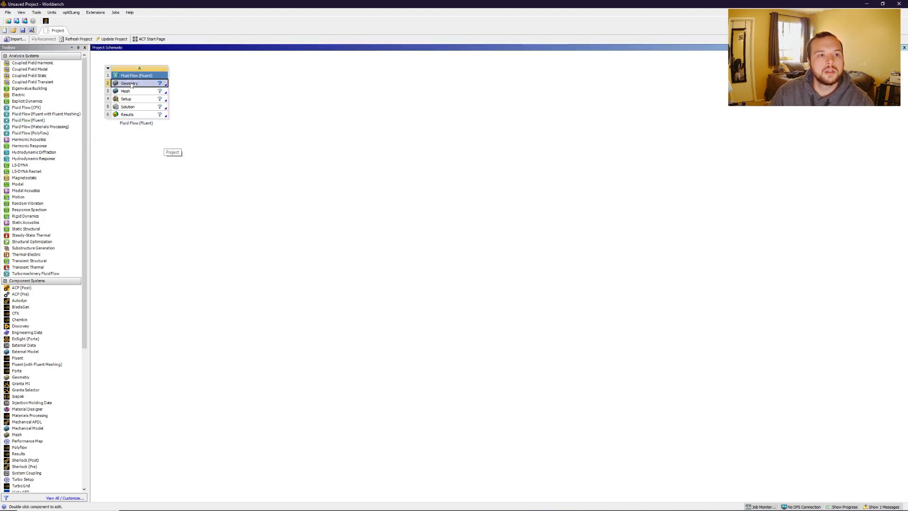
right_click(131, 85)
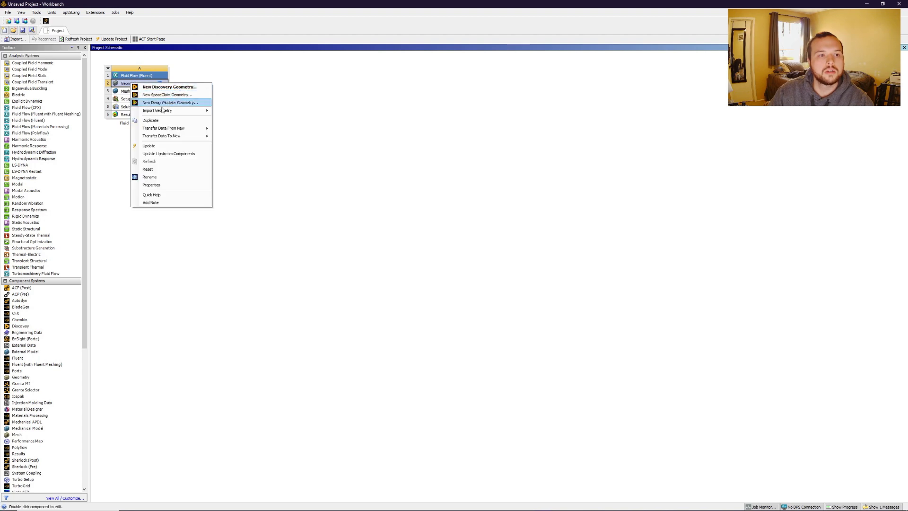
left_click(168, 103)
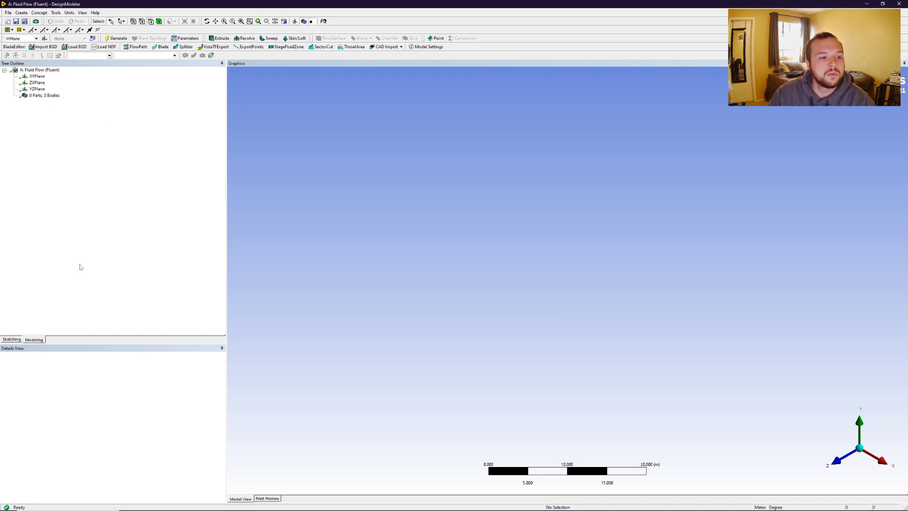
- Sketch a rectangle about 24.7 m by 3.5 m on the XY plane, starting at the origin and extending along positive X and Y
left_click(12, 339)
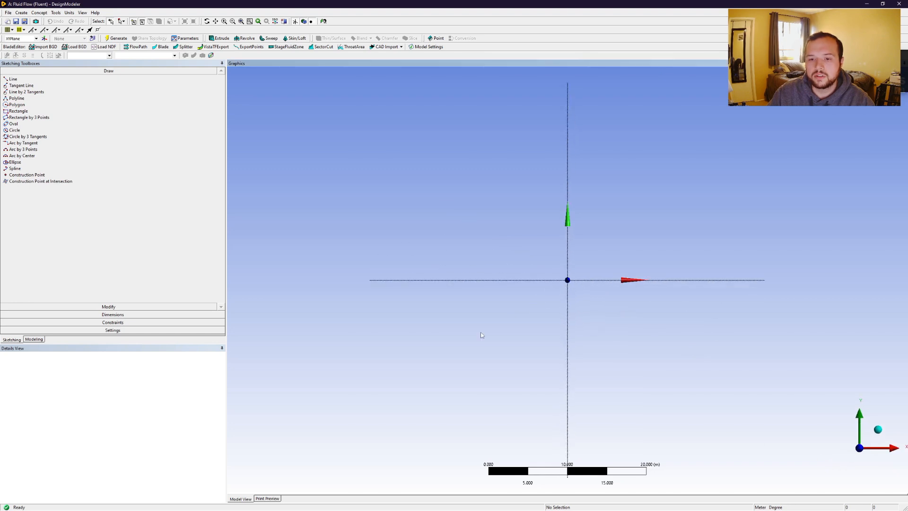
left_click(70, 111)
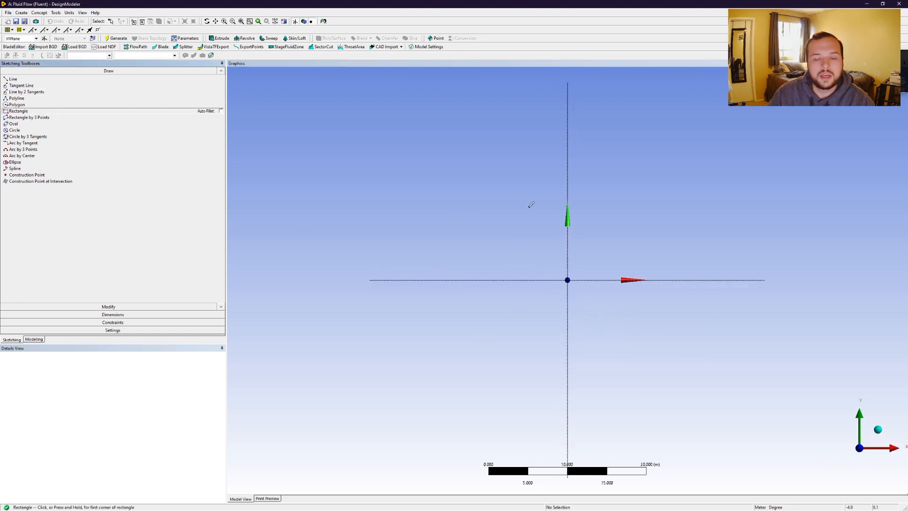
left_click(567, 280)
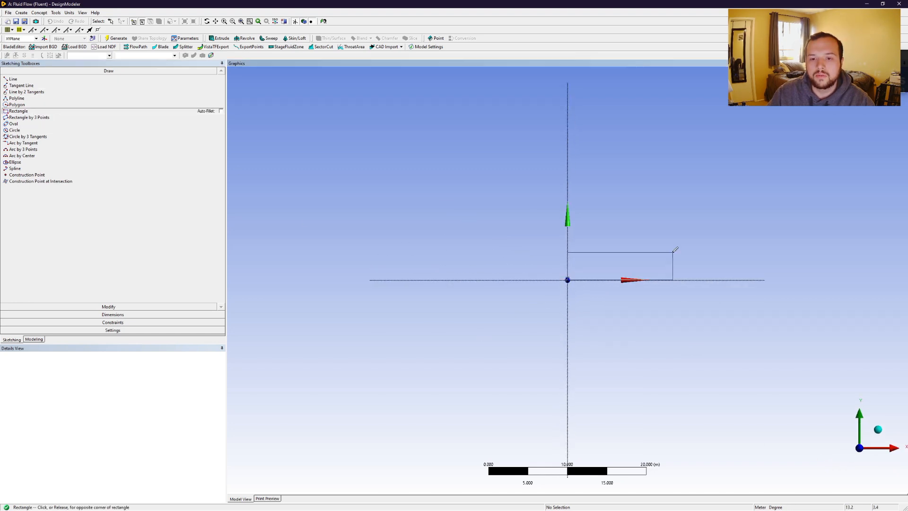
left_click(763, 252)
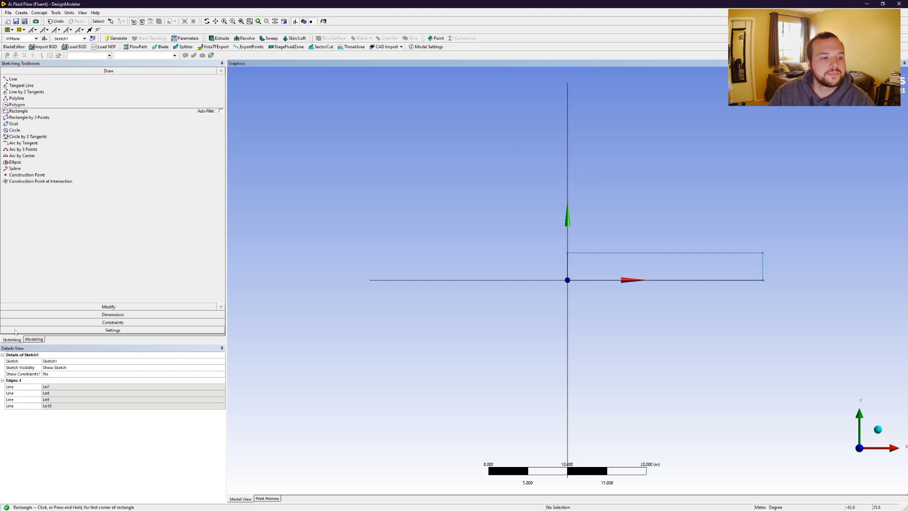
- Dimension the rectangle's horizontal length and set it to 1.5 m
left_click(112, 315)
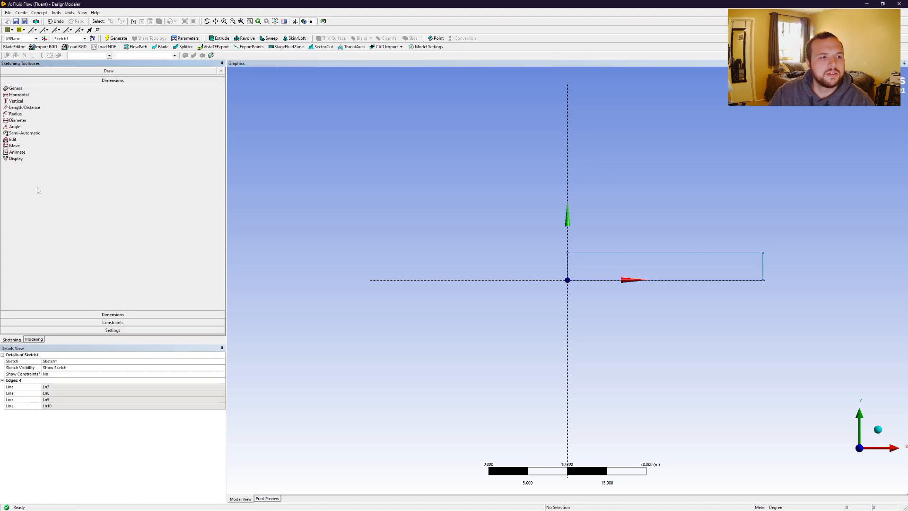
left_click(605, 253)
left_click(609, 189)
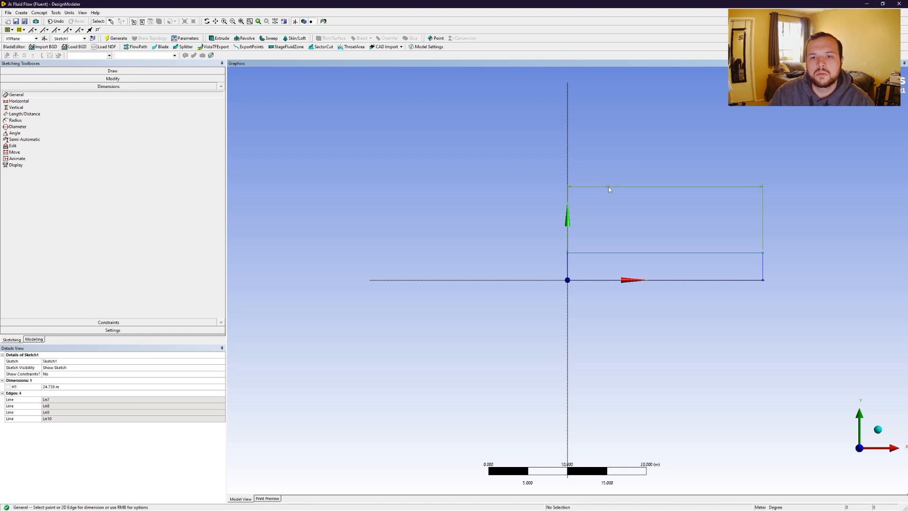
left_click(87, 386)
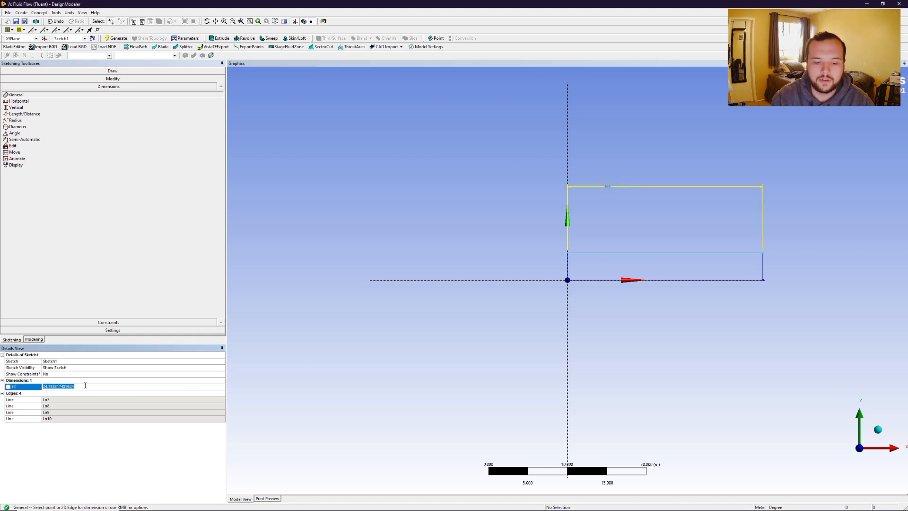
type("1.5")
key("Return")
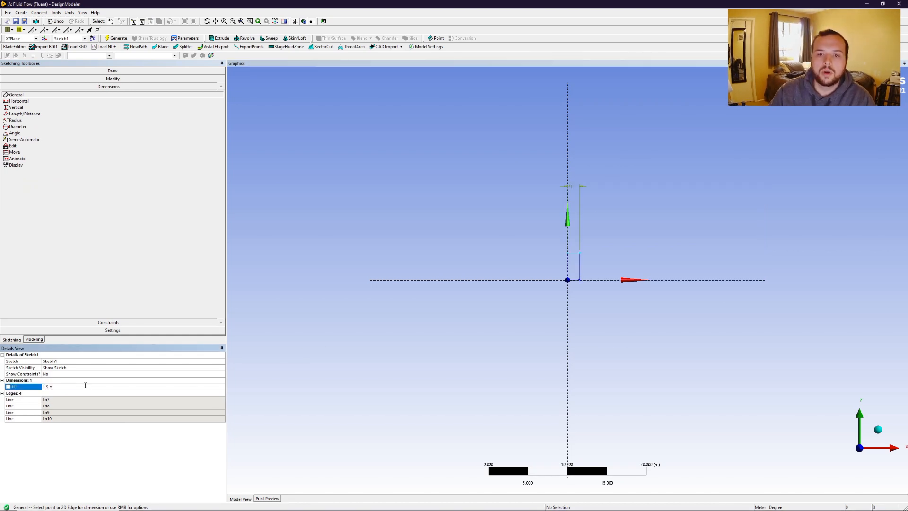
- Dimension the rectangle's vertical height and set it to 0.01 m
left_click(568, 264)
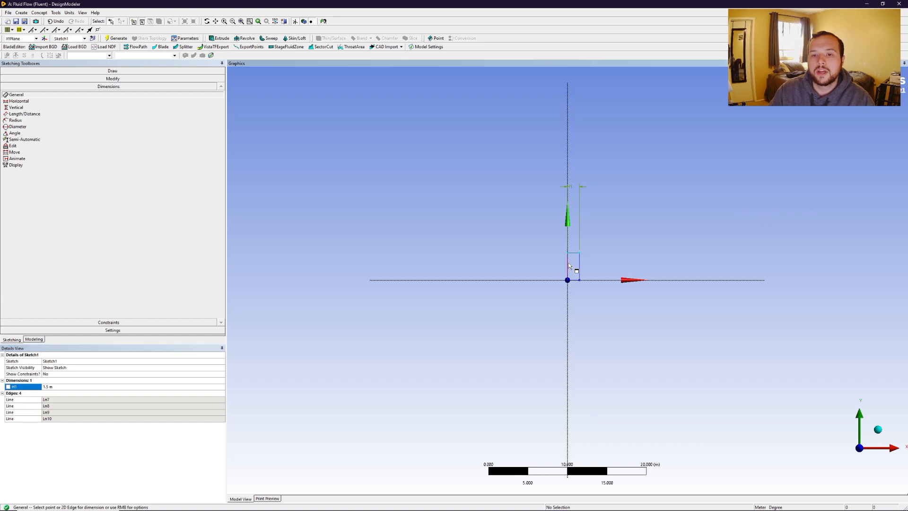
left_click(489, 265)
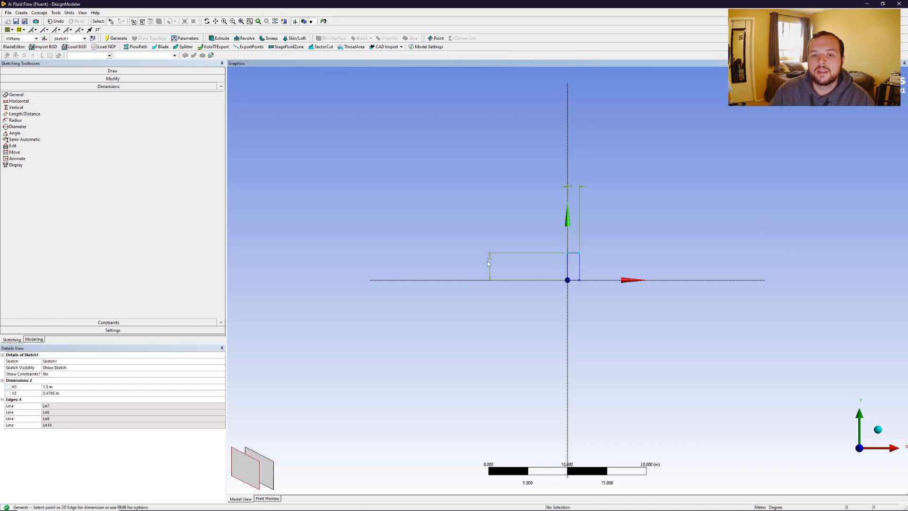
left_click(58, 393)
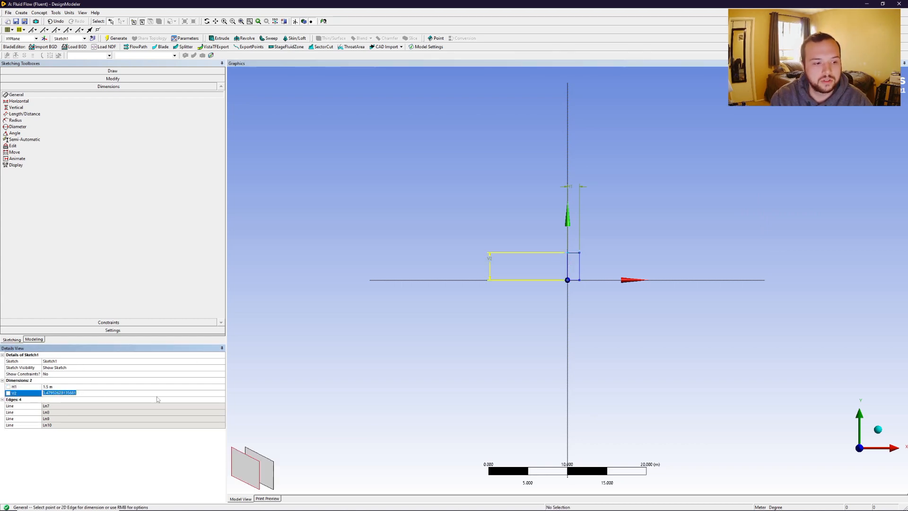
type("0.1")
key("Return")
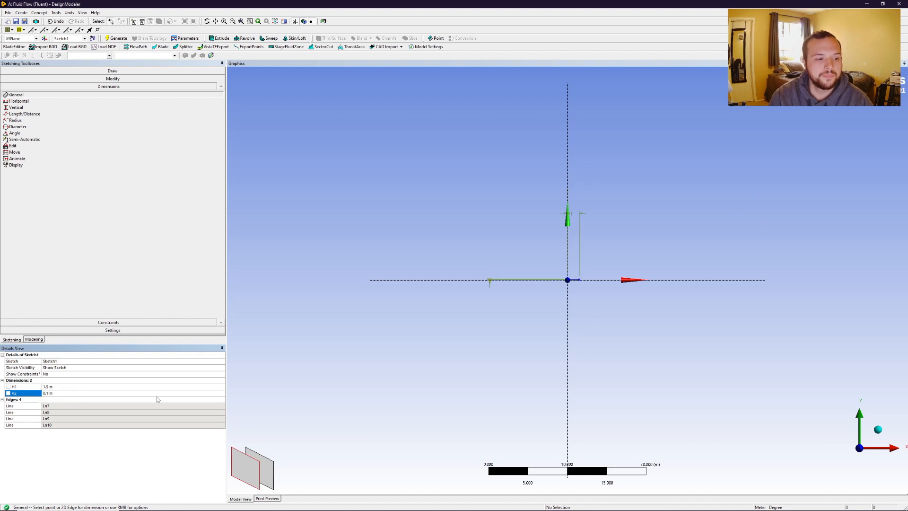
left_click(52, 392)
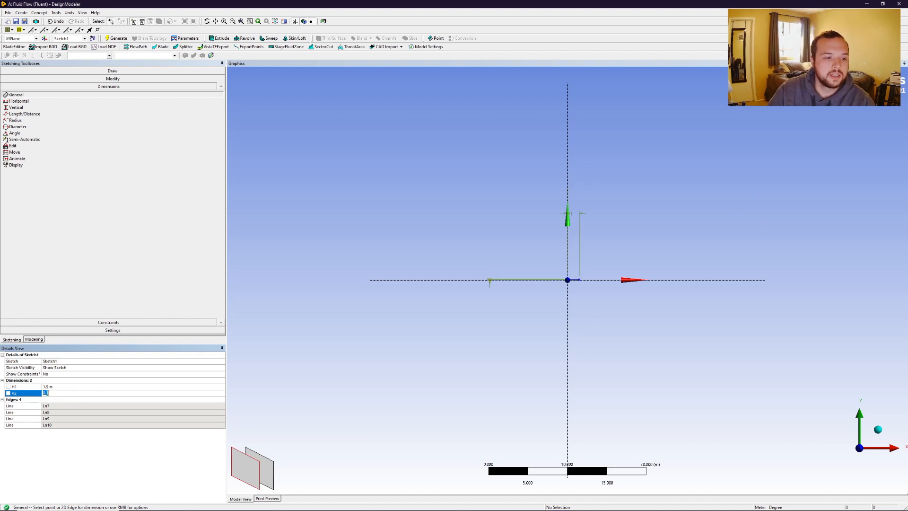
type("0.01")
key("Return")
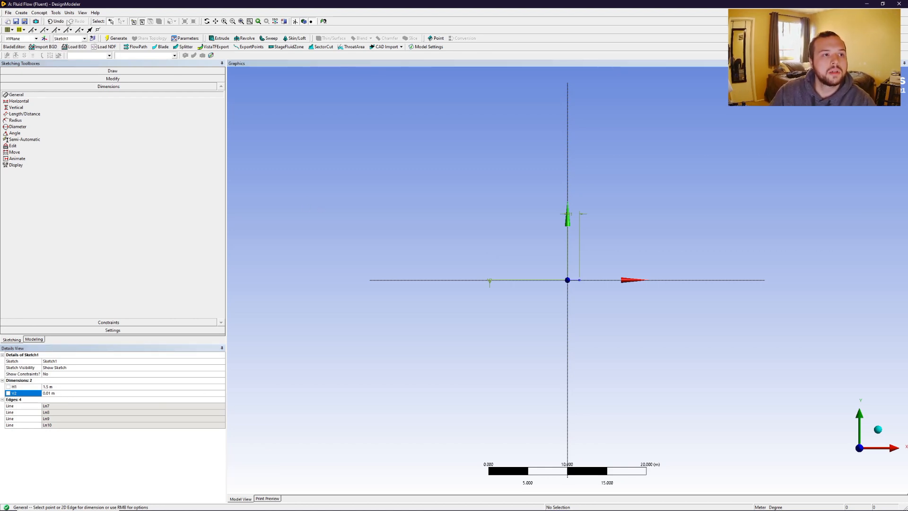
- Create a surface from the rectangle sketch with Add Material and generate the body
left_click(39, 13)
left_click(52, 64)
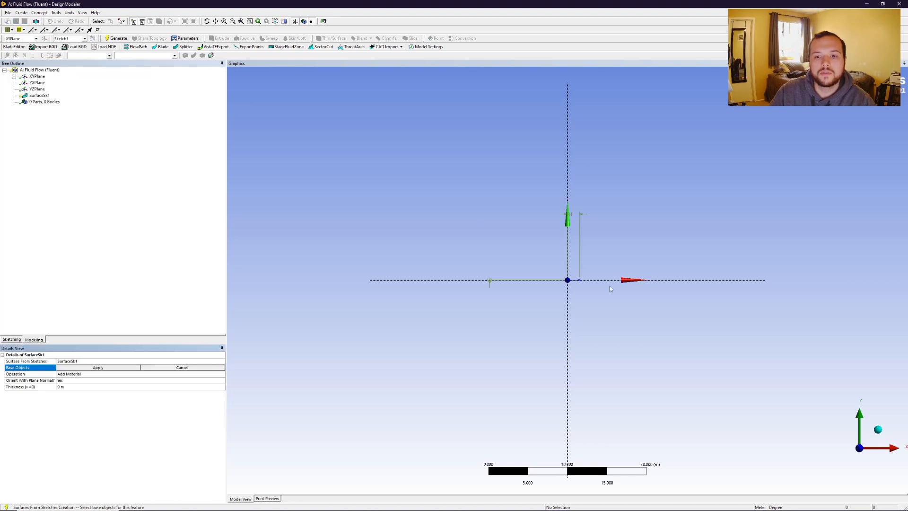
left_click(493, 281)
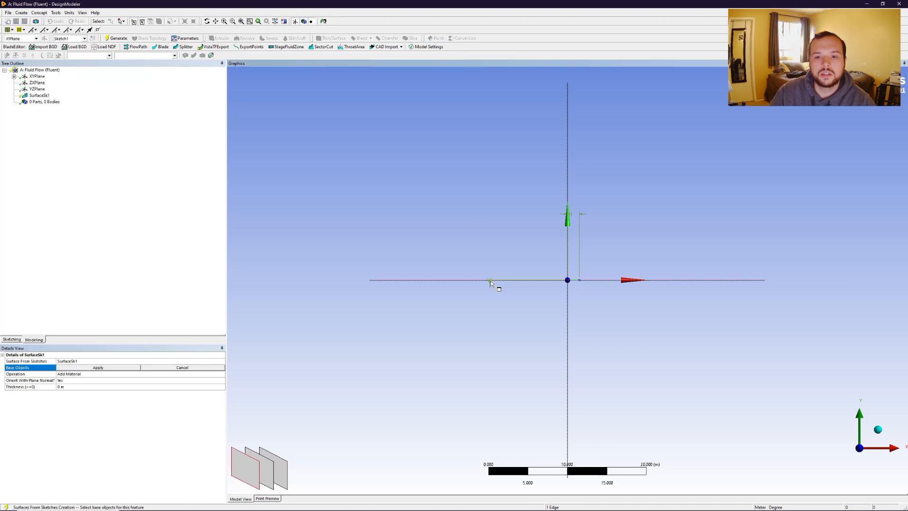
left_click(116, 38)
scroll(576, 280, "up", 3)
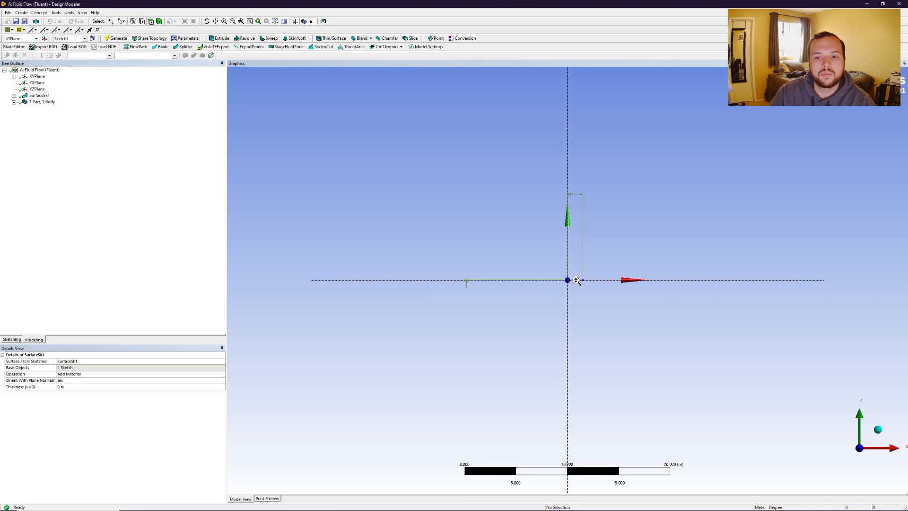
scroll(576, 280, "up", 5)
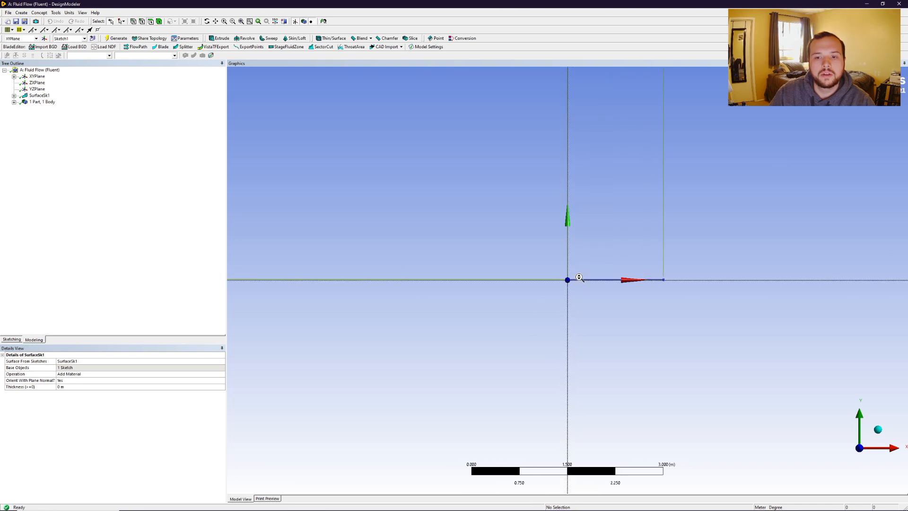
scroll(579, 278, "up", 4)
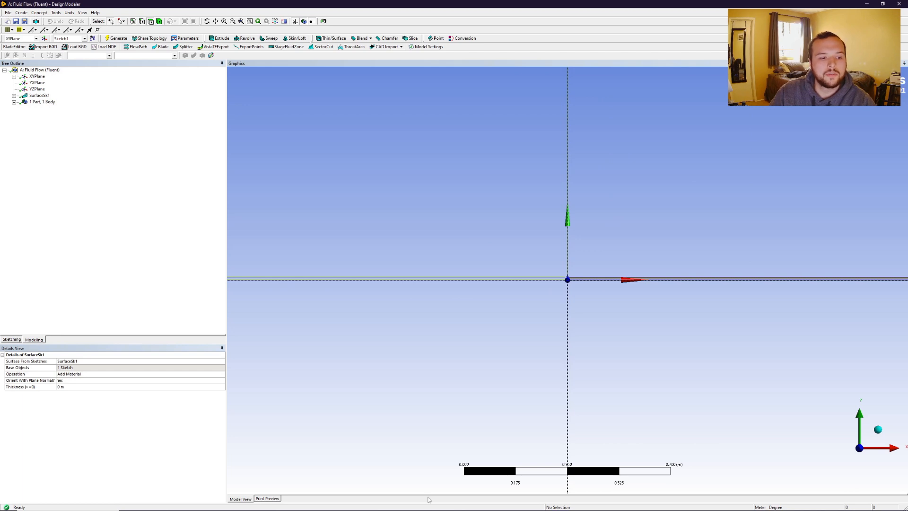
- Switch to Workbench, open the Fluent system's Mesh cell for editing, and bring up the Meshing window
mouse_move(473, 508)
left_click(543, 504)
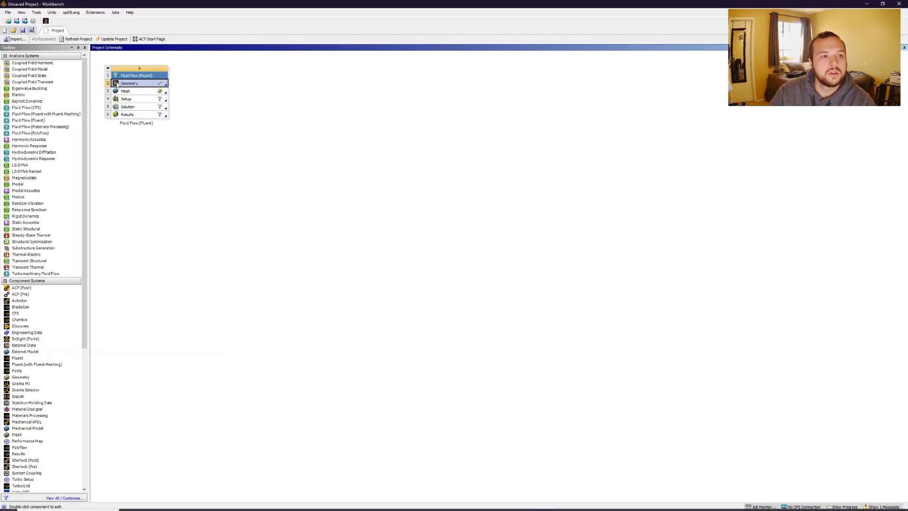
right_click(136, 90)
left_click(173, 95)
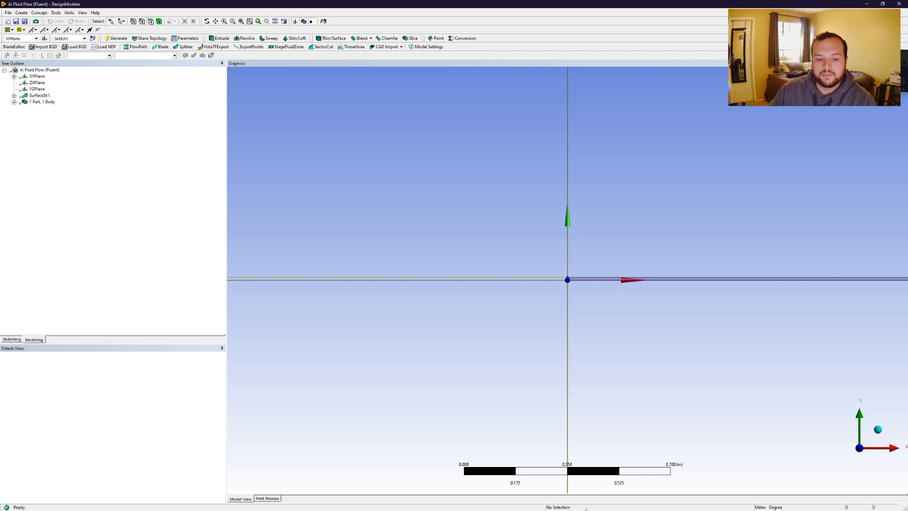
key("super")
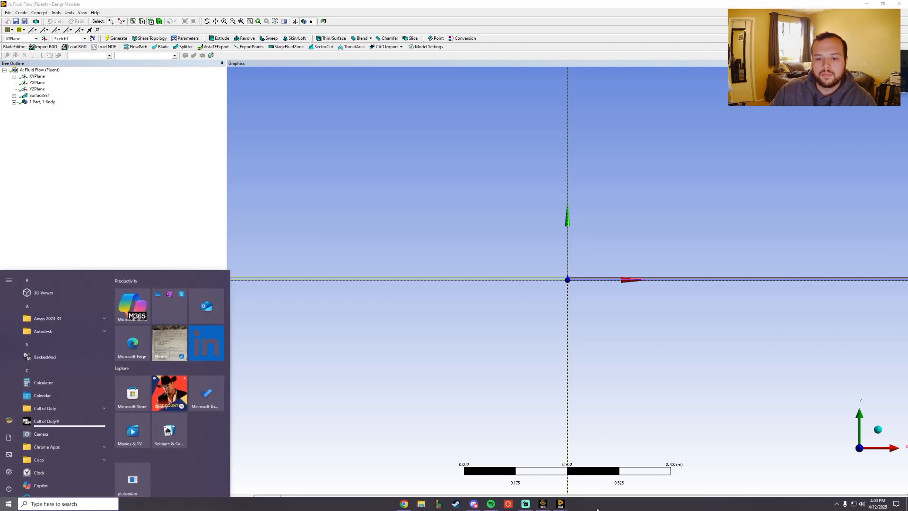
mouse_move(565, 505)
left_click(593, 472)
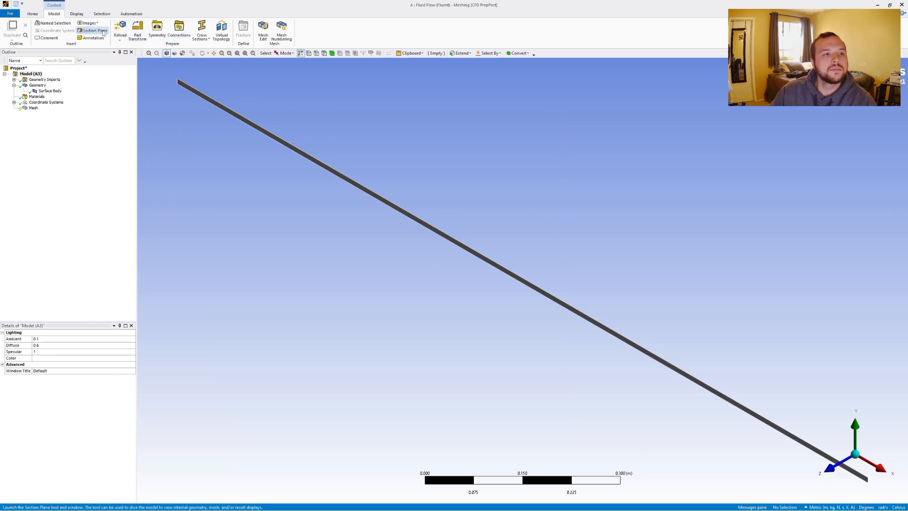
- Create a named selection called top_wall from the upper long edge of the surface body
left_click(316, 53)
left_click(431, 228)
right_click(429, 224)
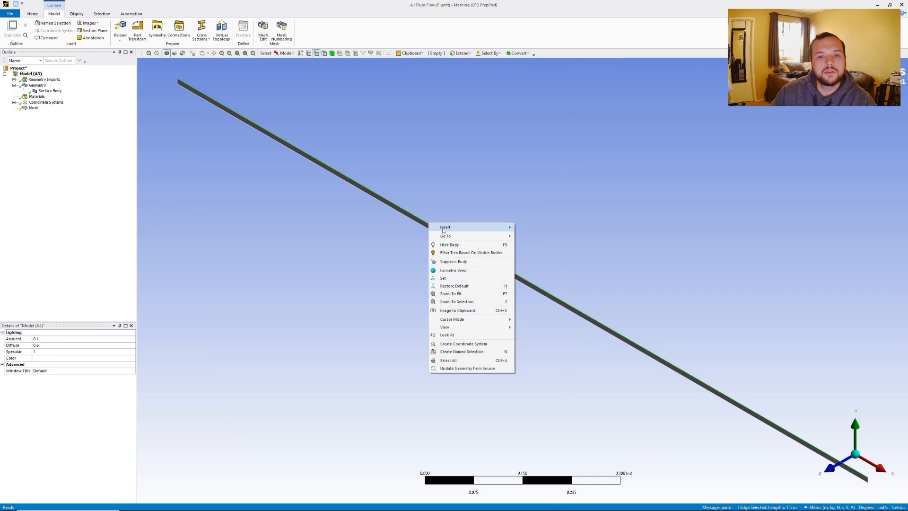
left_click(458, 351)
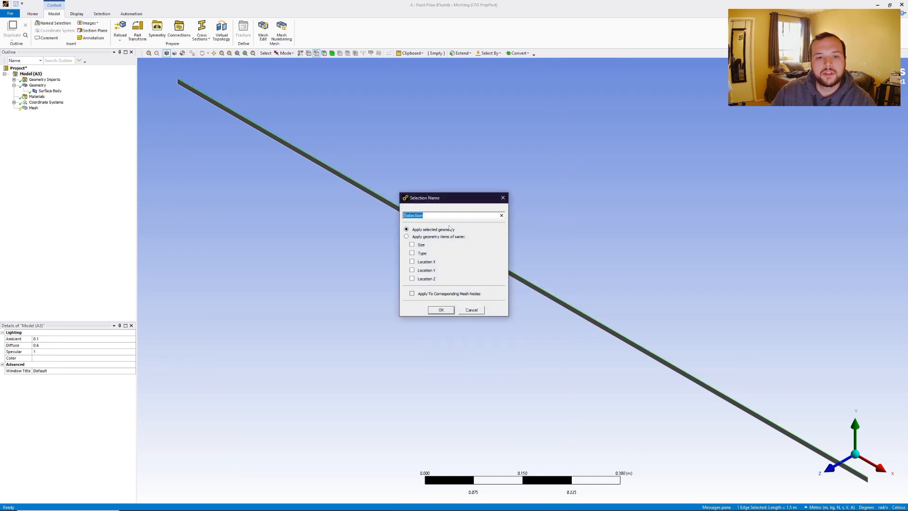
type("top")
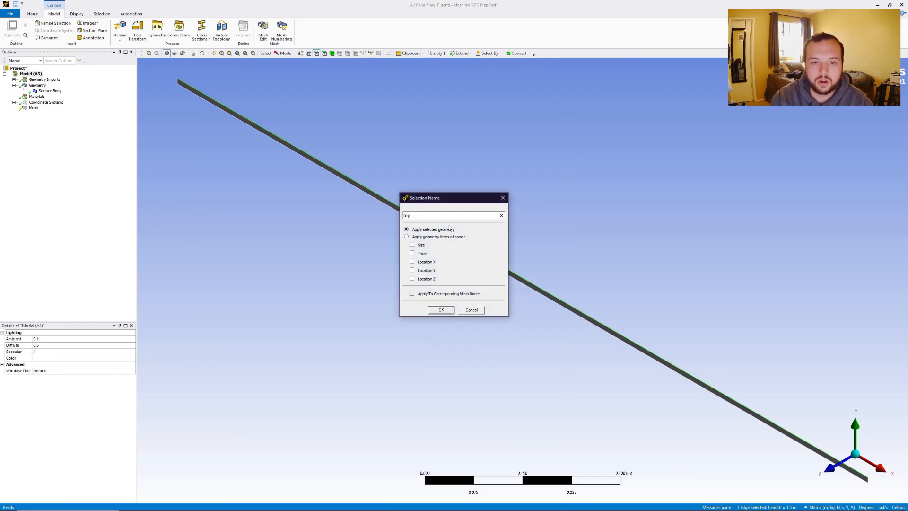
type("_wall")
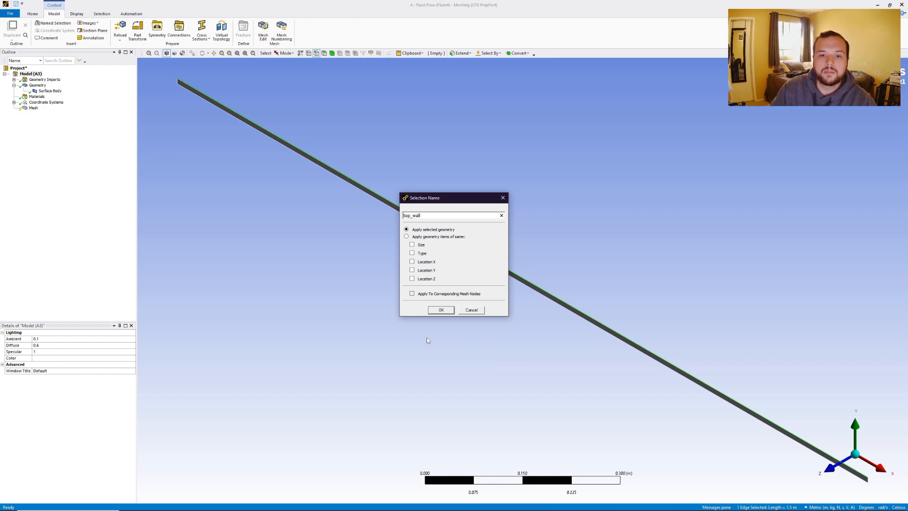
left_click(441, 310)
- Create a named selection called bot_wall from the lower long edge of the surface body
left_click(487, 264)
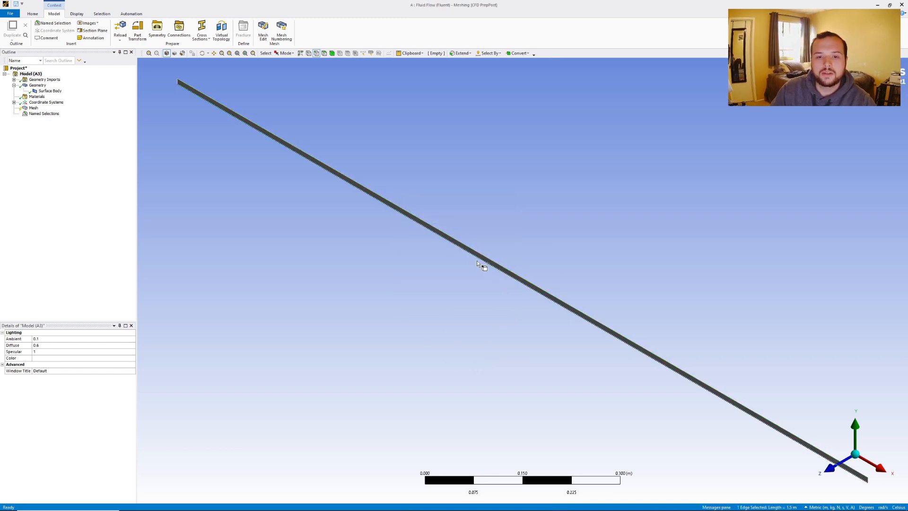
right_click(484, 260)
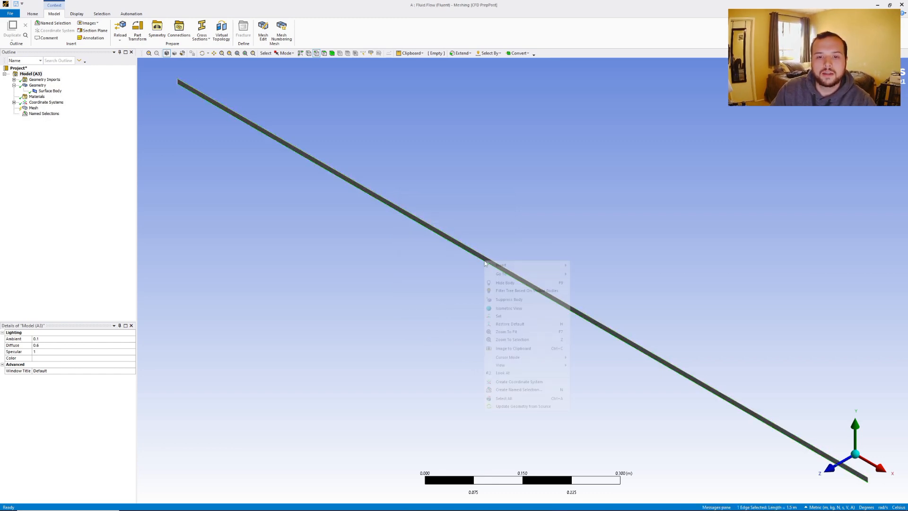
left_click(513, 389)
key("Escape")
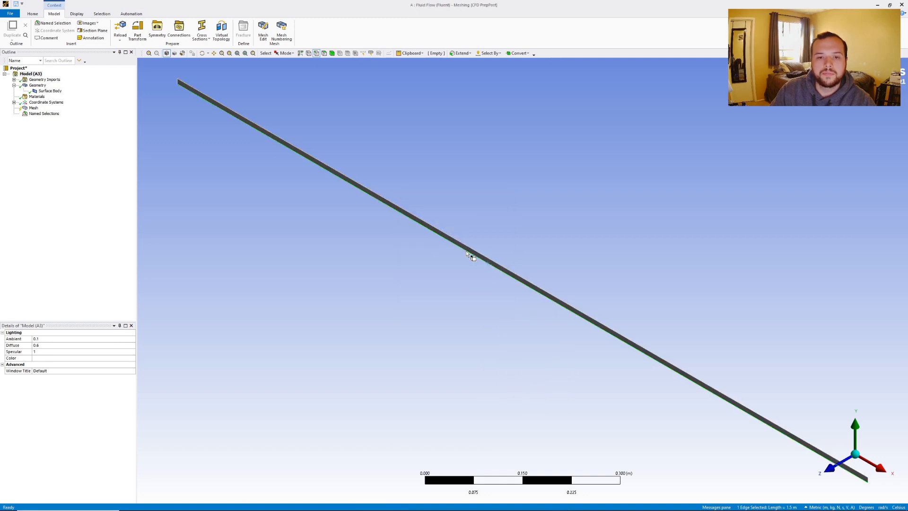
right_click(387, 205)
left_click(415, 331)
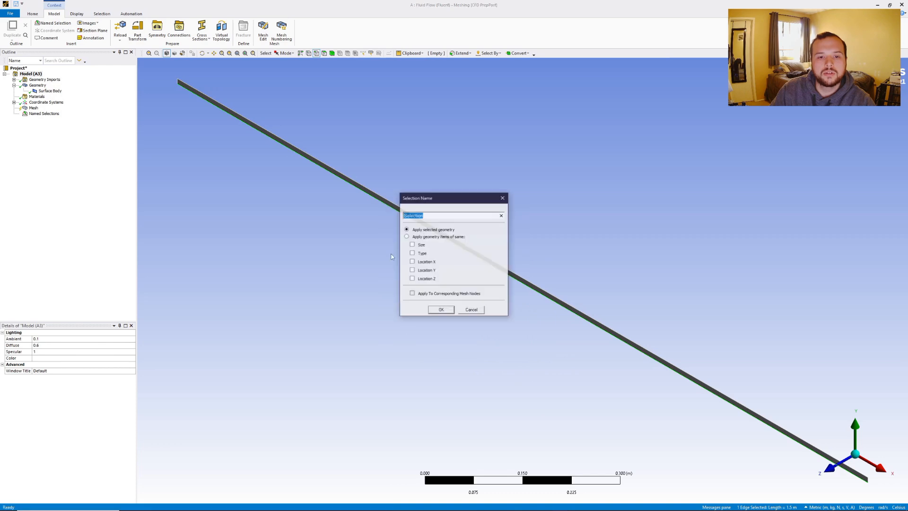
type("bott")
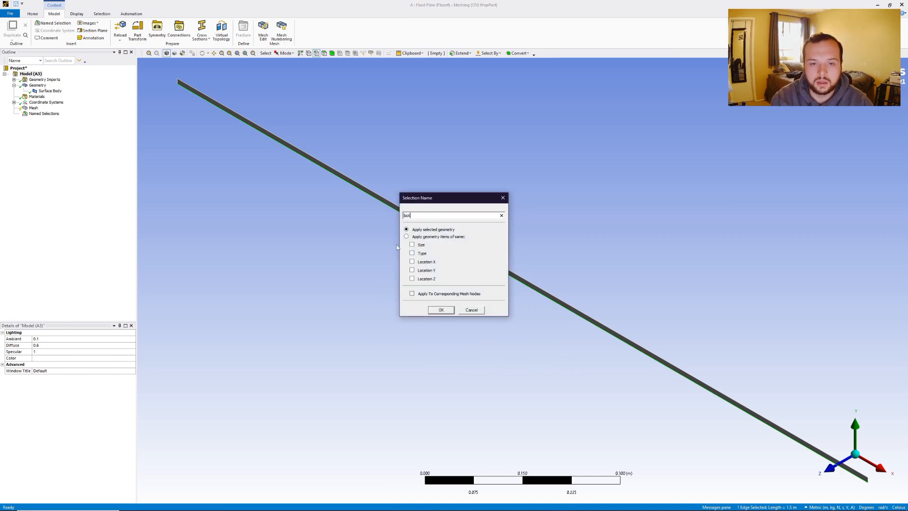
left_click(441, 310)
- Create a named selection called v_inlet from the short edge at the channel's left end
left_click(177, 84)
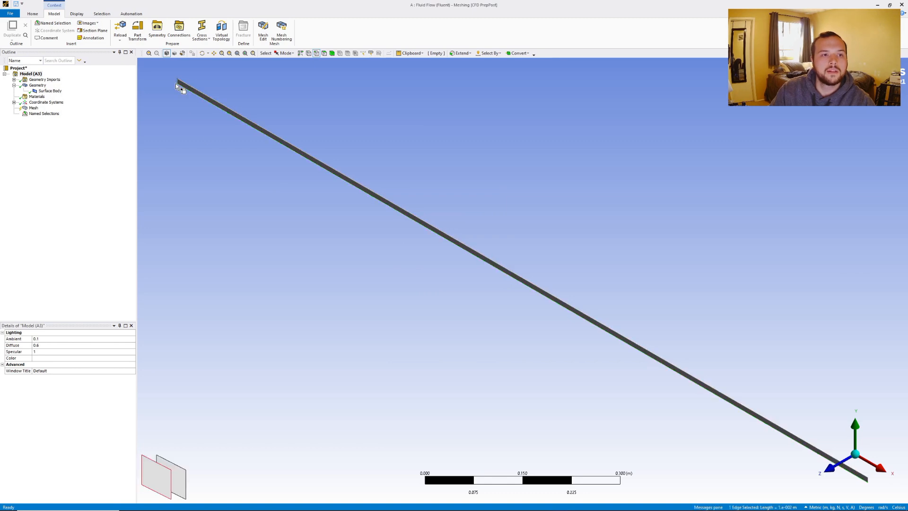
right_click(177, 84)
left_click(201, 212)
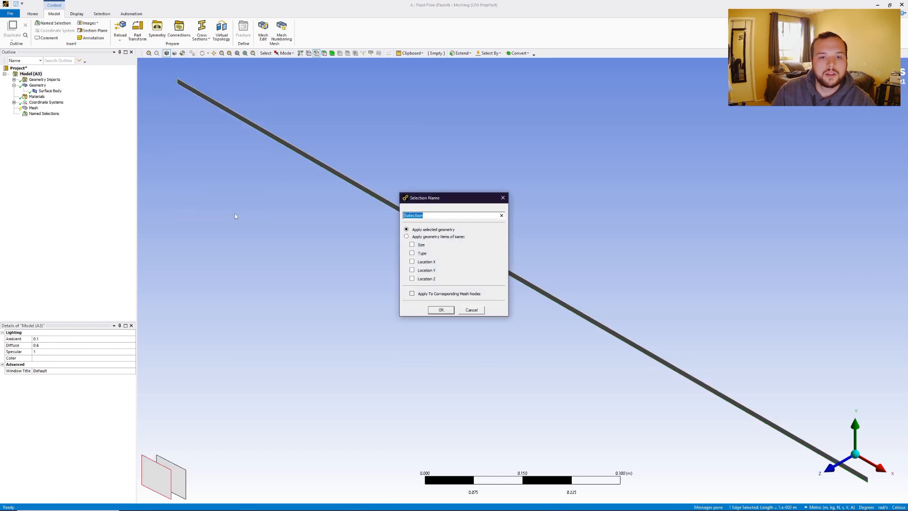
type("N_inlet")
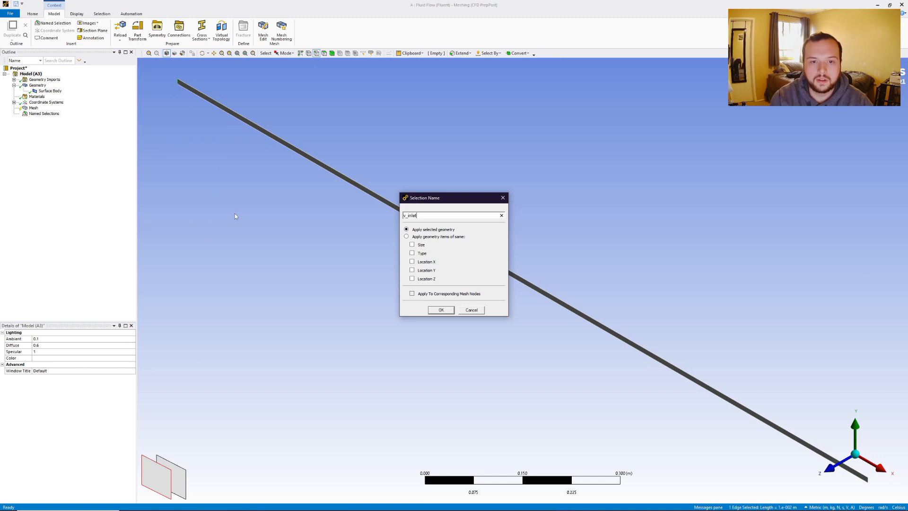
left_click(440, 309)
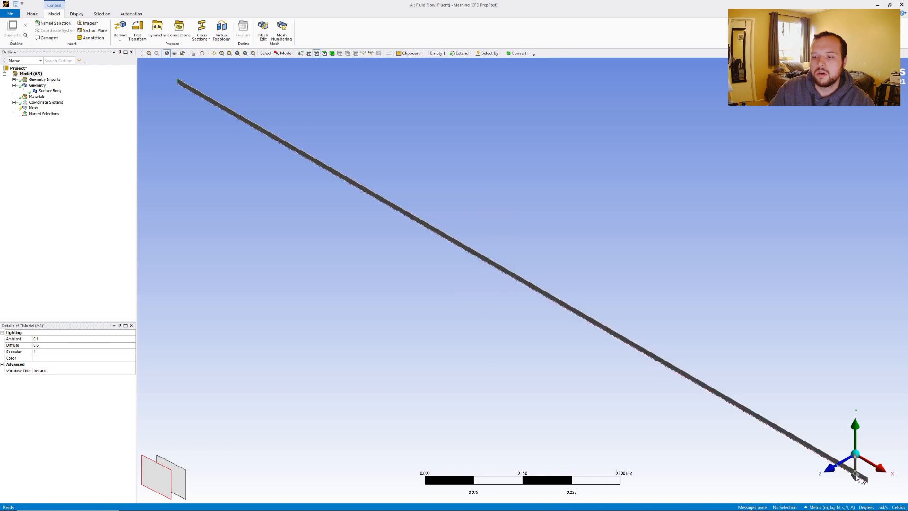
- Create a named selection called p_outlet from the short edge at the channel's right end
left_click(833, 470)
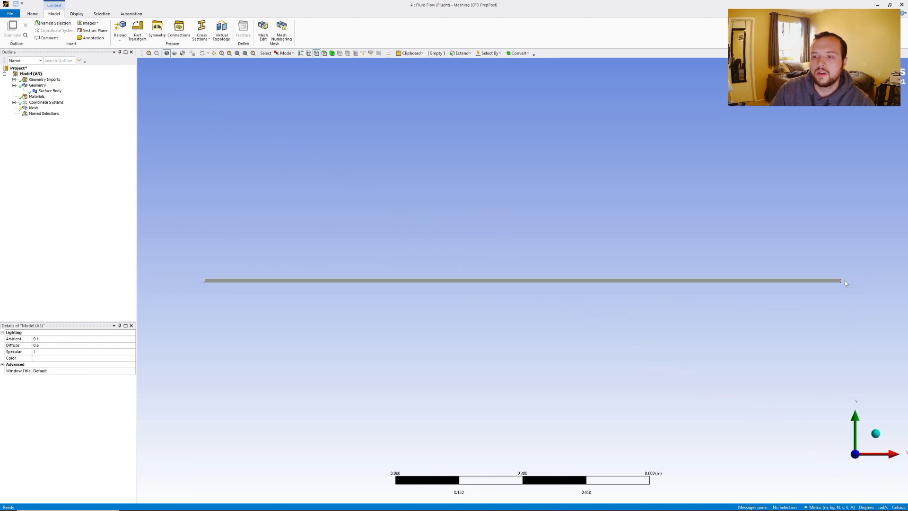
left_click(845, 280)
right_click(844, 280)
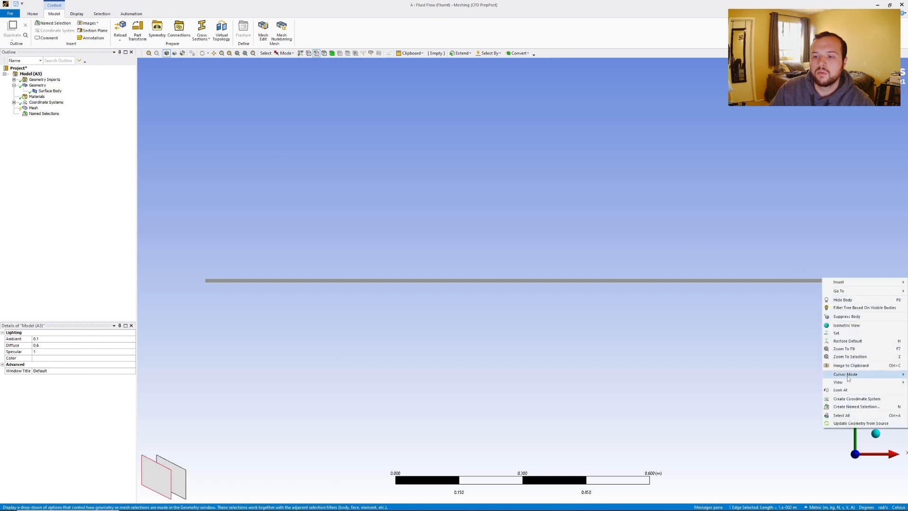
left_click(851, 408)
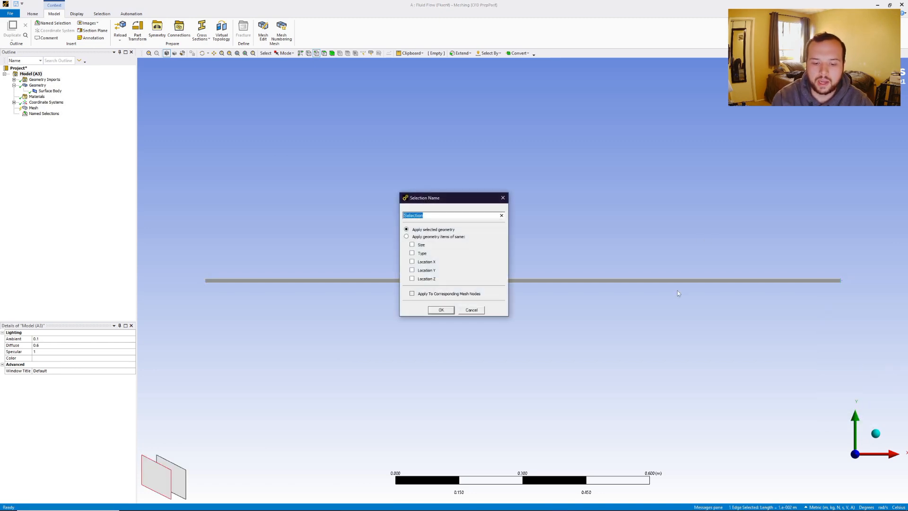
type("p")
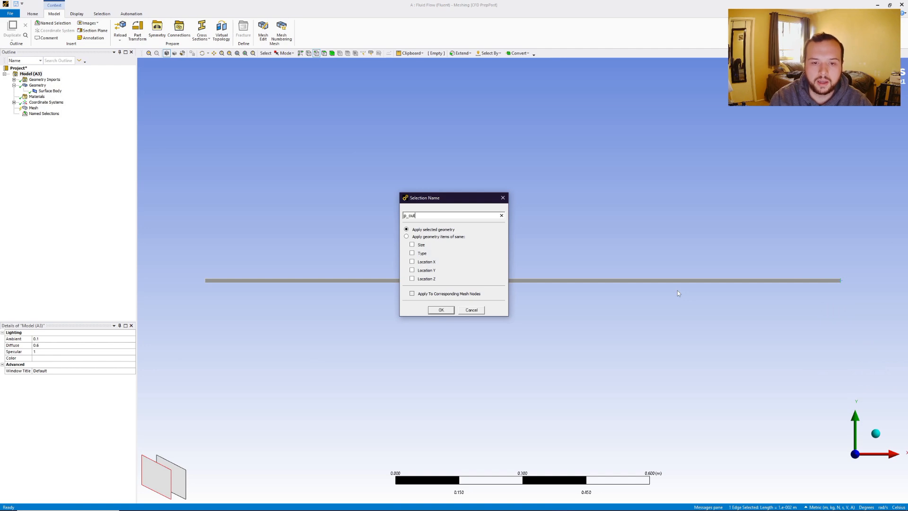
type("_out")
left_click(451, 311)
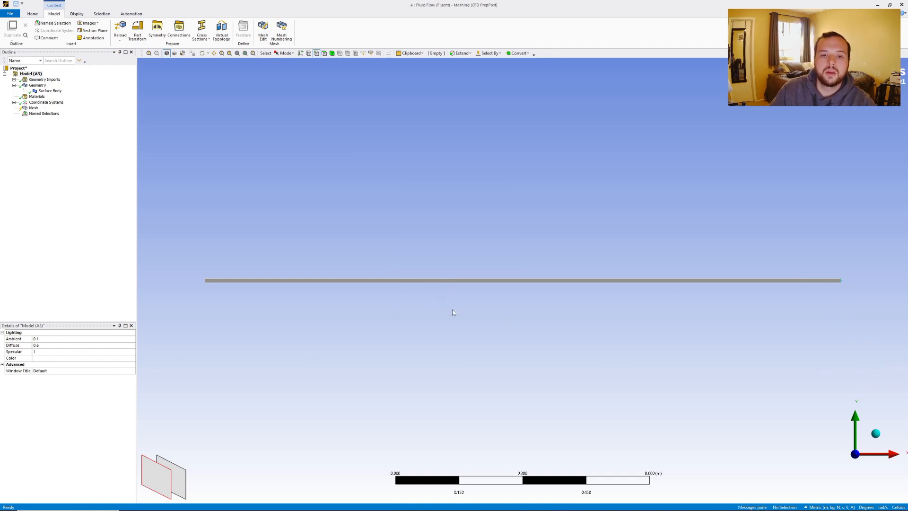
- Insert a mesh method scoped to the surface body, set it to Triangles, and generate the mesh
right_click(47, 108)
mouse_move(66, 110)
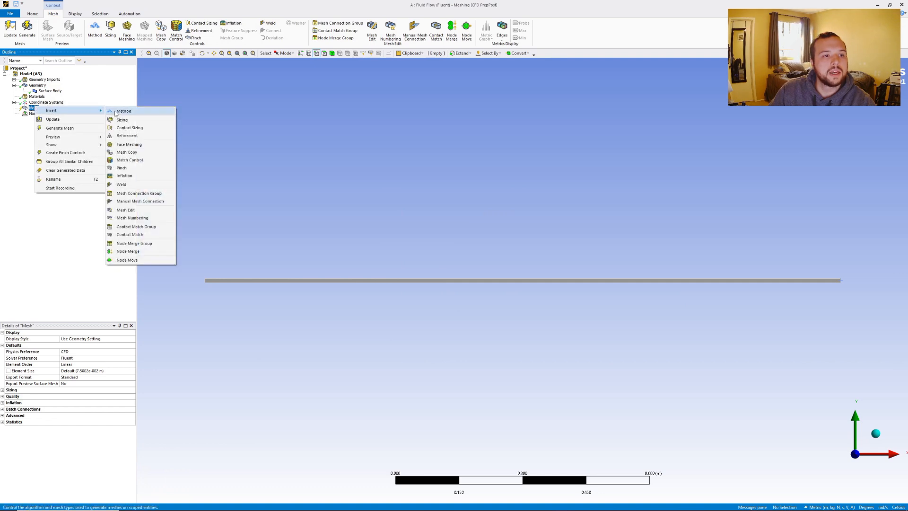
left_click(128, 111)
left_click(59, 344)
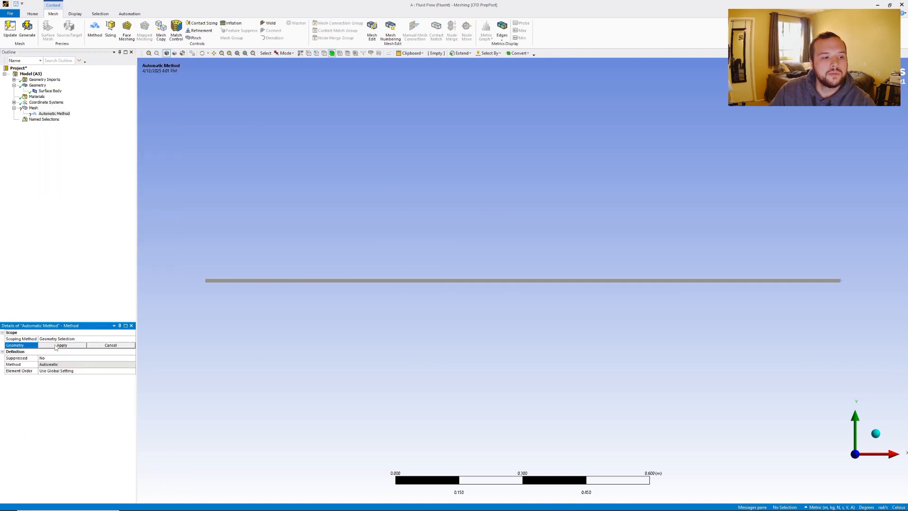
left_click(238, 279)
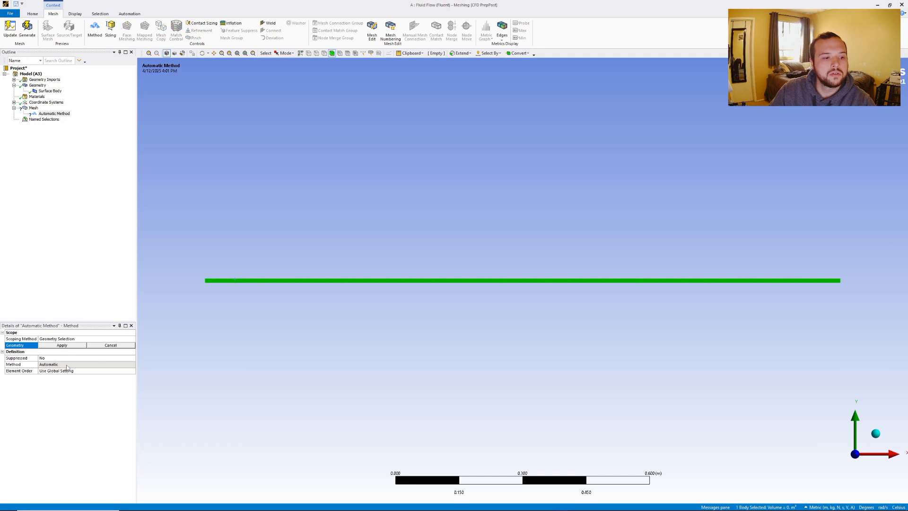
left_click(62, 345)
left_click(71, 365)
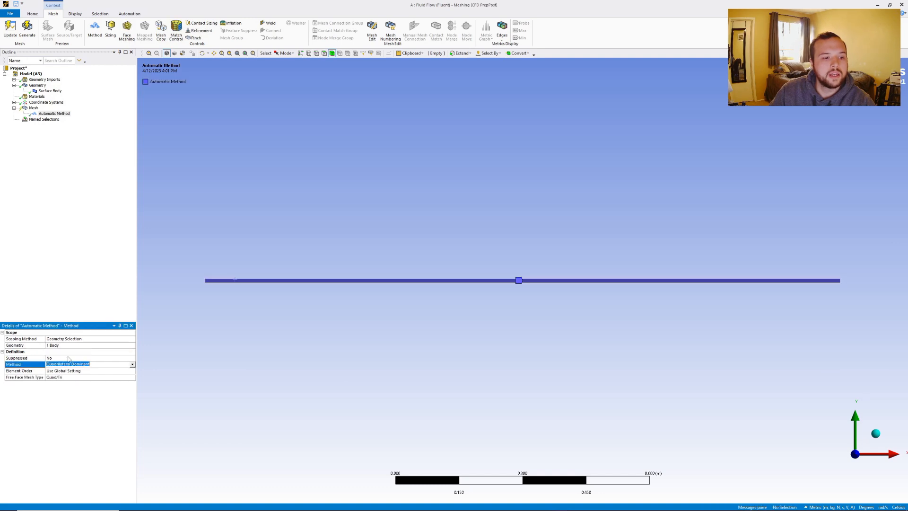
left_click(87, 364)
left_click(55, 374)
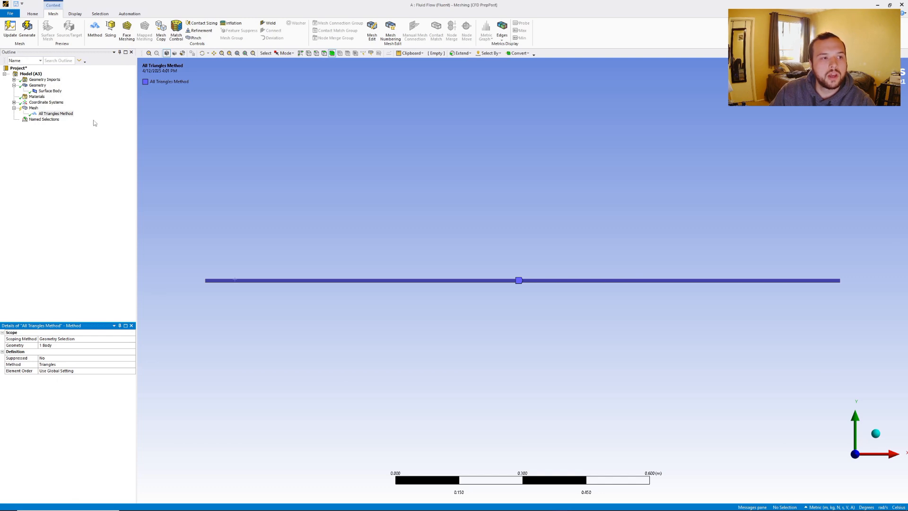
left_click(49, 32)
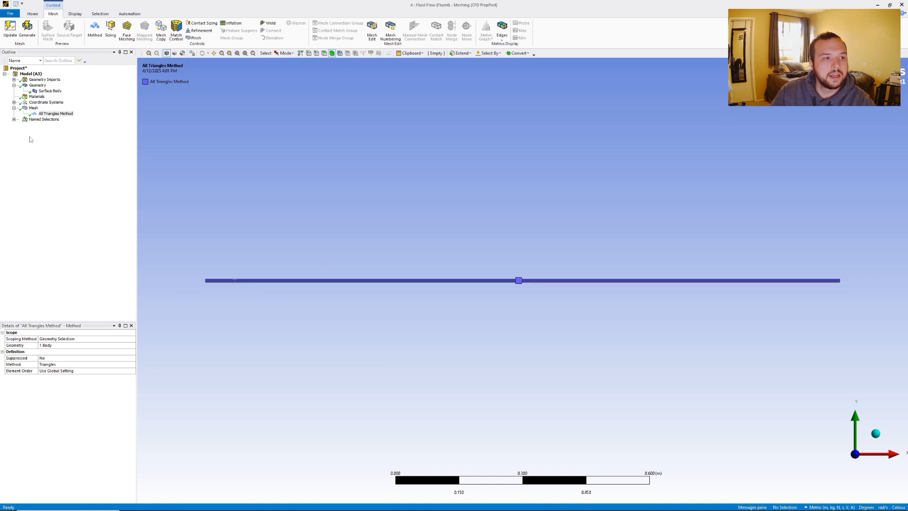
- Set the global mesh element size to 0.0015 m and regenerate the mesh
left_click(38, 108)
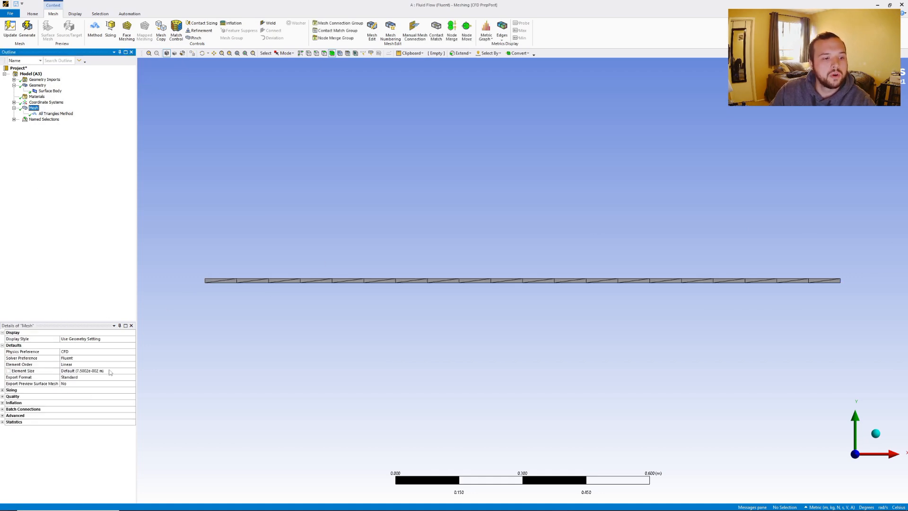
left_click(109, 371)
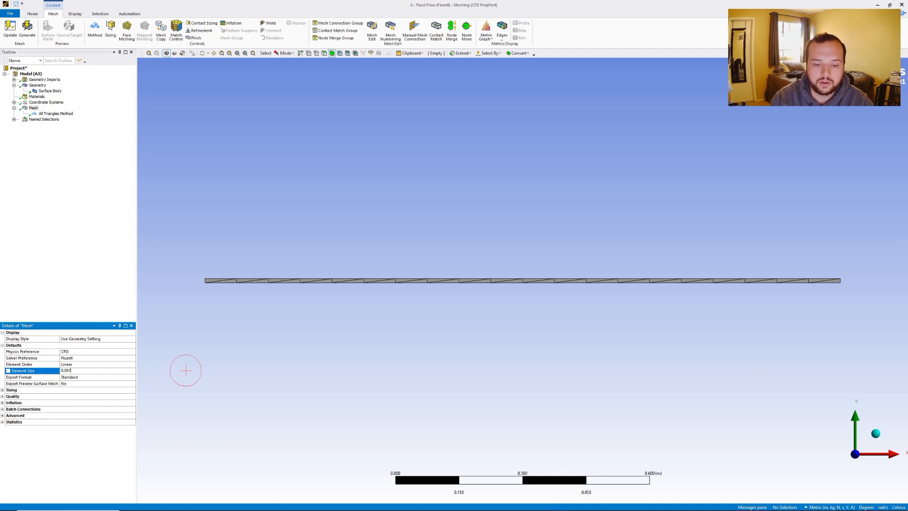
left_click(185, 370)
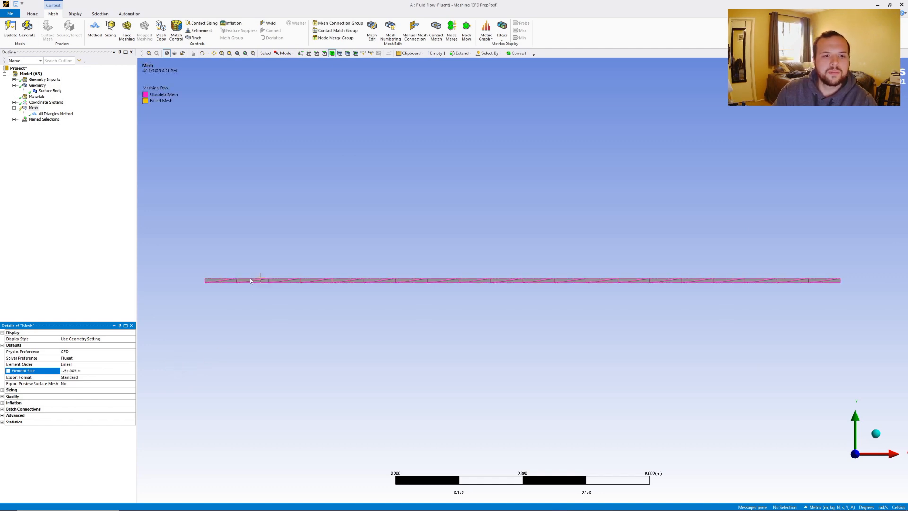
left_click(30, 29)
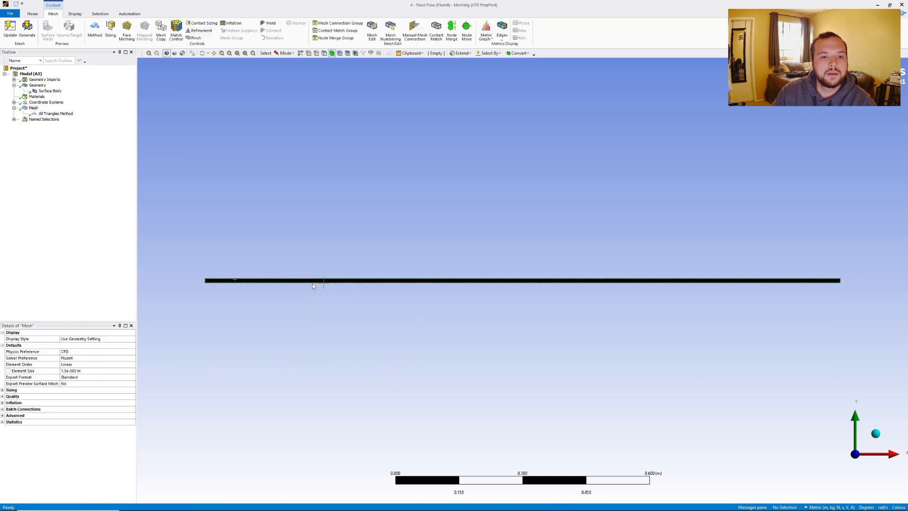
scroll(337, 283, "up", 3)
scroll(336, 283, "up", 5)
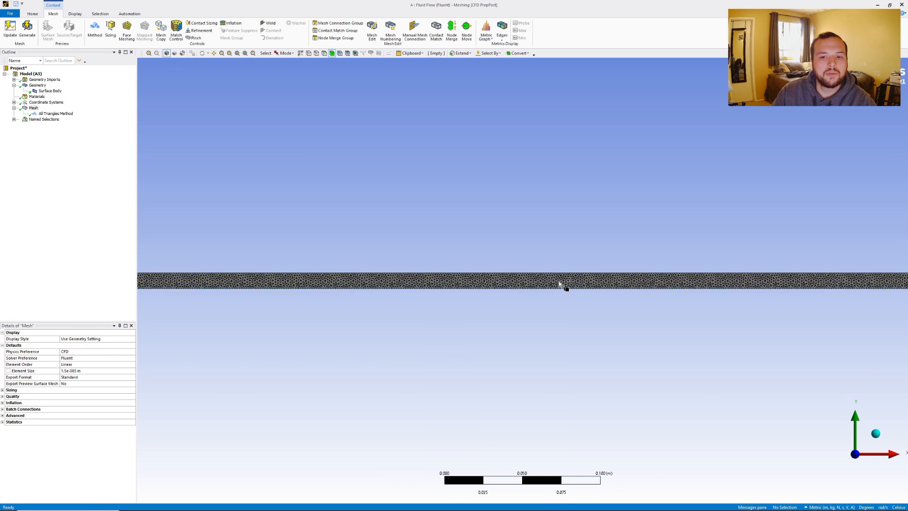
- Add a Refinement control of level 1 to the channel face, regenerate the mesh, and display it
left_click(199, 30)
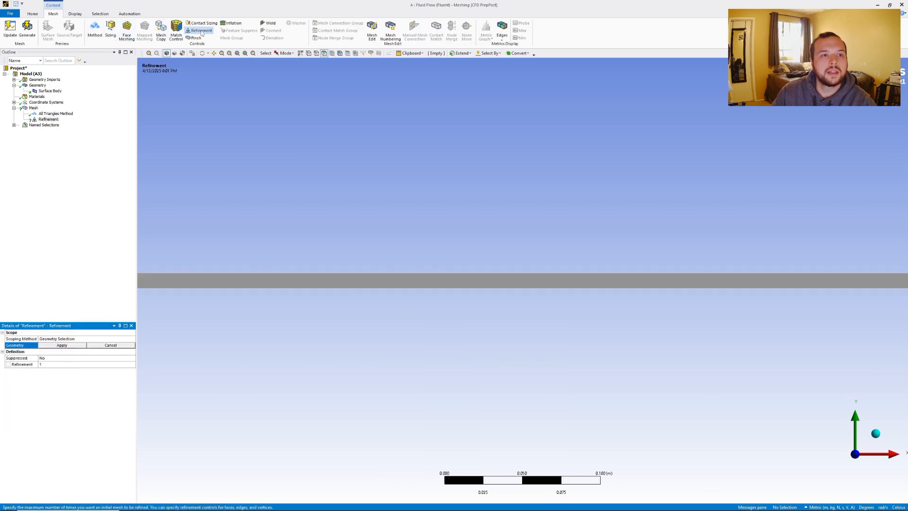
left_click(241, 282)
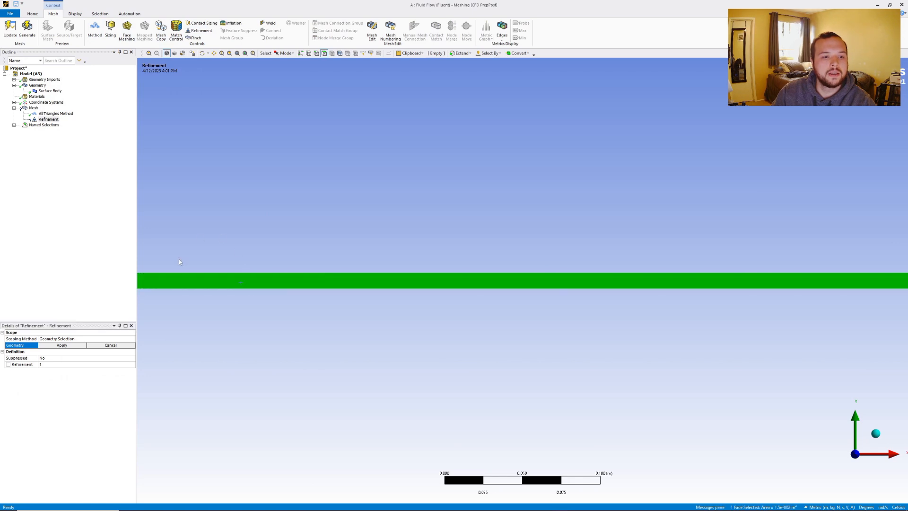
left_click(62, 345)
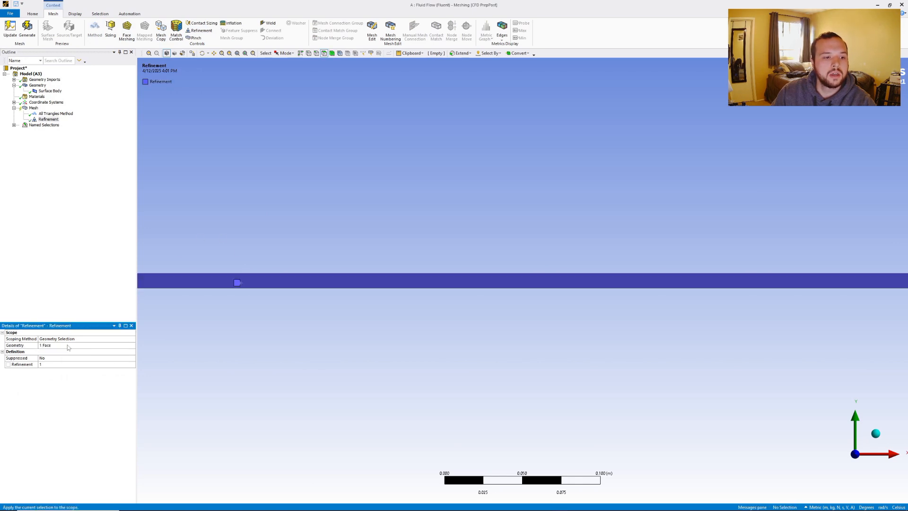
left_click(27, 29)
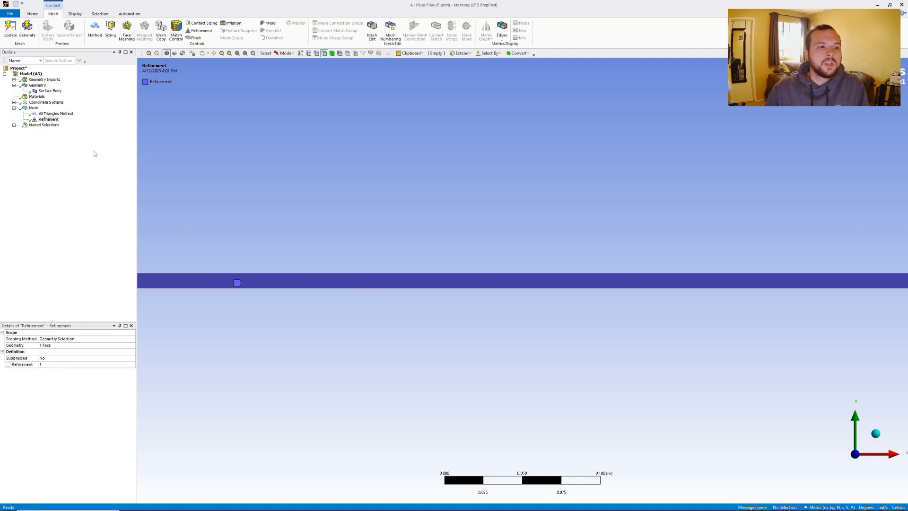
left_click(33, 107)
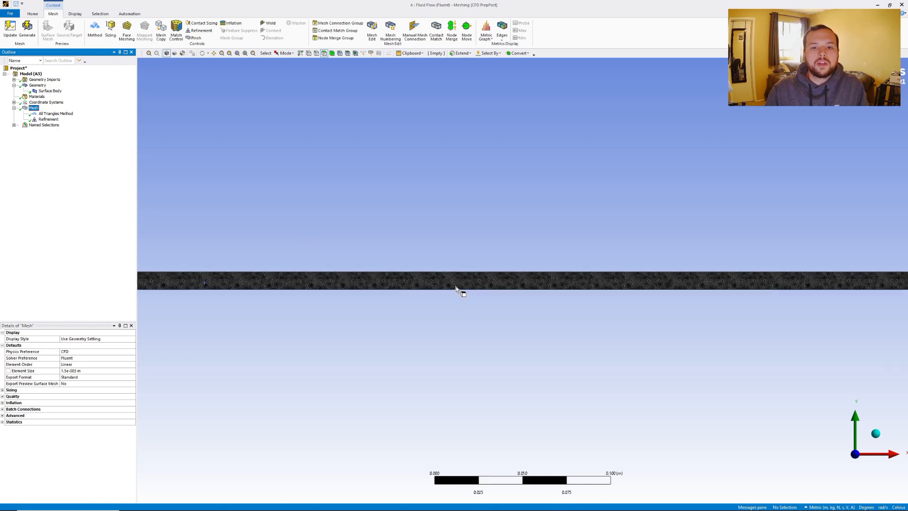
scroll(456, 289, "up", 1)
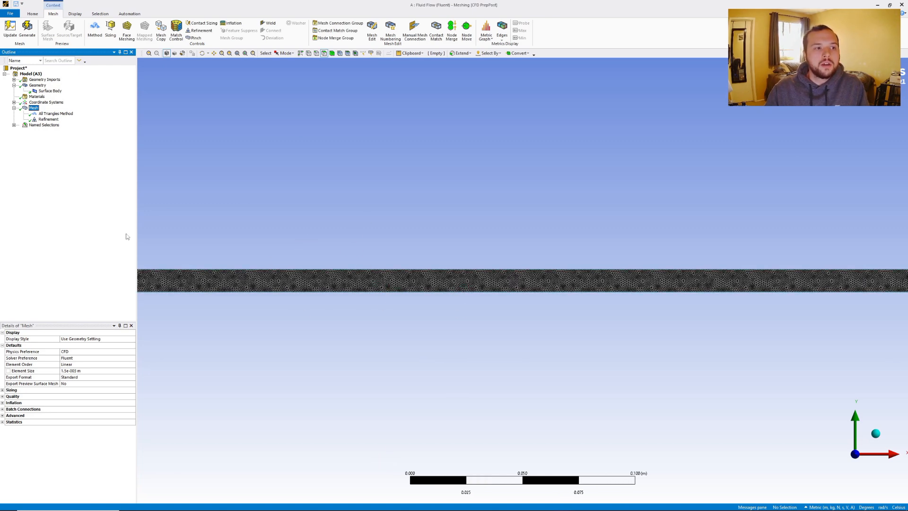
- Expand the named selections for a check, and switch to Workbench to update the project
left_click(14, 125)
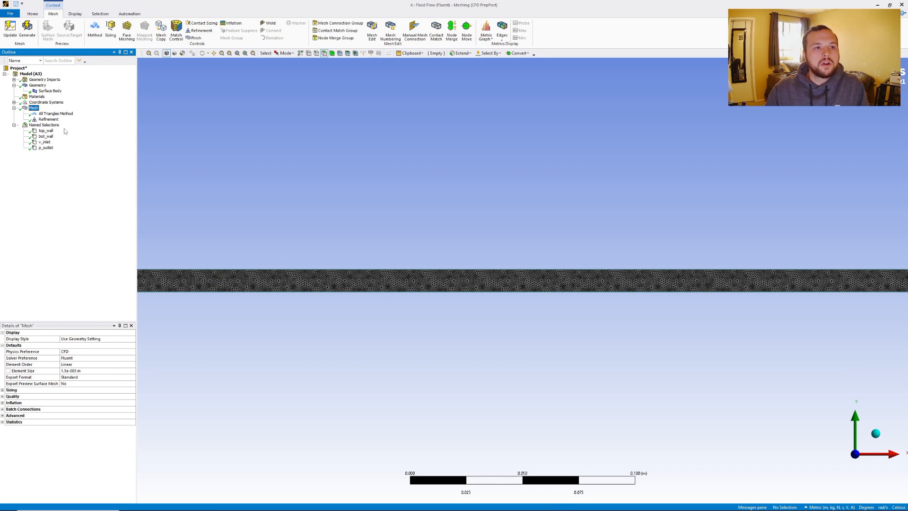
mouse_move(473, 509)
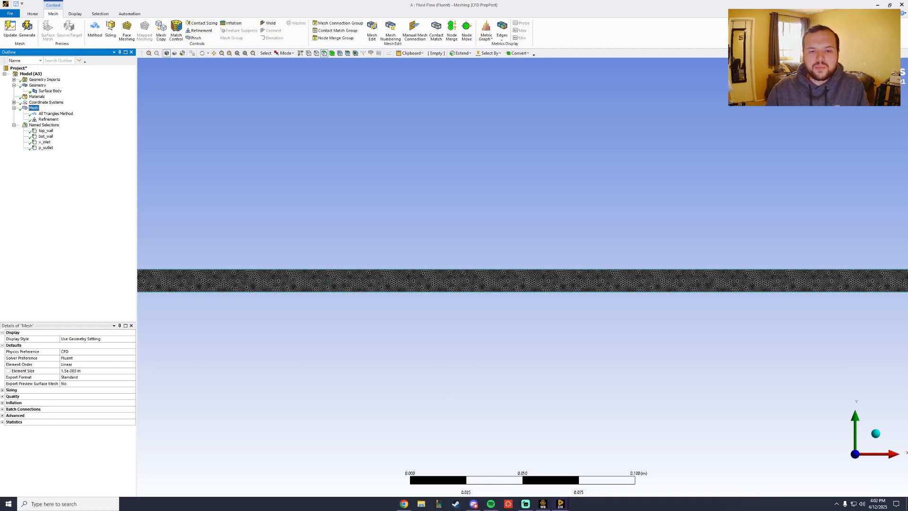
left_click(542, 504)
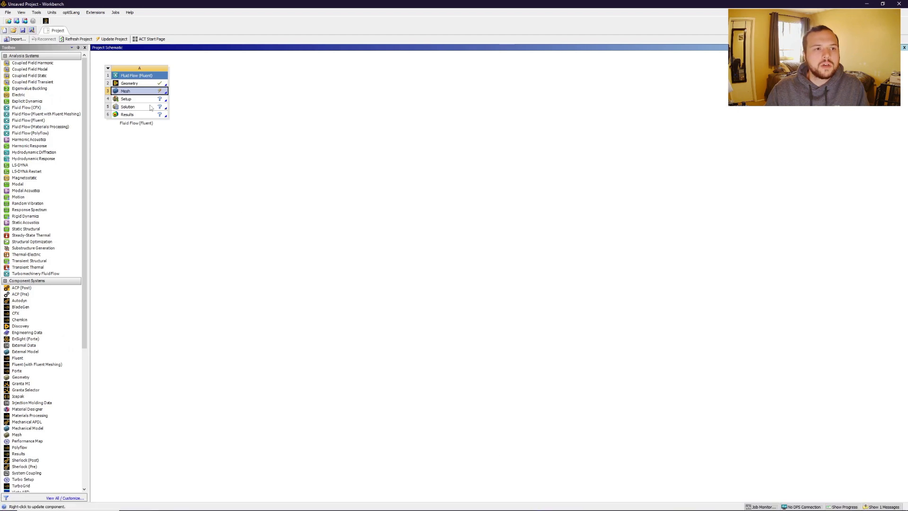
left_click(112, 39)
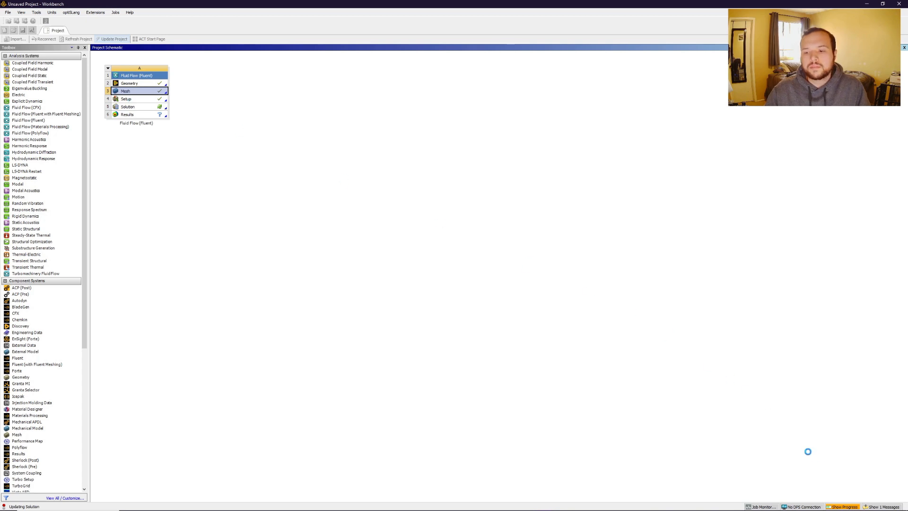
- Show the project update's progress and dismiss the error dialog and the messages
left_click(841, 507)
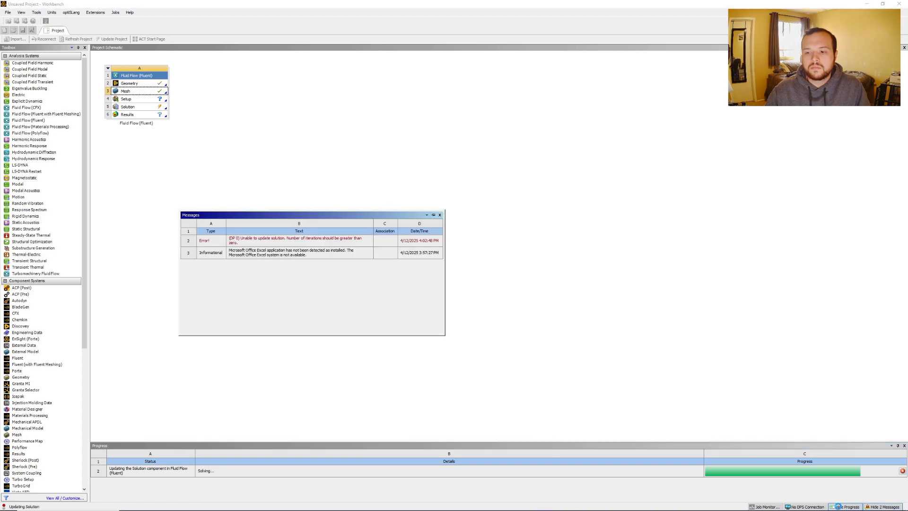
left_click(439, 216)
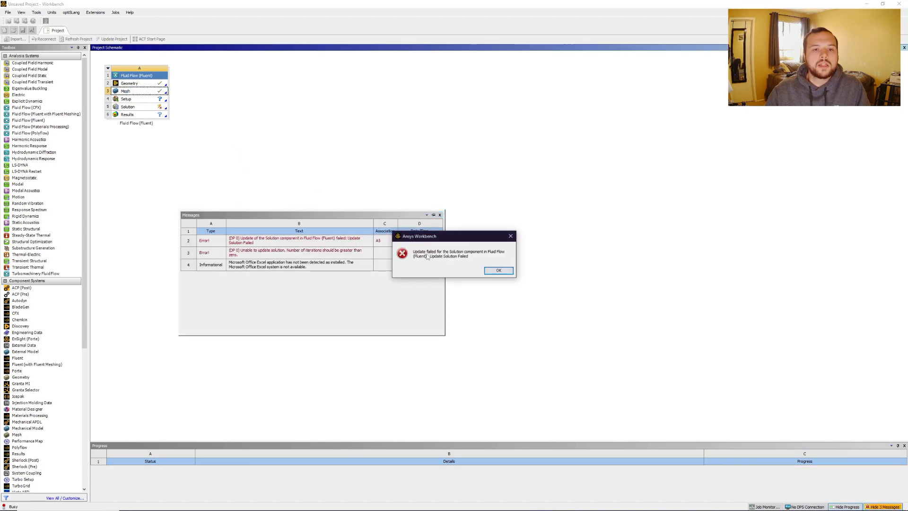
left_click(498, 275)
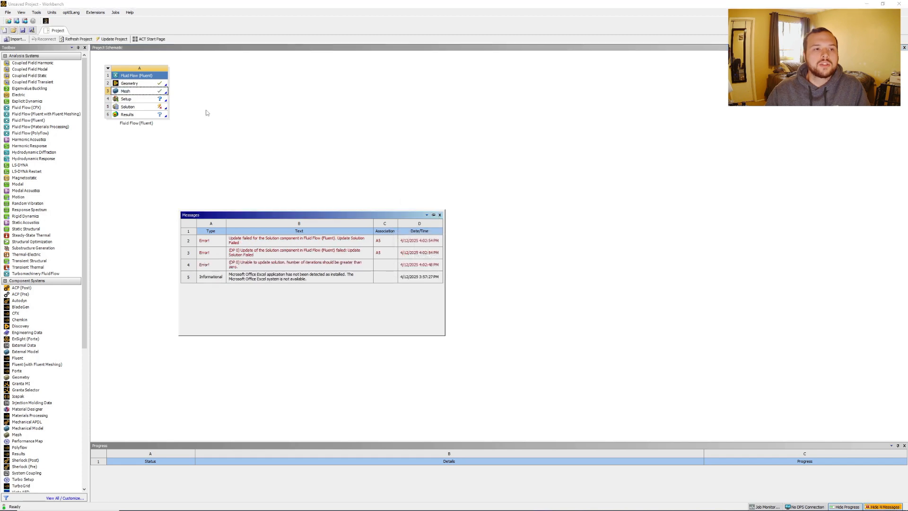
left_click(439, 215)
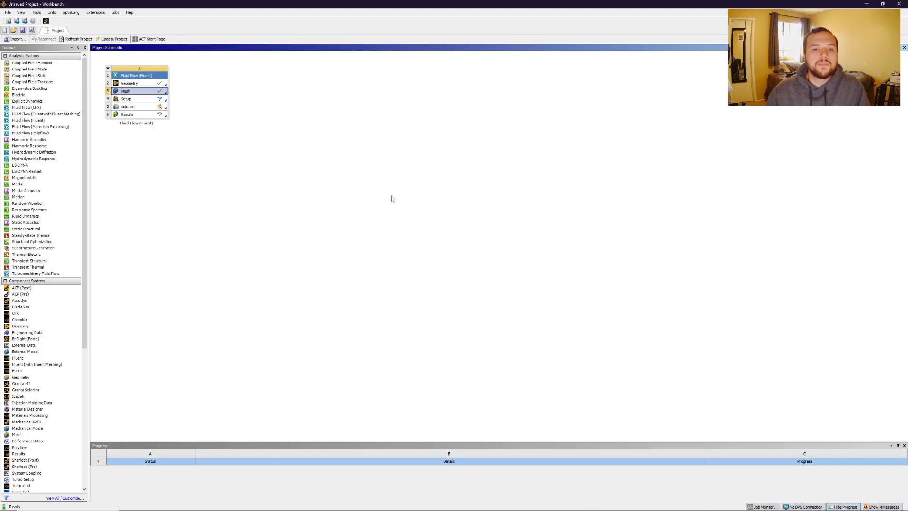
- Launch Fluent from the Setup cell with double precision and 2 solver processes, and acknowledge the information note
right_click(151, 99)
left_click(172, 102)
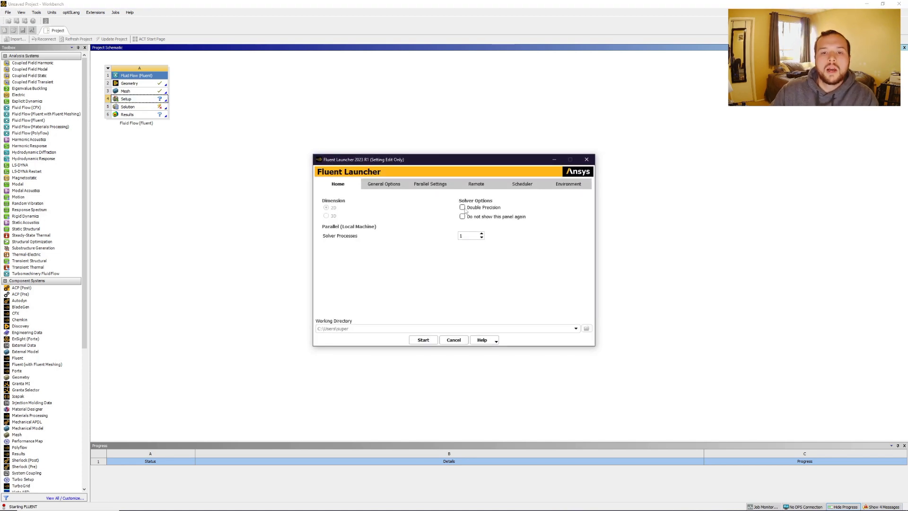
left_click(482, 207)
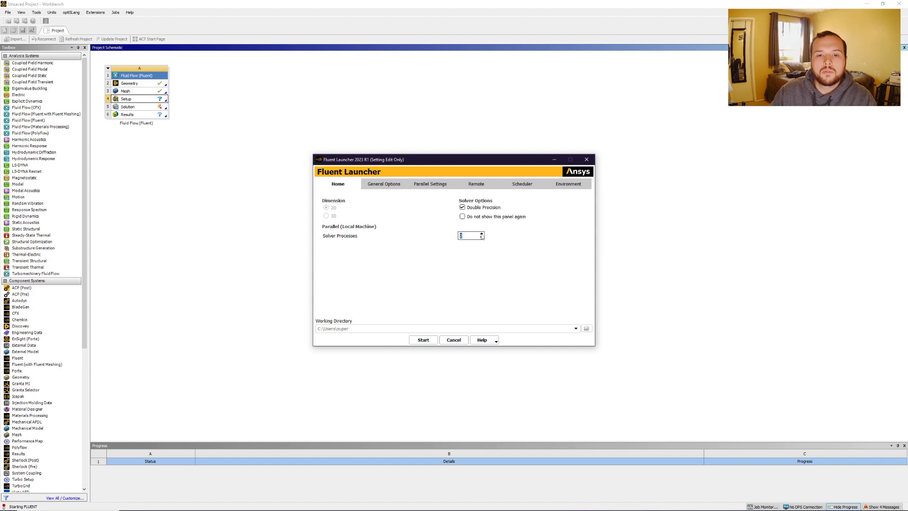
left_click(423, 340)
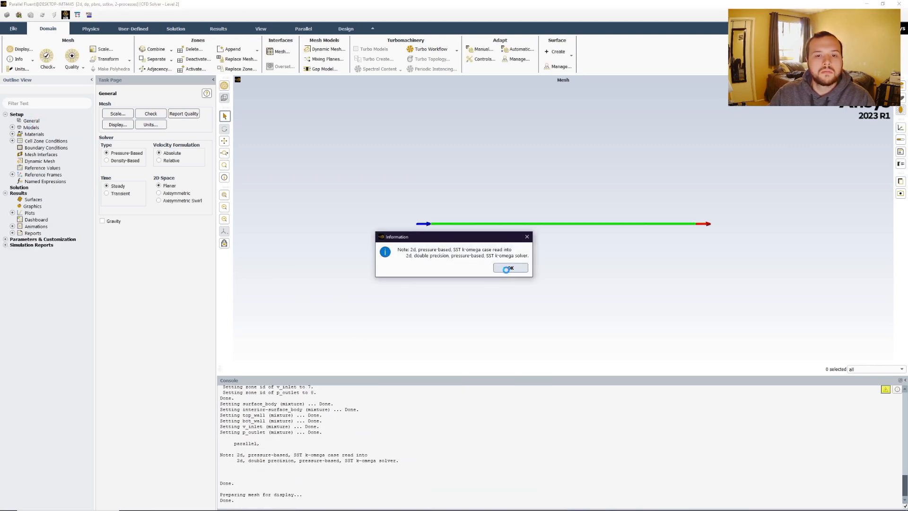
left_click(508, 267)
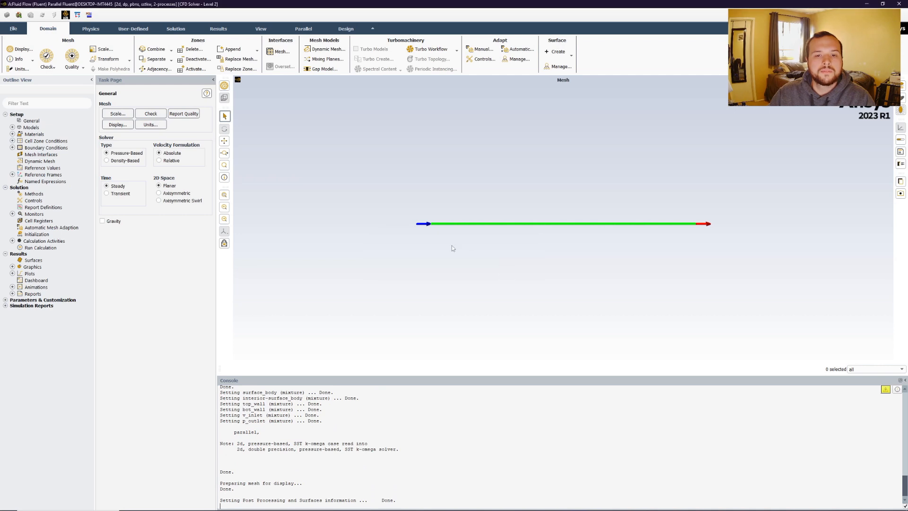
- Change the viscous model to Laminar
scroll(520, 219, "up", 5)
scroll(619, 222, "down", 2)
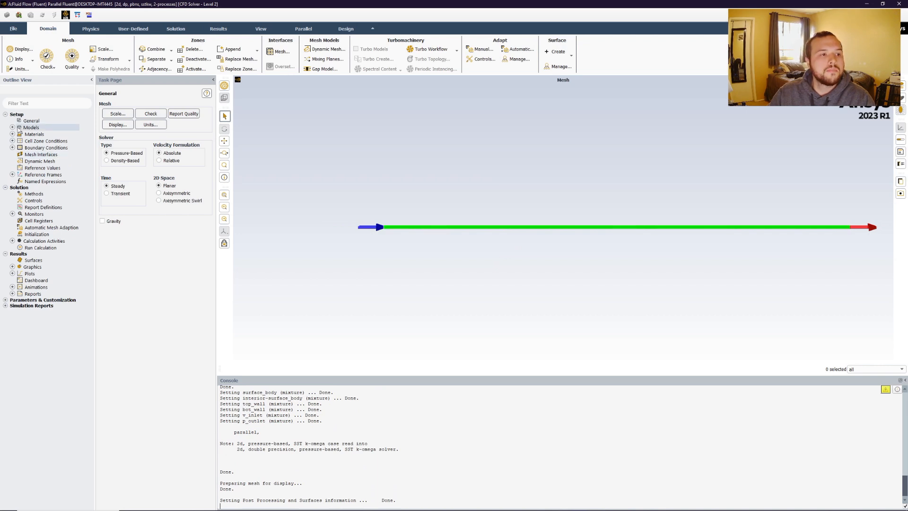
left_click(13, 128)
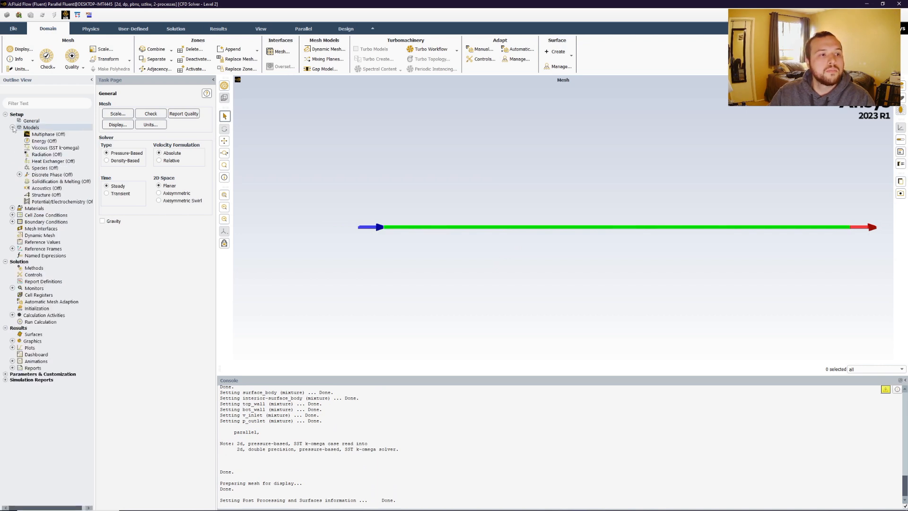
double_click(56, 147)
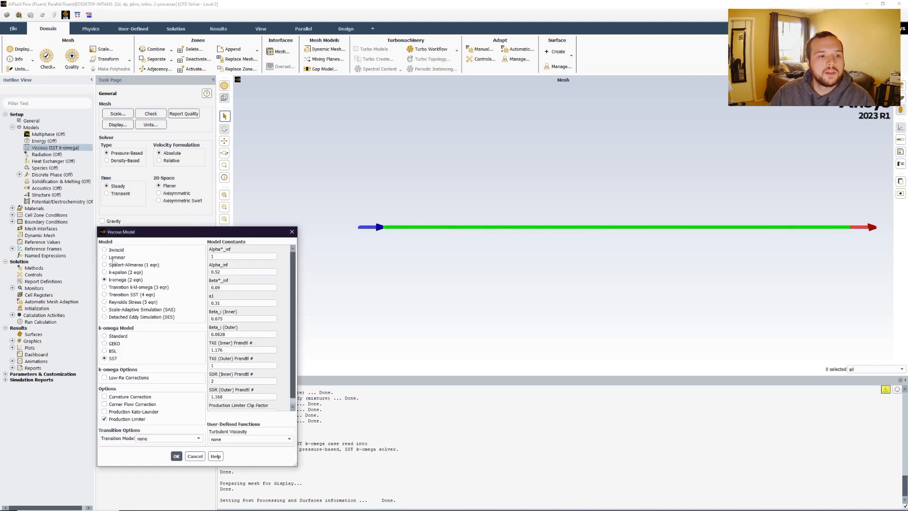
left_click(114, 257)
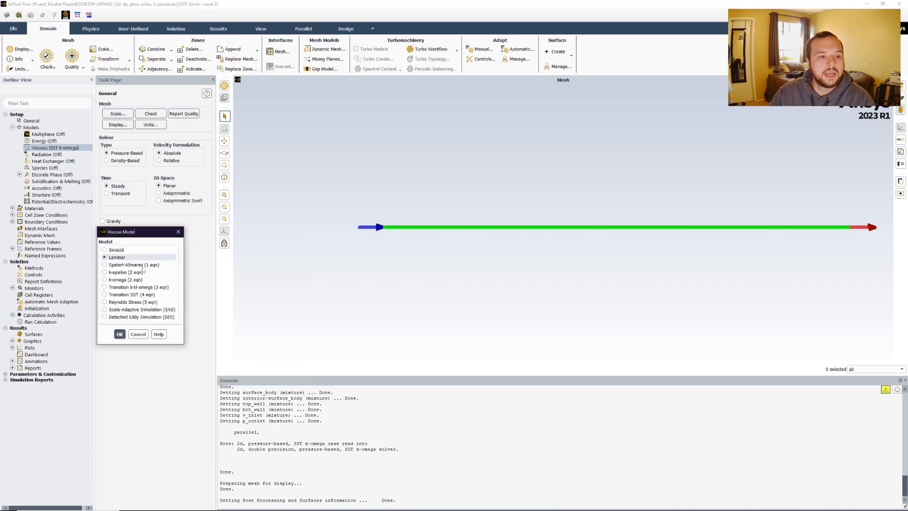
left_click(120, 334)
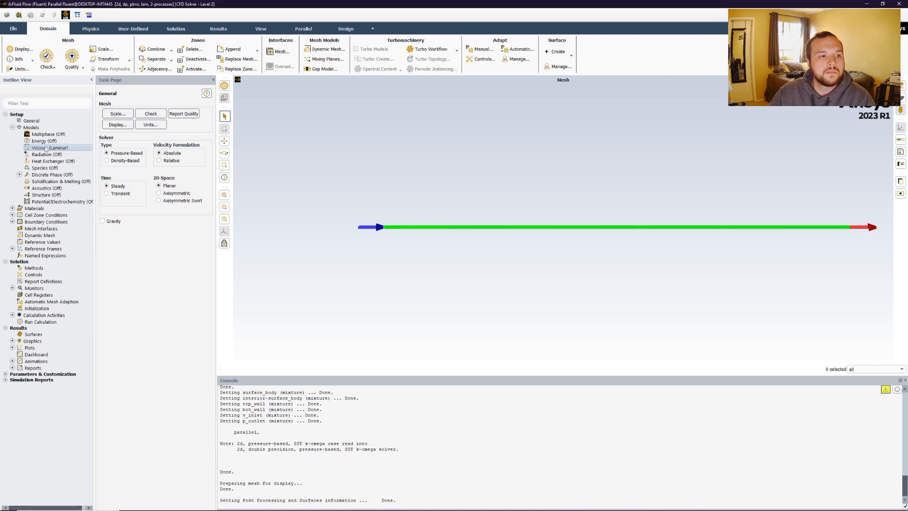
left_click(12, 127)
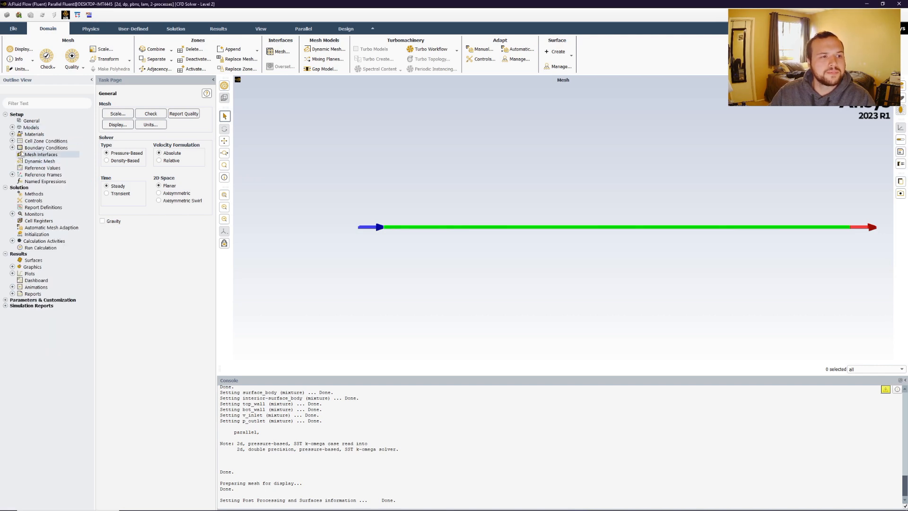
- Edit the fluid material air and set its constant density to 1.1 kg/m³
left_click(12, 134)
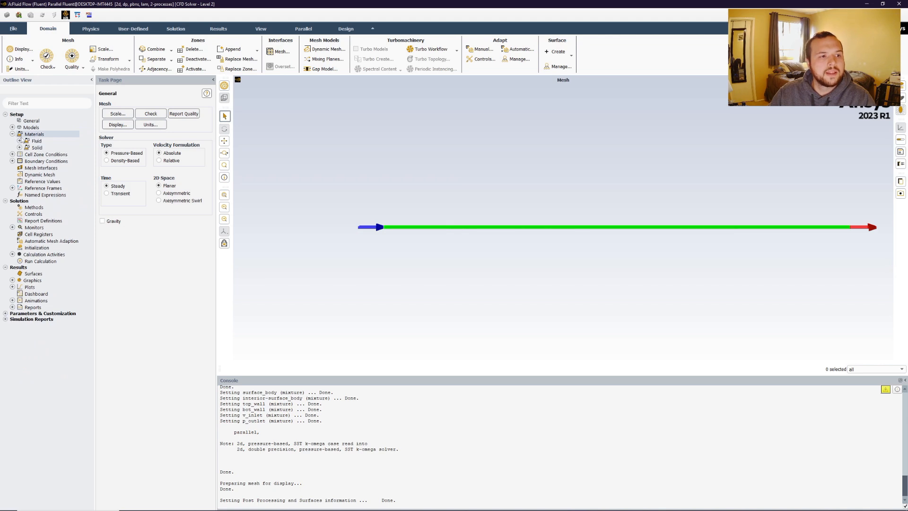
left_click(13, 154)
right_click(37, 161)
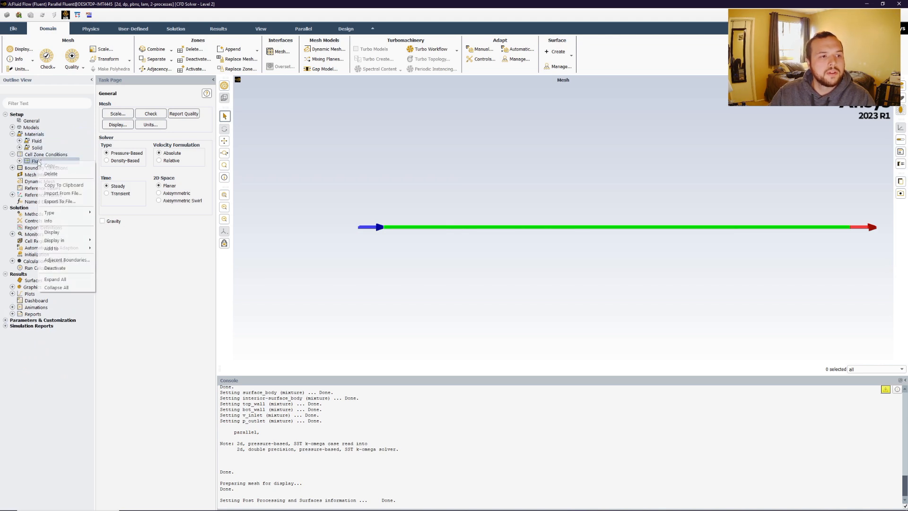
left_click(16, 148)
left_click(19, 142)
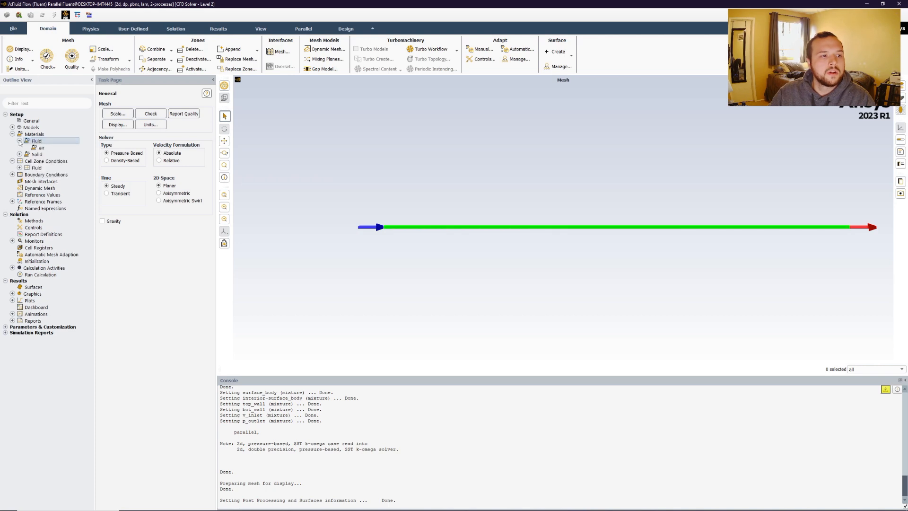
double_click(42, 148)
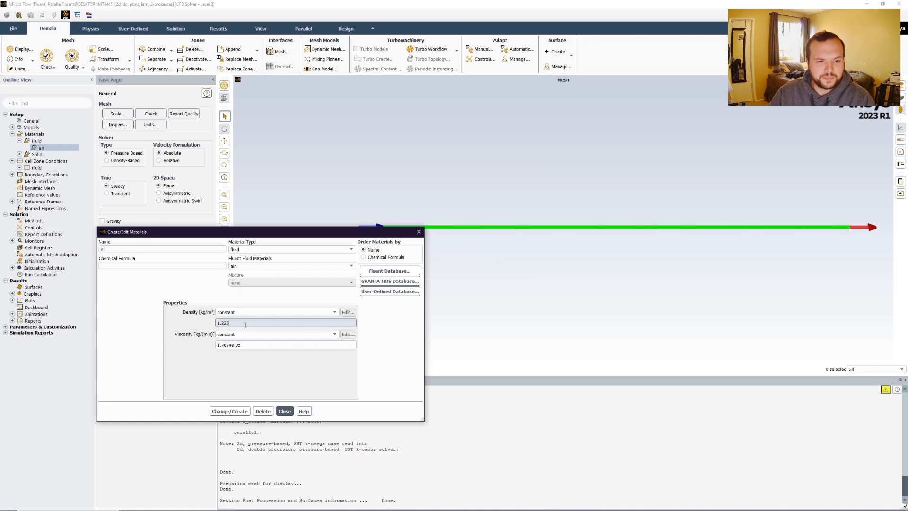
left_click_drag(246, 325, 203, 328)
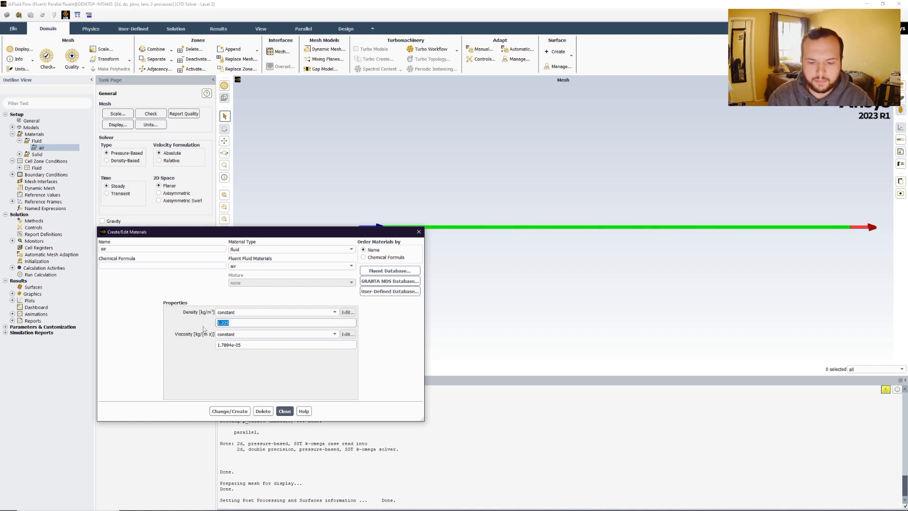
type("1.1")
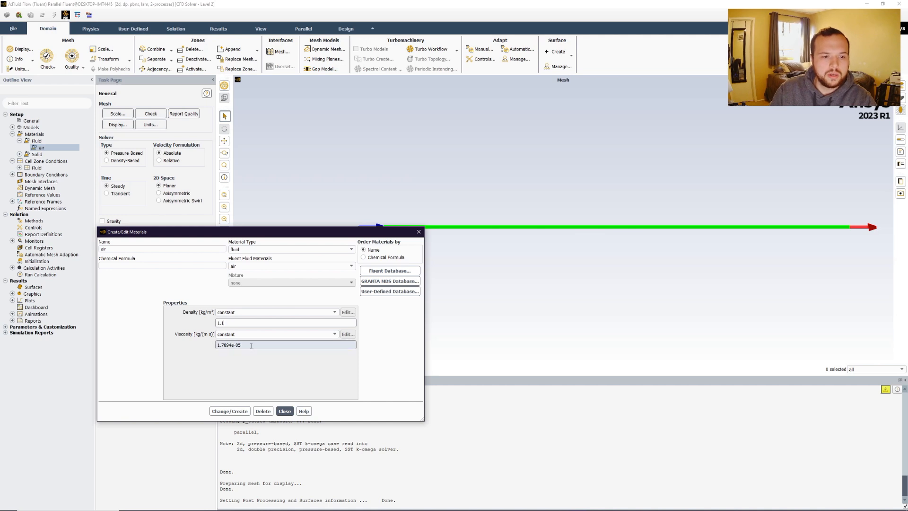
- Set air's constant viscosity to 0.0034375 kg/(m s), save the material change, and close the material editor
left_click_drag(245, 344, 159, 348)
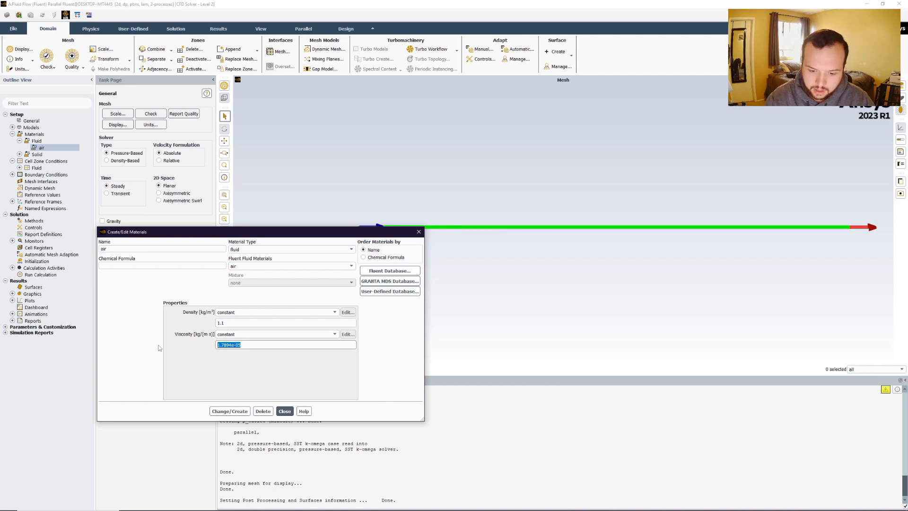
type("0.0")
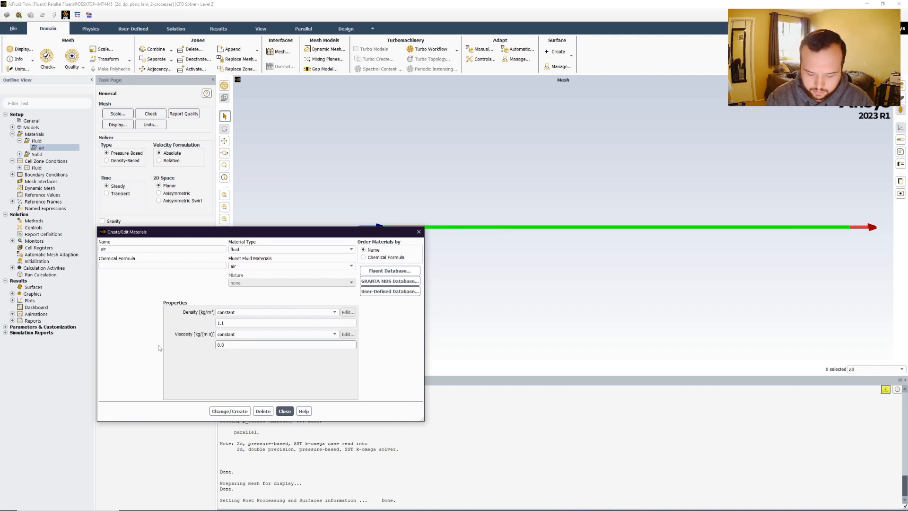
type("03437")
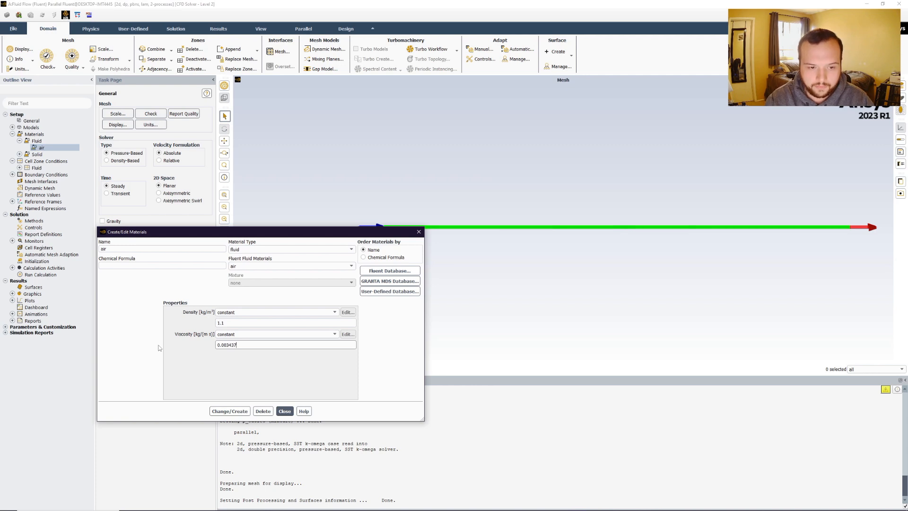
type("5")
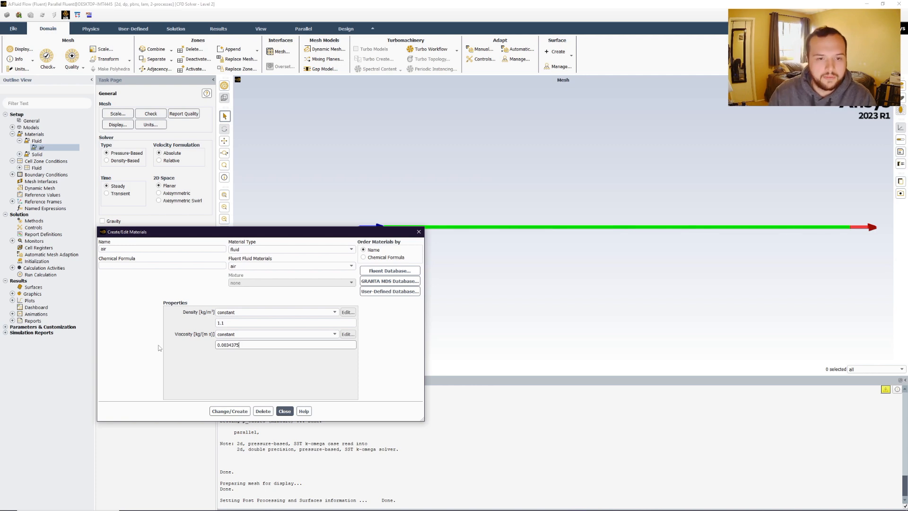
left_click(231, 411)
left_click(284, 411)
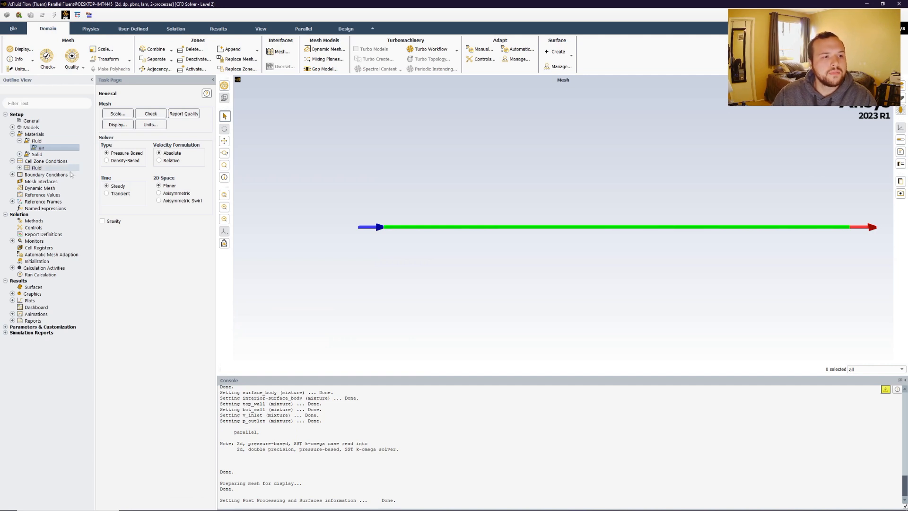
- Set the velocity magnitude of the v_inlet boundary condition to 5 m/s and apply it
left_click(45, 174)
left_click(13, 174)
left_click(36, 181)
left_click(19, 181)
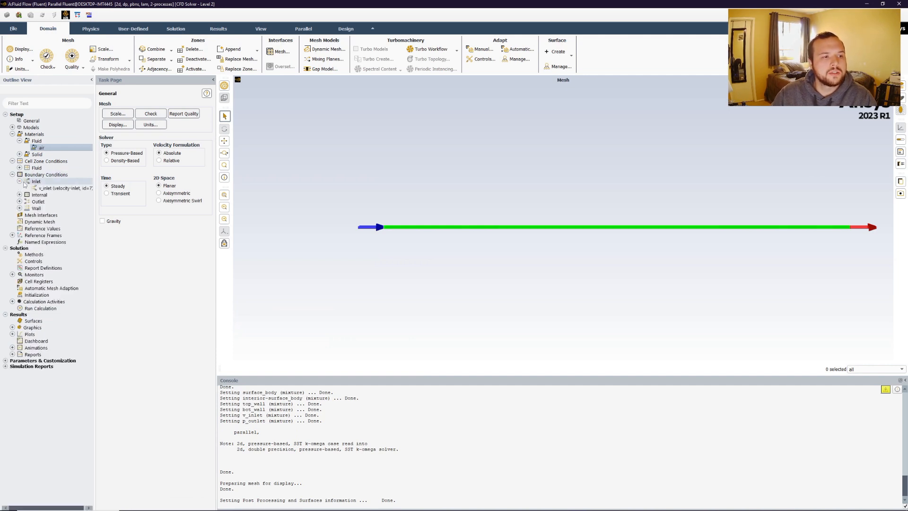
right_click(47, 187)
left_click(68, 192)
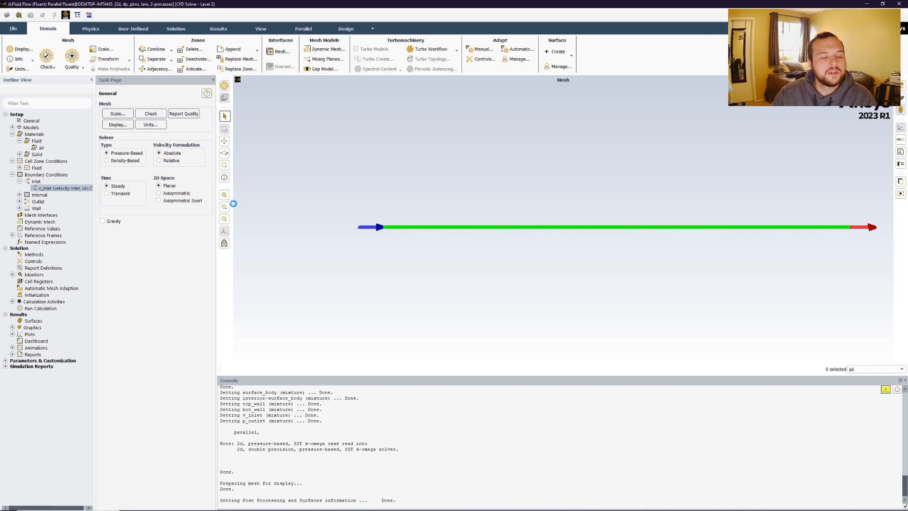
double_click(251, 291)
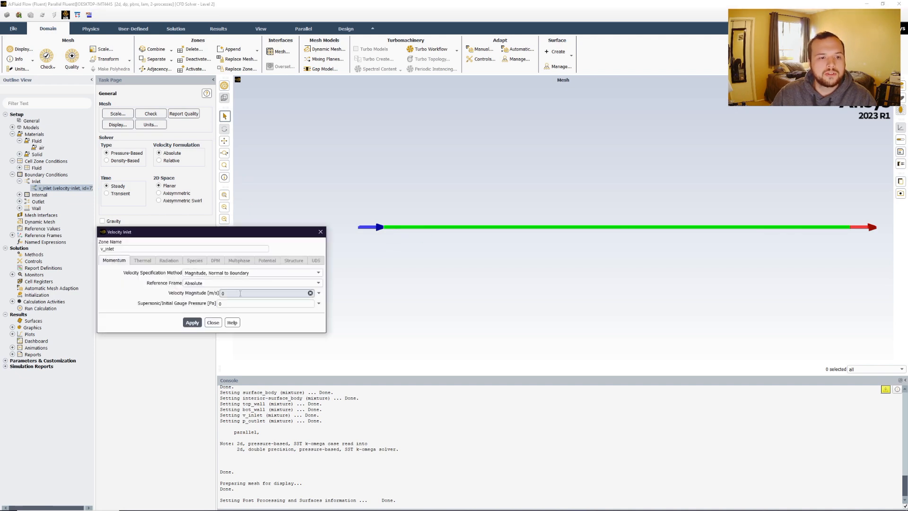
type("5")
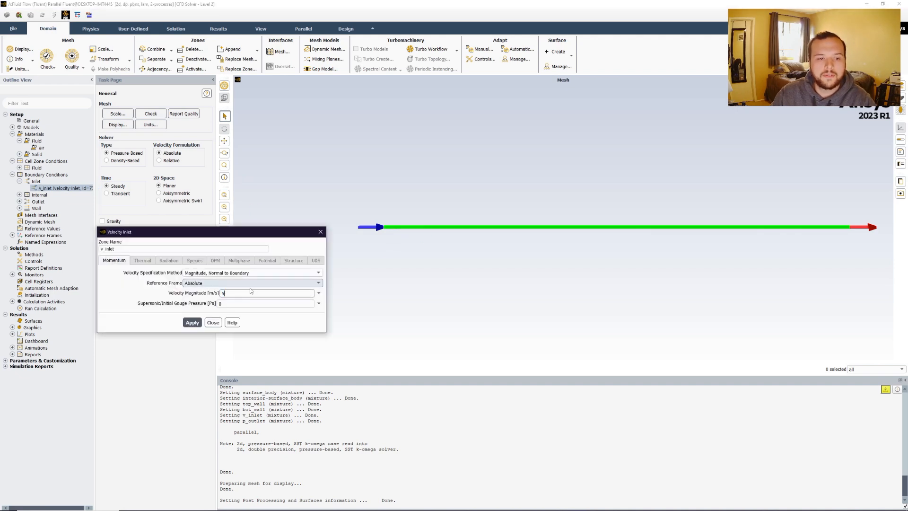
left_click(192, 322)
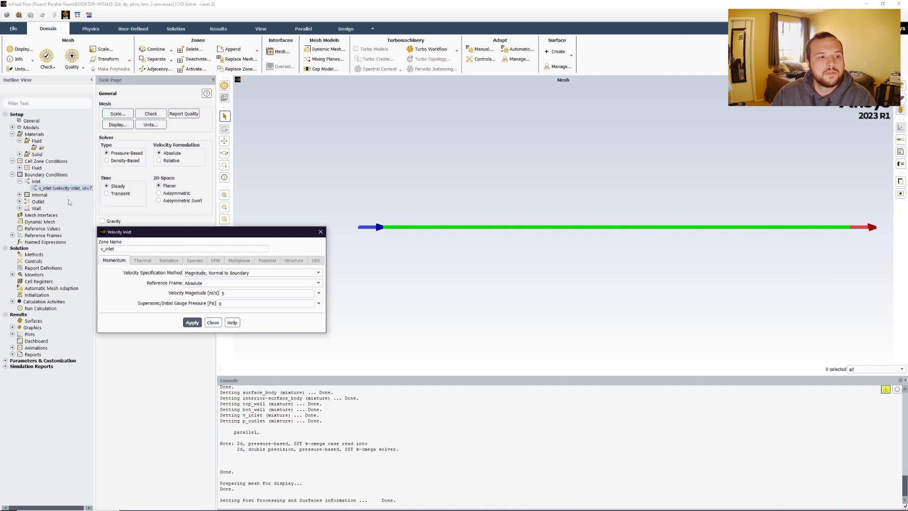
left_click(215, 325)
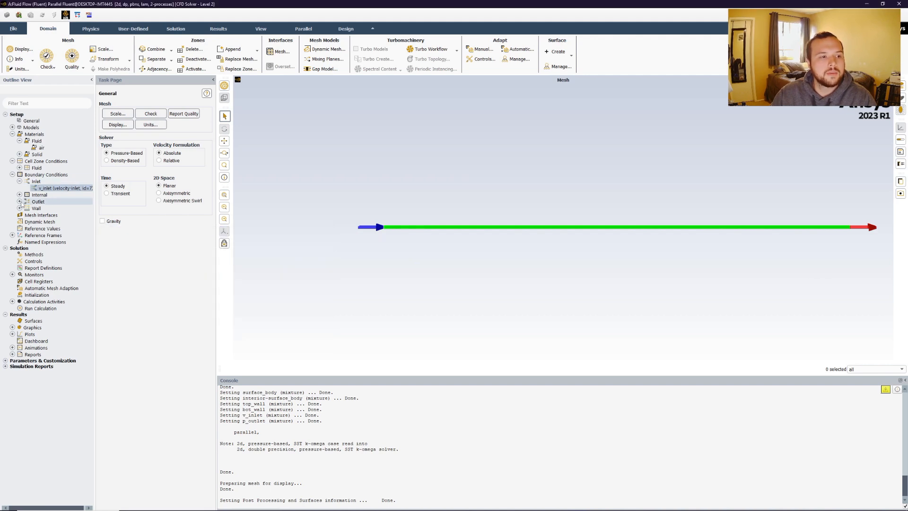
- Enable Prevent Reverse Flow on the p_outlet boundary condition and apply it
left_click(20, 201)
right_click(61, 209)
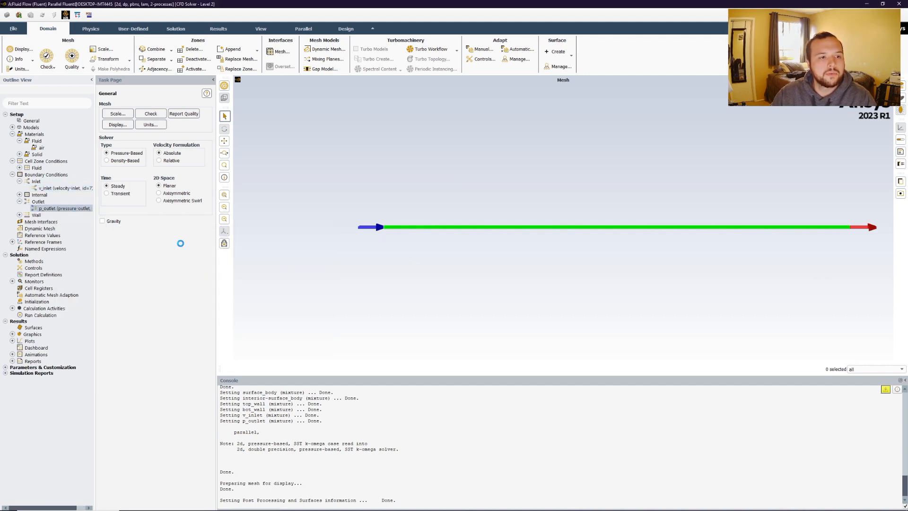
left_click(113, 324)
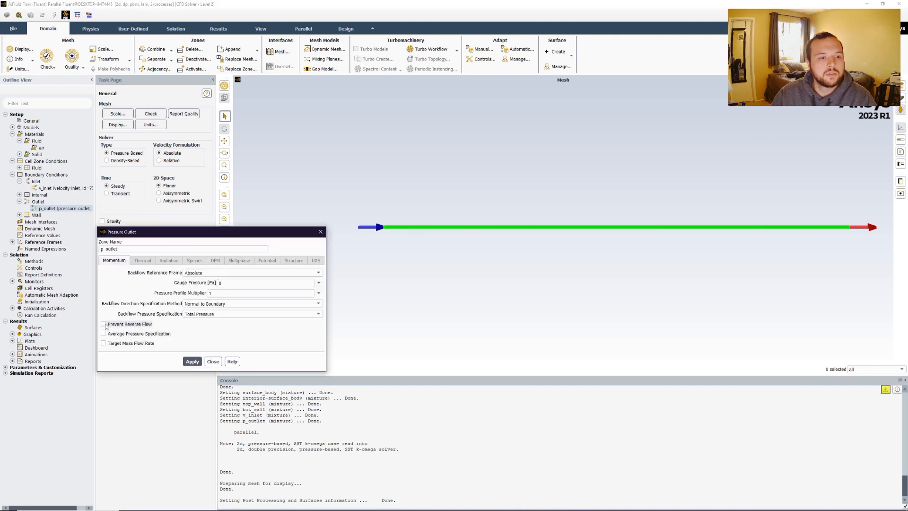
left_click(193, 332)
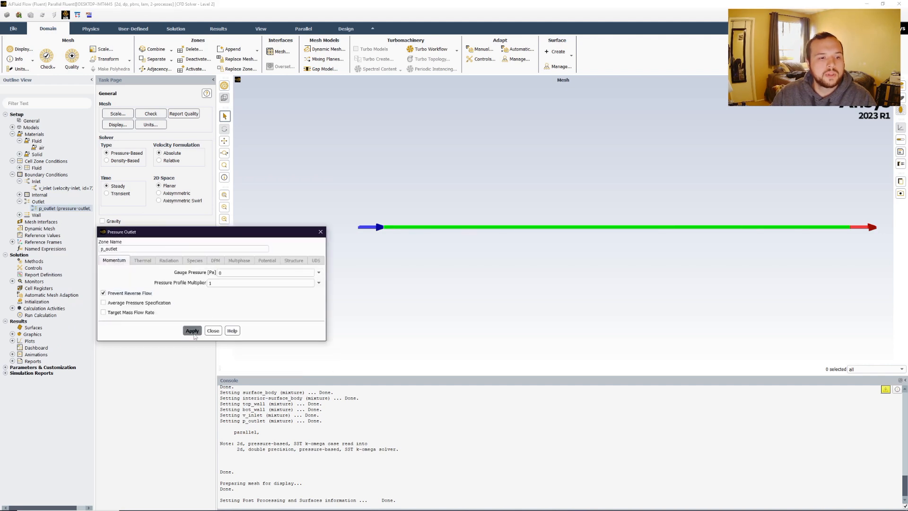
left_click(213, 331)
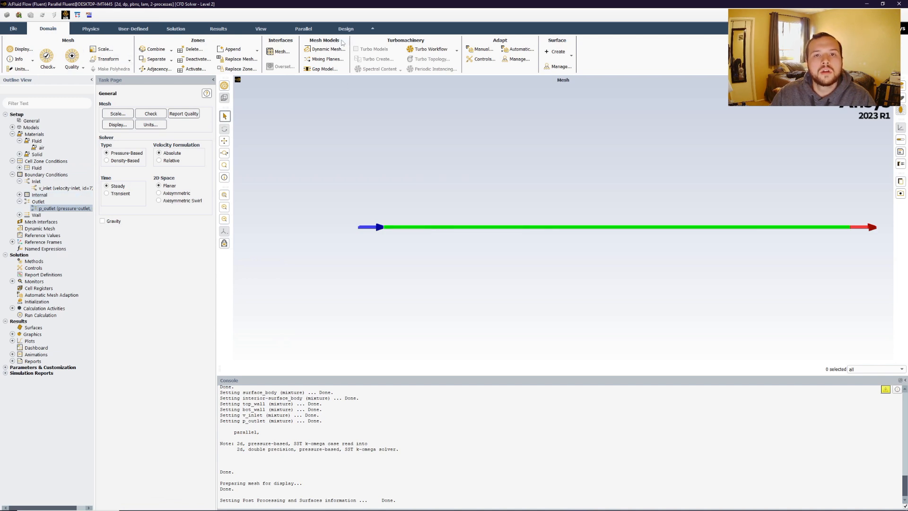
- Set the number of iterations for the hybrid initialization to 75 and accept the initialization settings
left_click(217, 30)
left_click(181, 30)
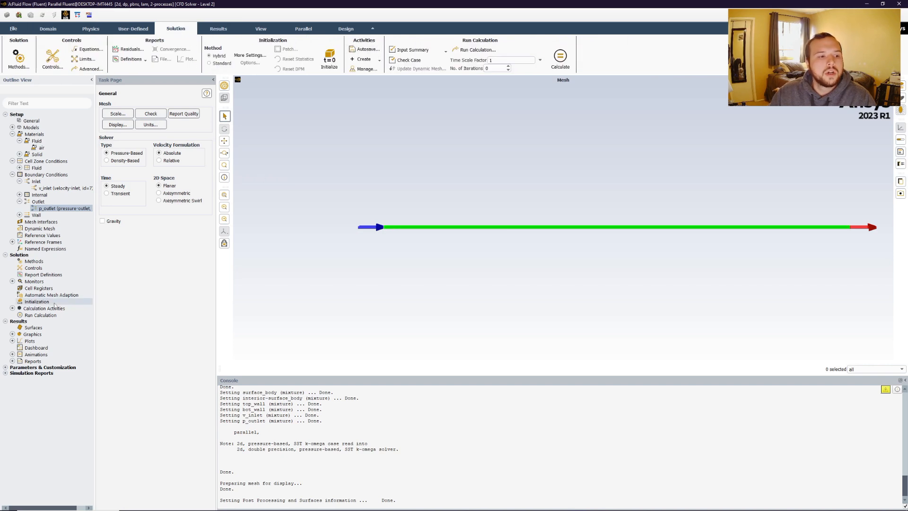
right_click(19, 302)
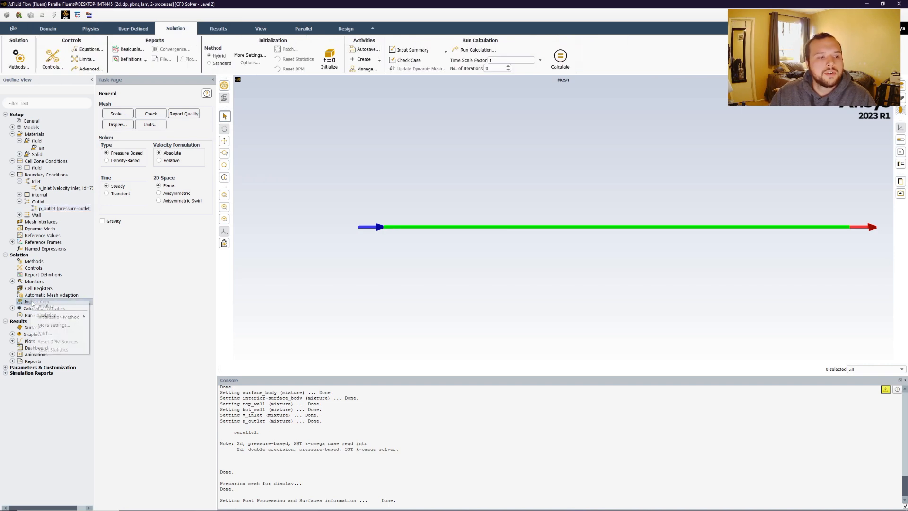
left_click(54, 325)
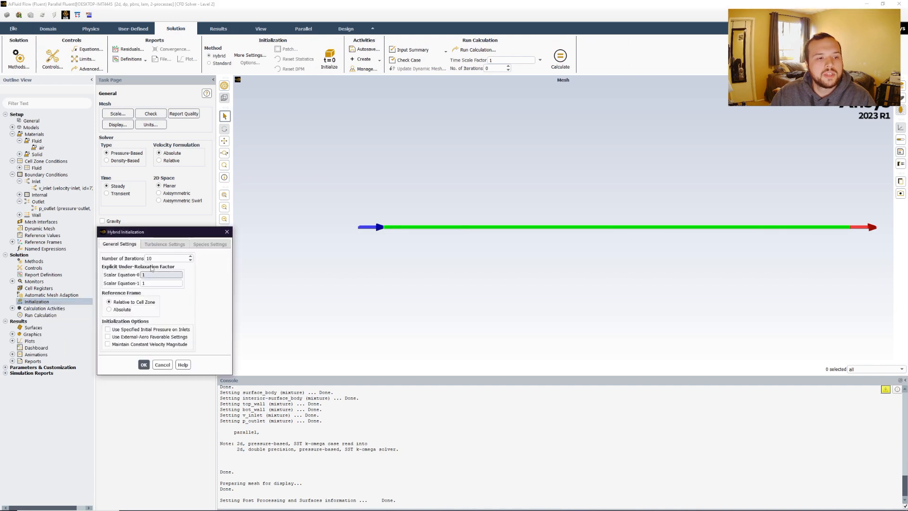
left_click_drag(175, 258, 113, 254)
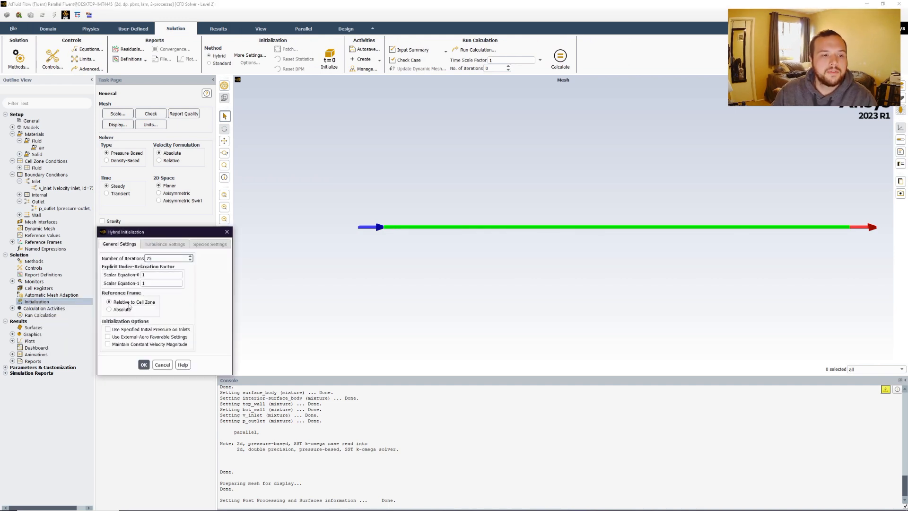
left_click(144, 364)
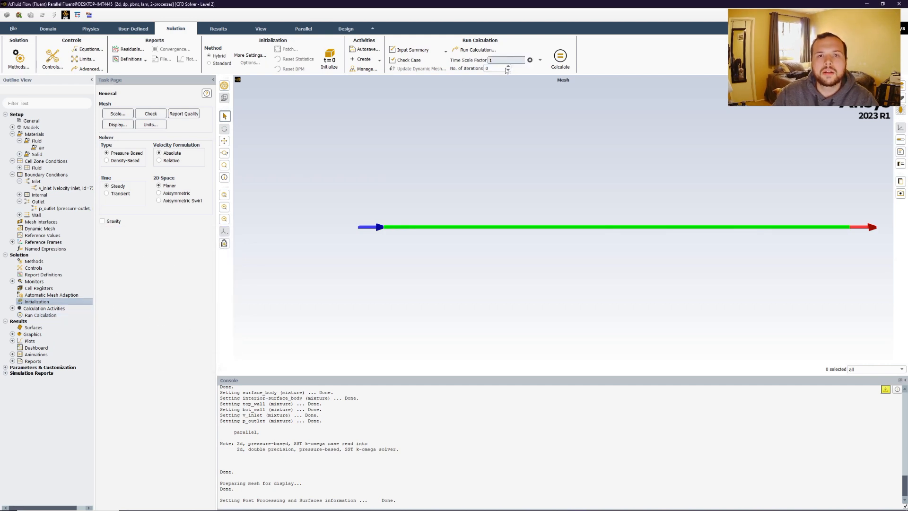
- Set the calculation to 150 iterations, initialize and run it, and dismiss the completion notice
left_click_drag(495, 68, 454, 73)
type("150")
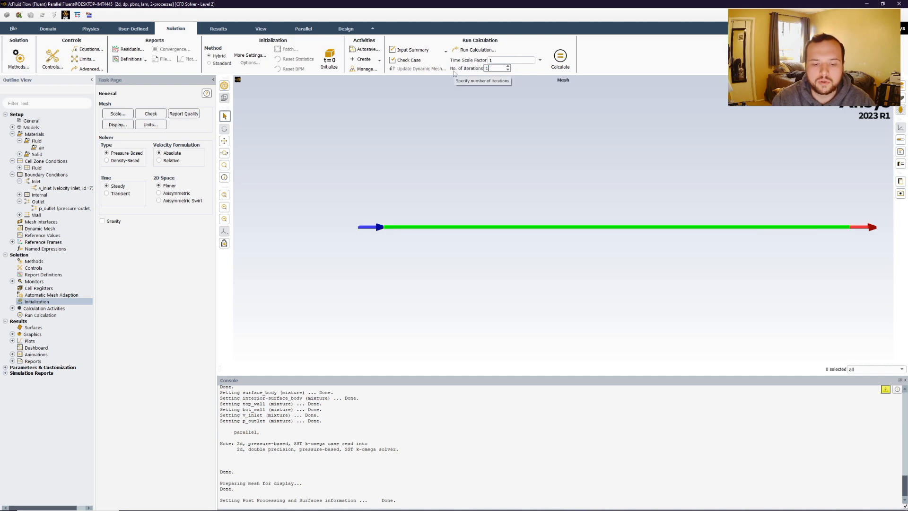
left_click(555, 112)
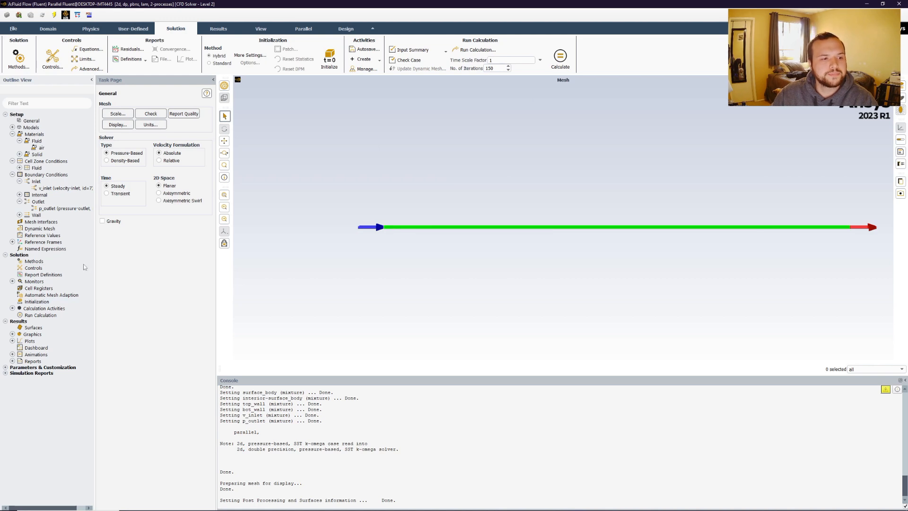
right_click(41, 315)
left_click(67, 336)
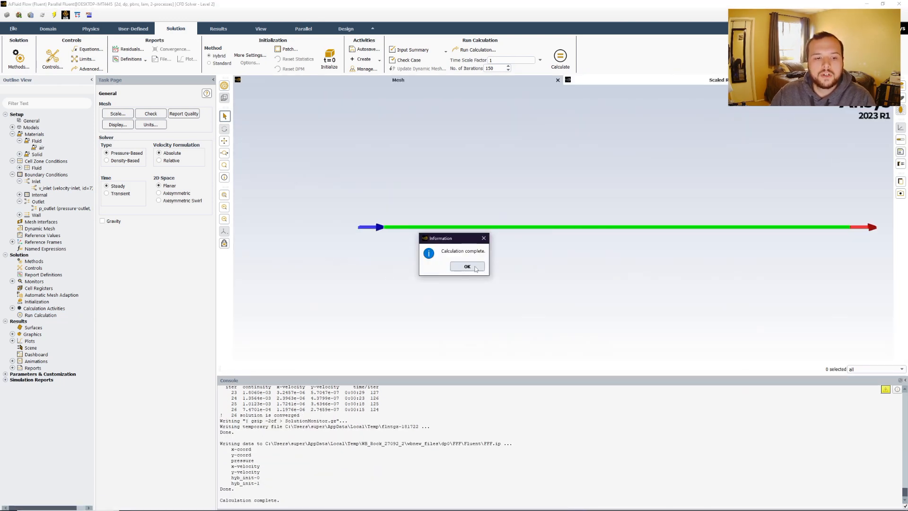
left_click(475, 267)
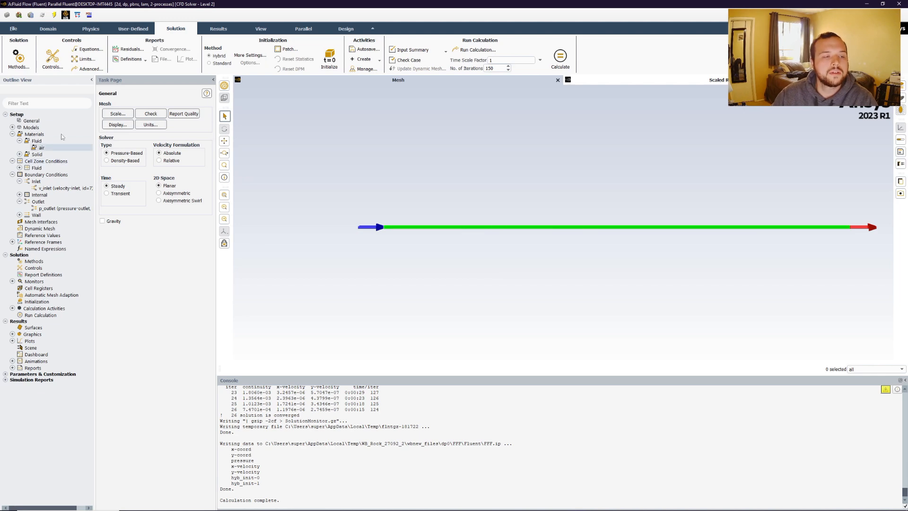
- Start a new results contour and deselect the surfaces bot_wall, p_outlet, top_wall and v_inlet
left_click(40, 122)
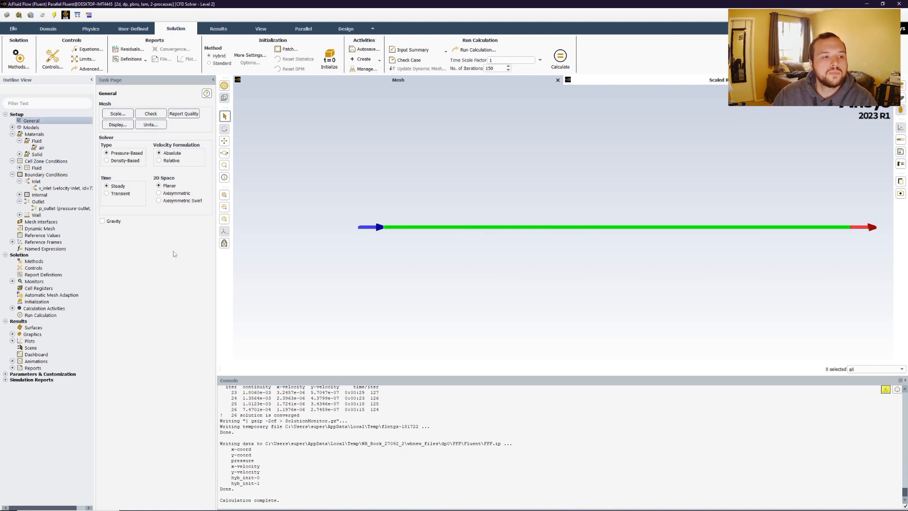
left_click(12, 334)
left_click(41, 347)
right_click(41, 348)
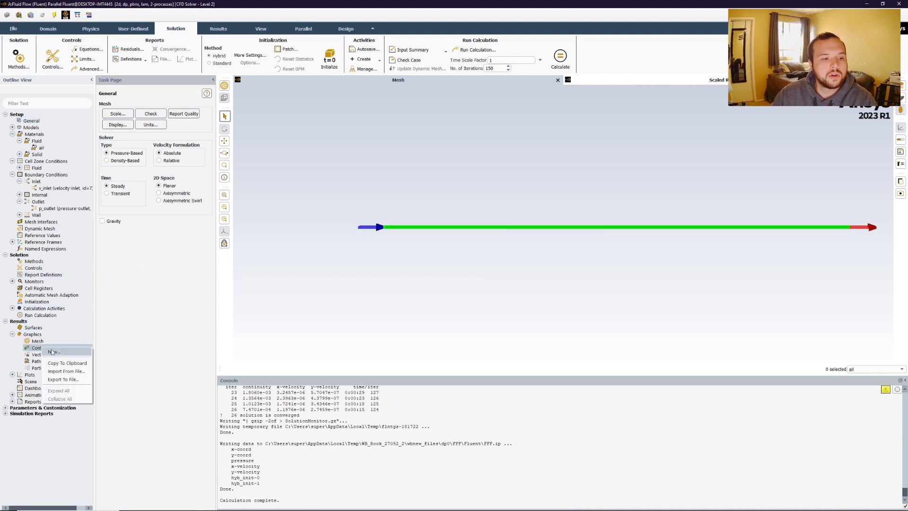
left_click(56, 363)
left_click(168, 312)
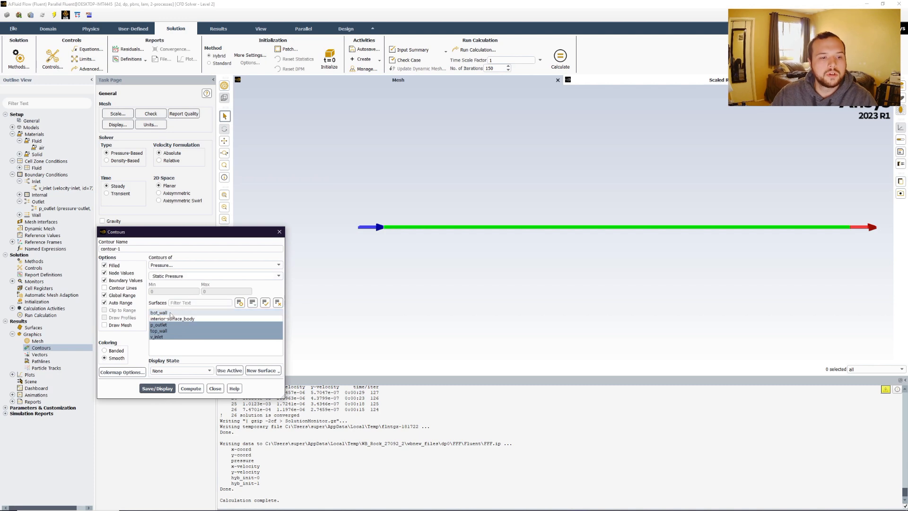
left_click(163, 325)
left_click(160, 331)
left_click(160, 336)
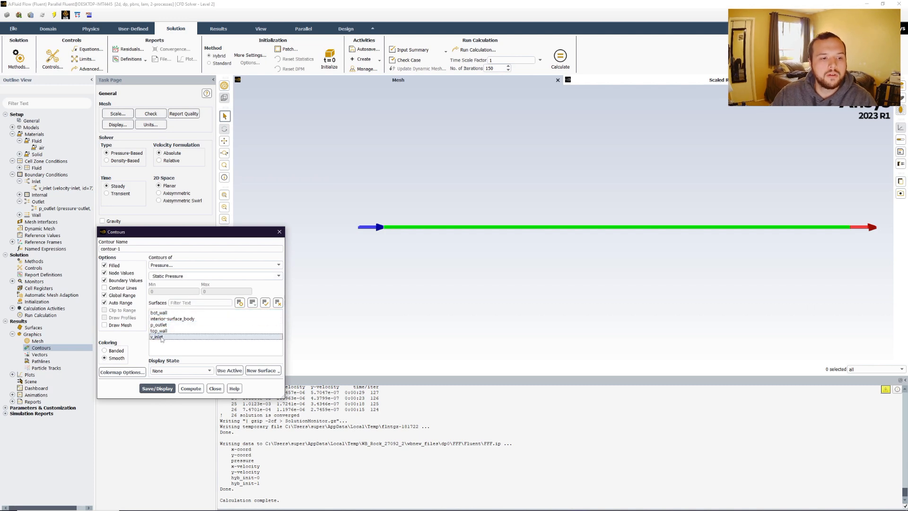
- Set the contour to velocity magnitude, name it velocity, and save and display it on the channel
left_click(184, 265)
left_click(193, 279)
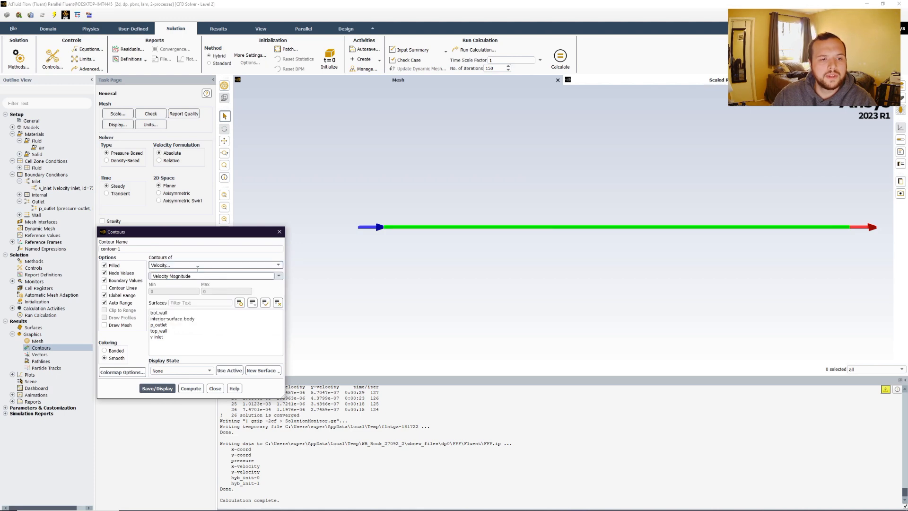
left_click_drag(156, 248, 70, 251)
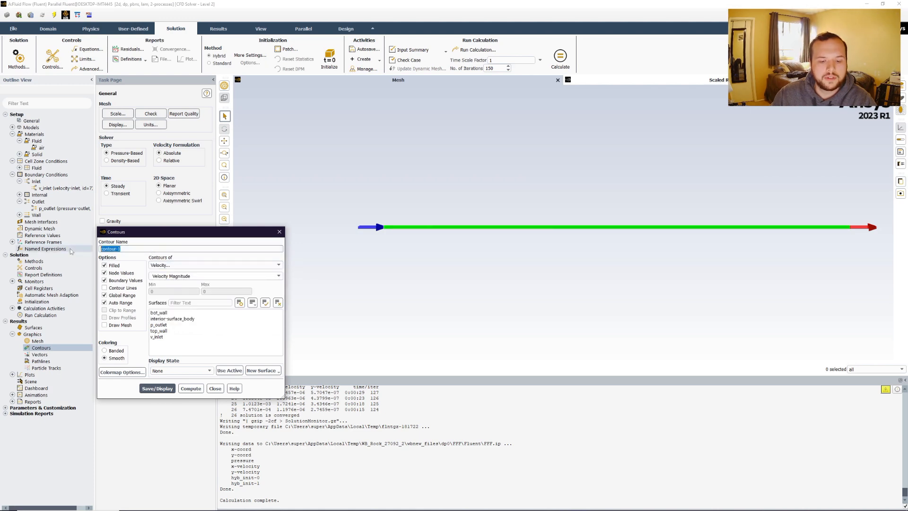
type("velocity")
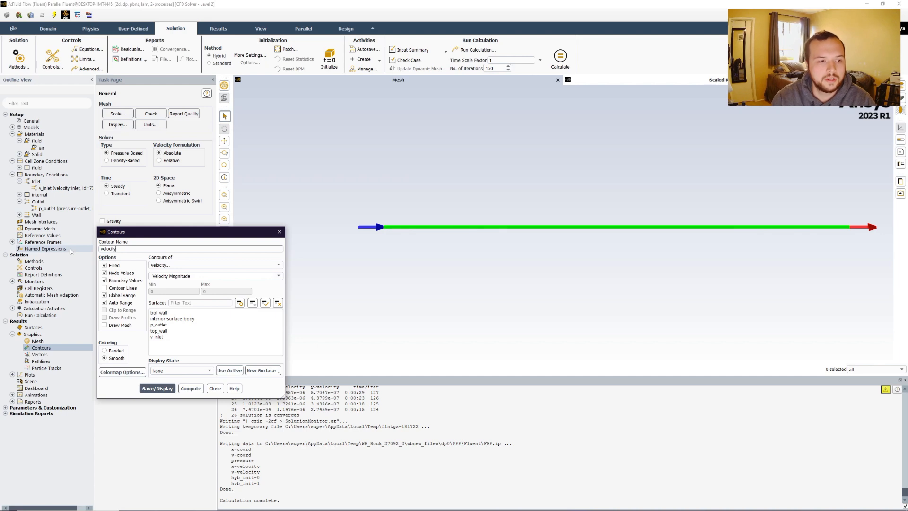
left_click(162, 388)
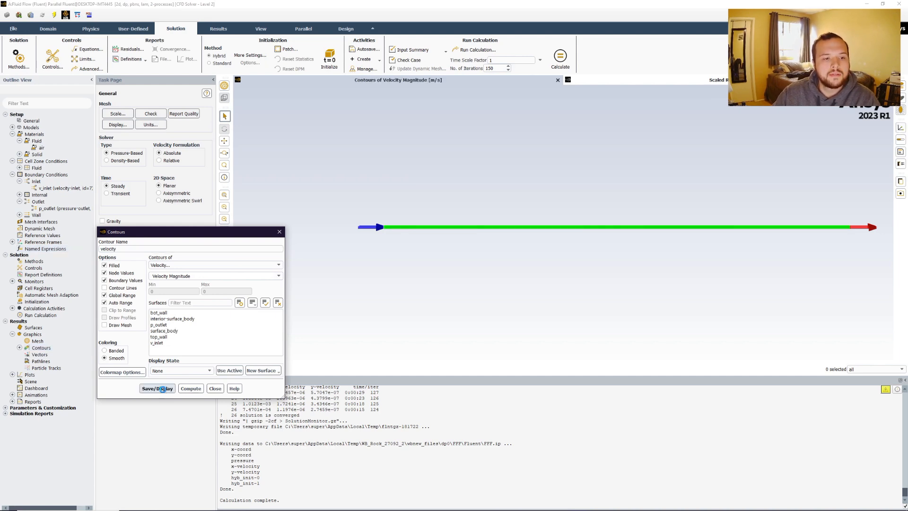
left_click(213, 388)
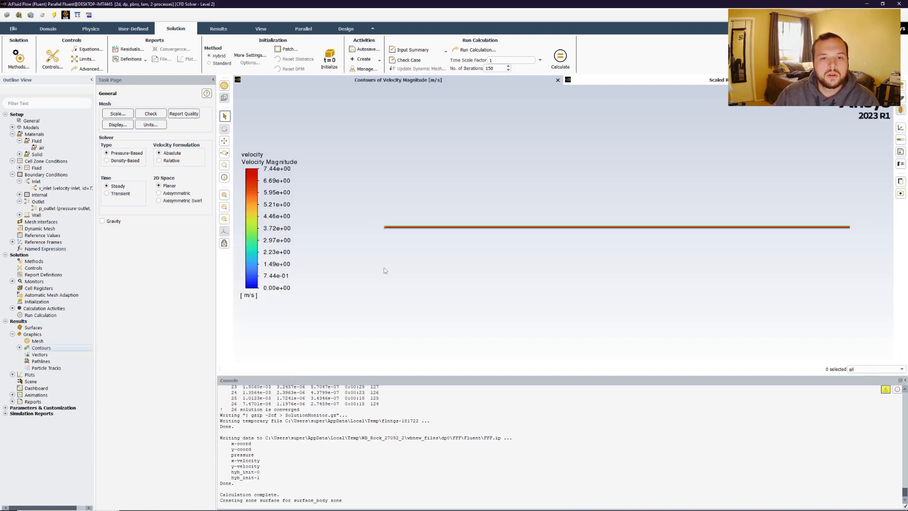
scroll(384, 232, "up", 5)
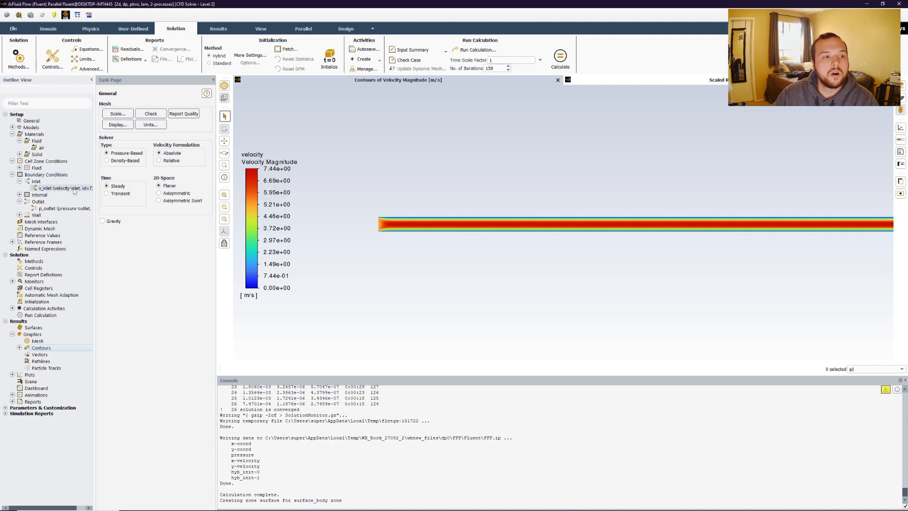
- Make top_wall a moving wall with an absolute translational speed of 3 m/s, and apply the boundary condition
left_click(19, 215)
right_click(52, 221)
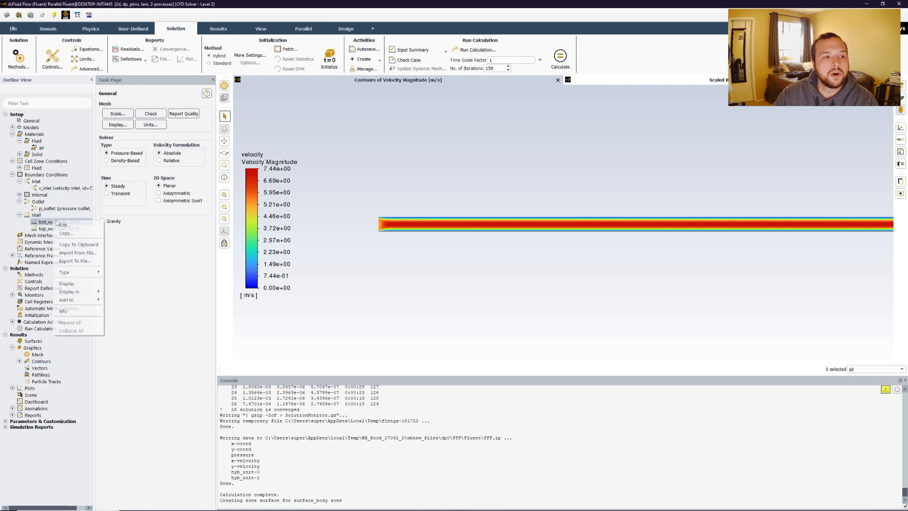
right_click(47, 229)
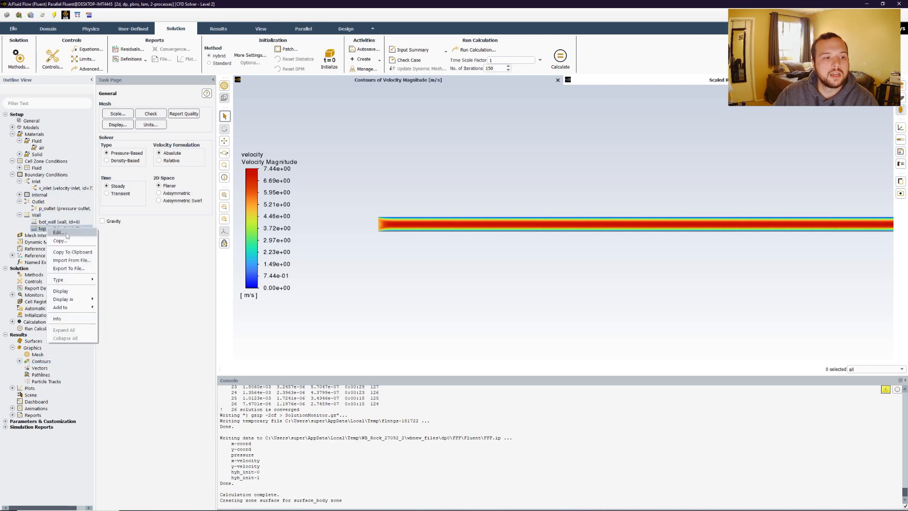
left_click(67, 234)
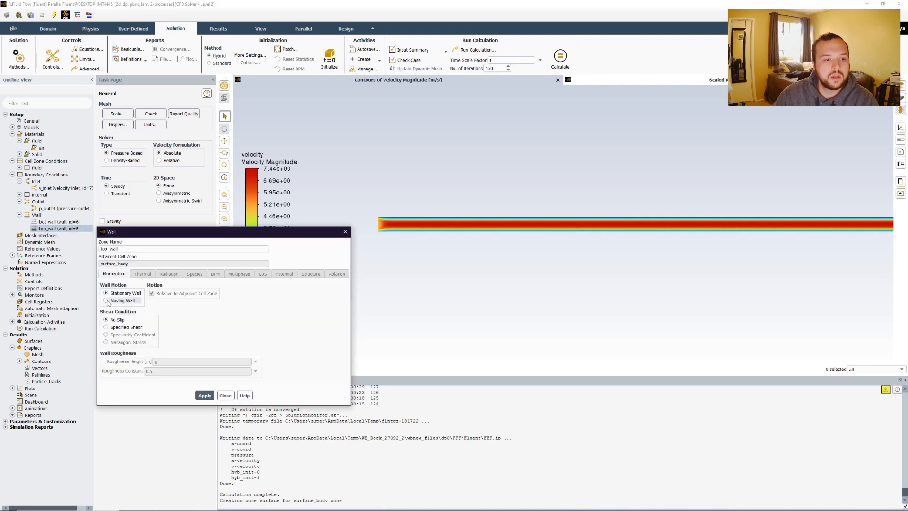
left_click(106, 301)
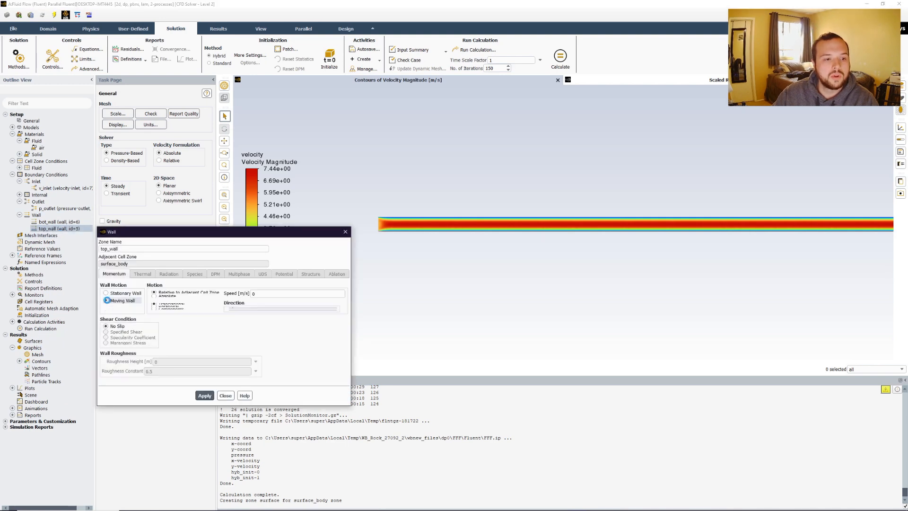
double_click(267, 294)
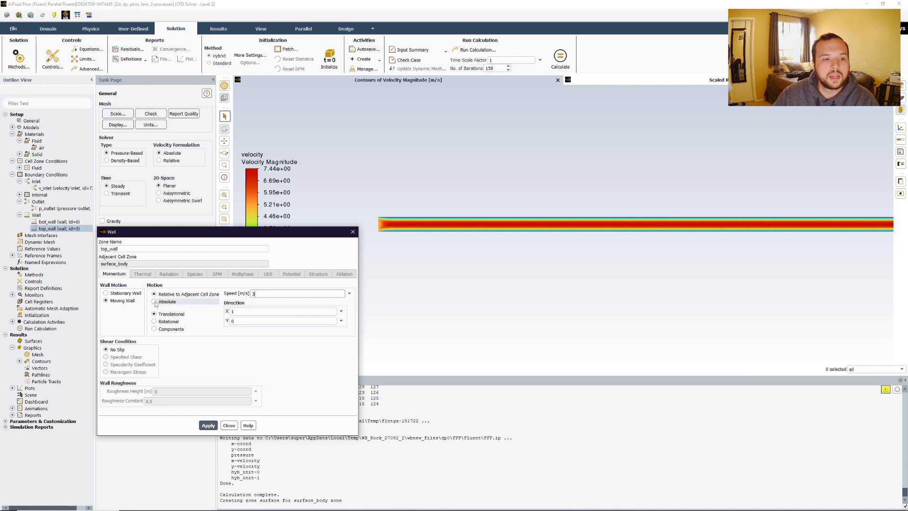
left_click(155, 301)
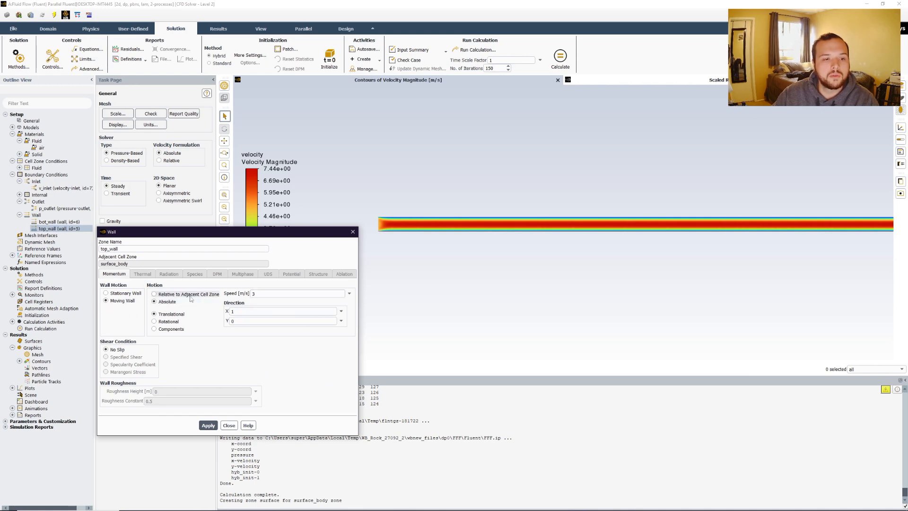
left_click(208, 425)
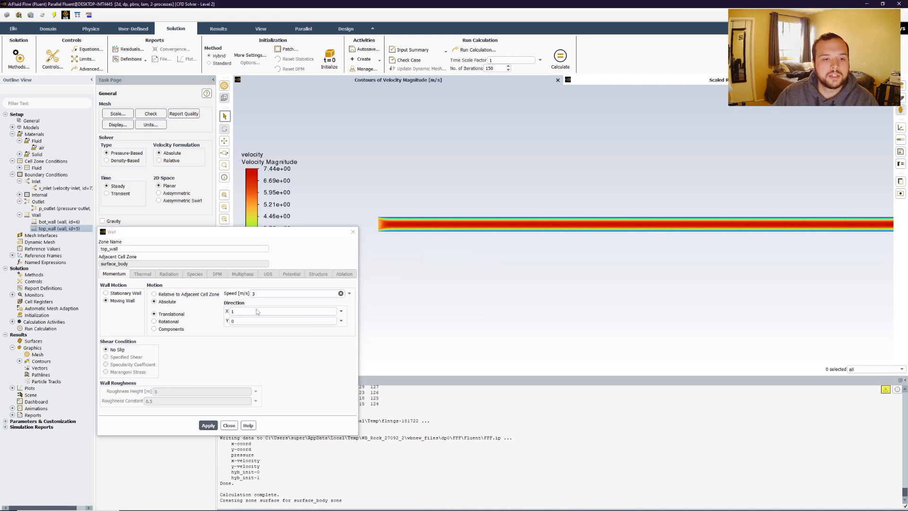
left_click(229, 426)
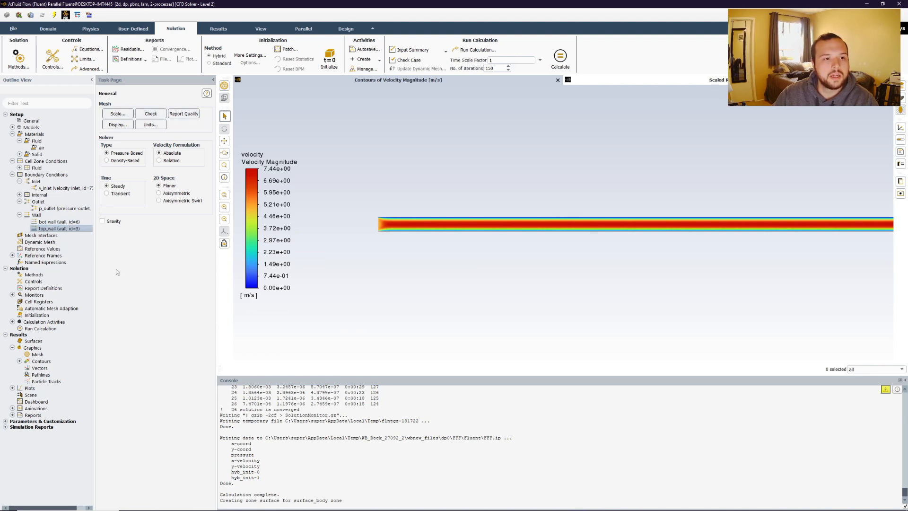
- Reinitialize and rerun the calculation with the unsaved data discarded, and inspect the velocity contour near the inlet
right_click(41, 329)
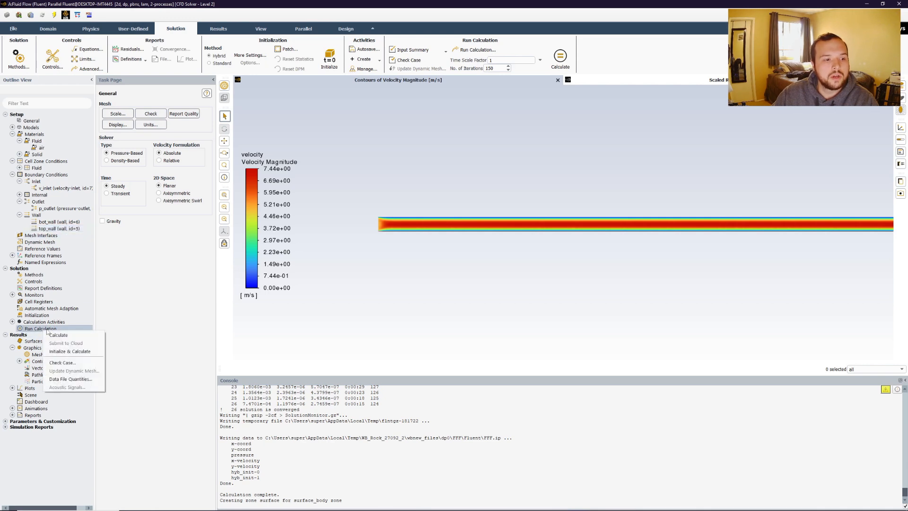
left_click(62, 348)
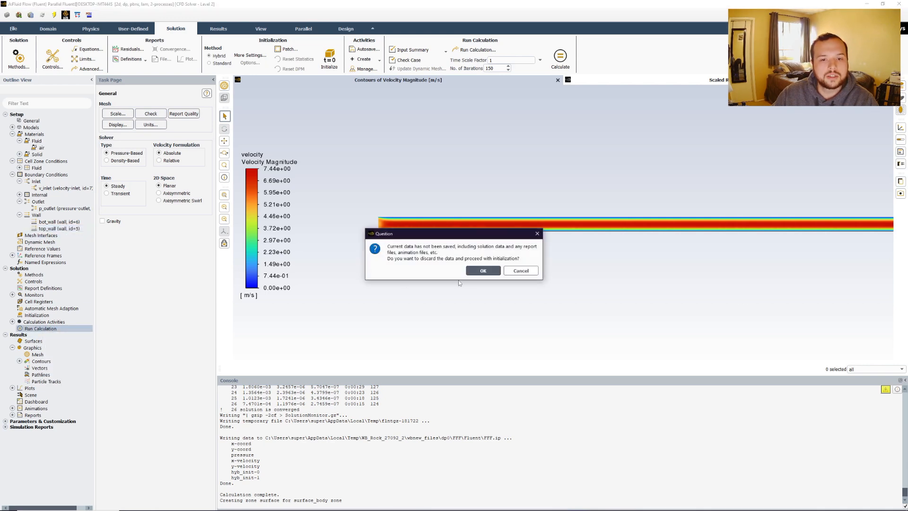
left_click(482, 270)
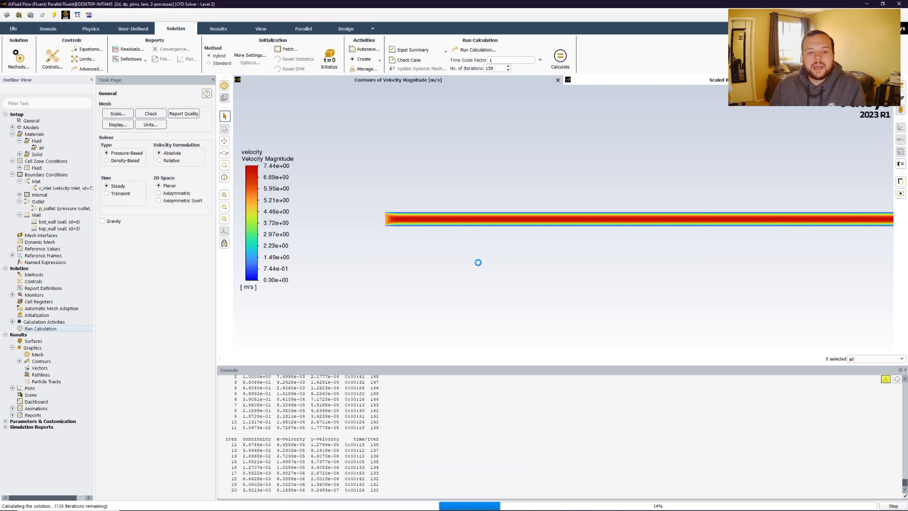
left_click(478, 263)
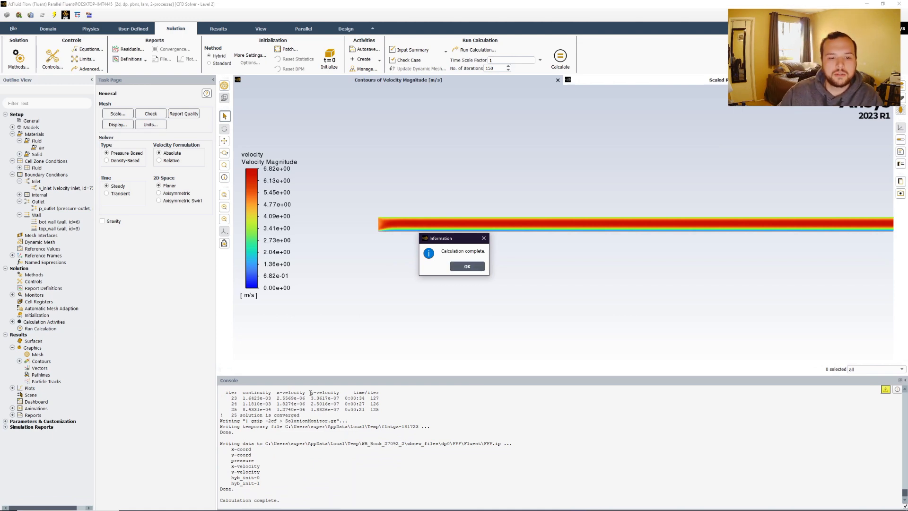
left_click(465, 266)
scroll(389, 234, "up", 5)
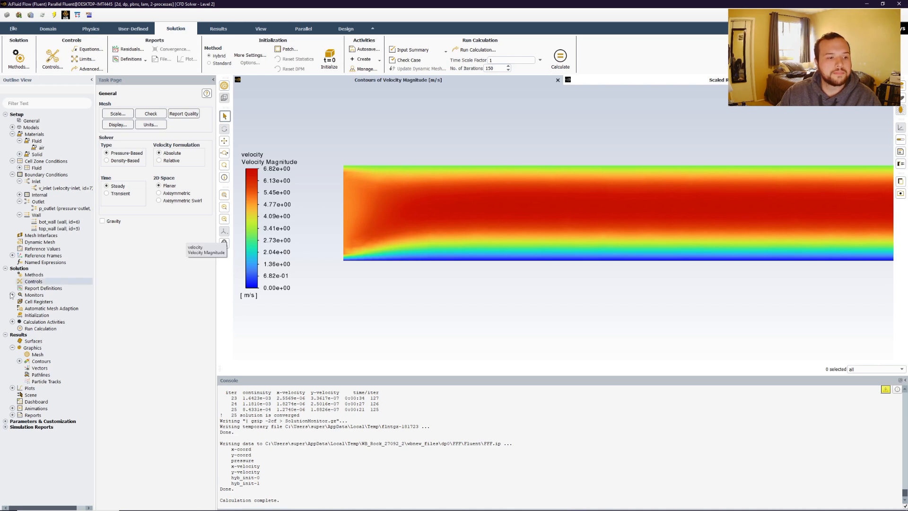
- Create a velocity vector plot colored by velocity magnitude with only interior-surface_body selected, then save and display it
left_click(19, 361)
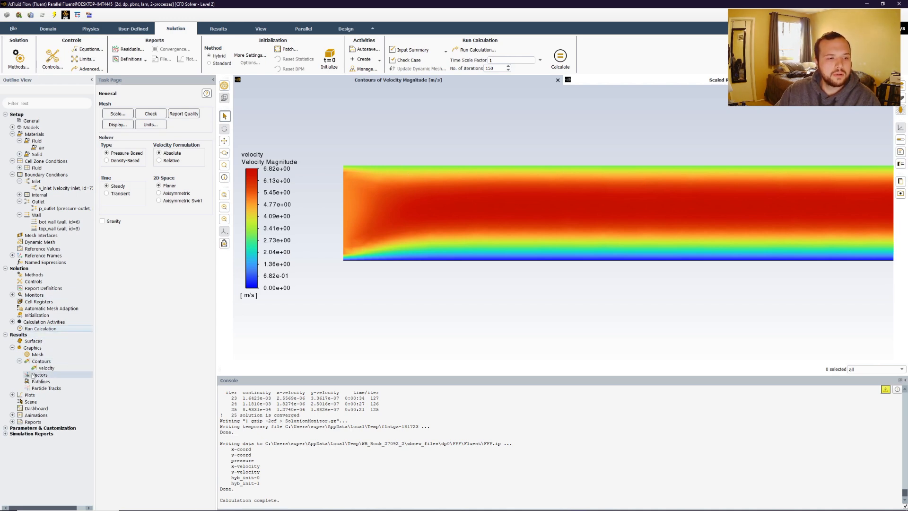
right_click(40, 375)
left_click(57, 381)
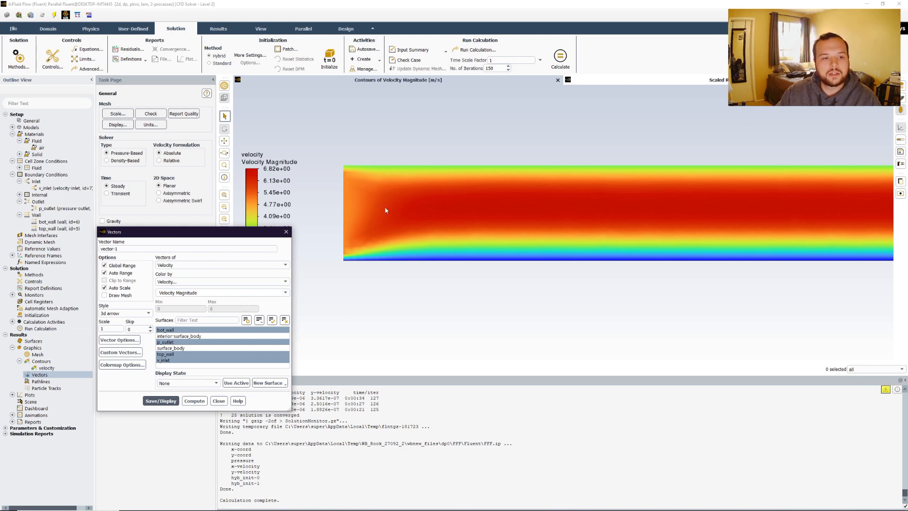
left_click(165, 330)
left_click(166, 342)
left_click(167, 354)
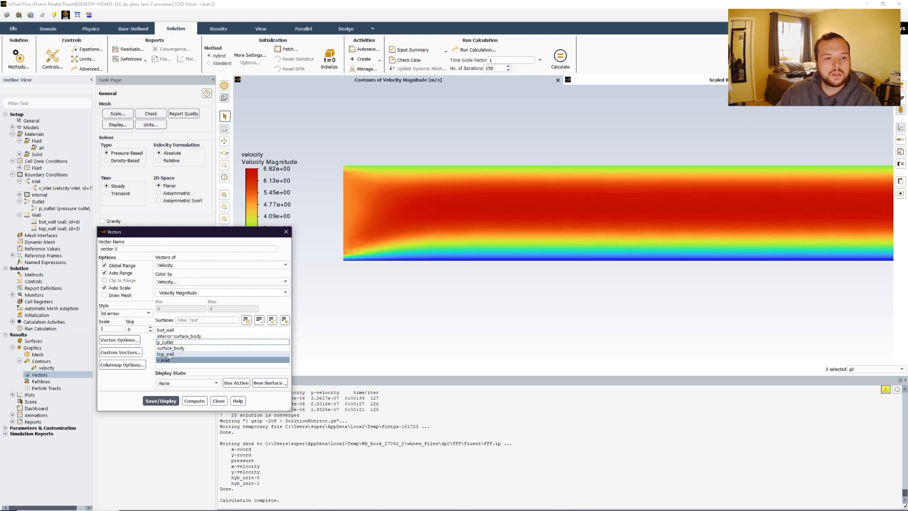
left_click(168, 361)
left_click(187, 337)
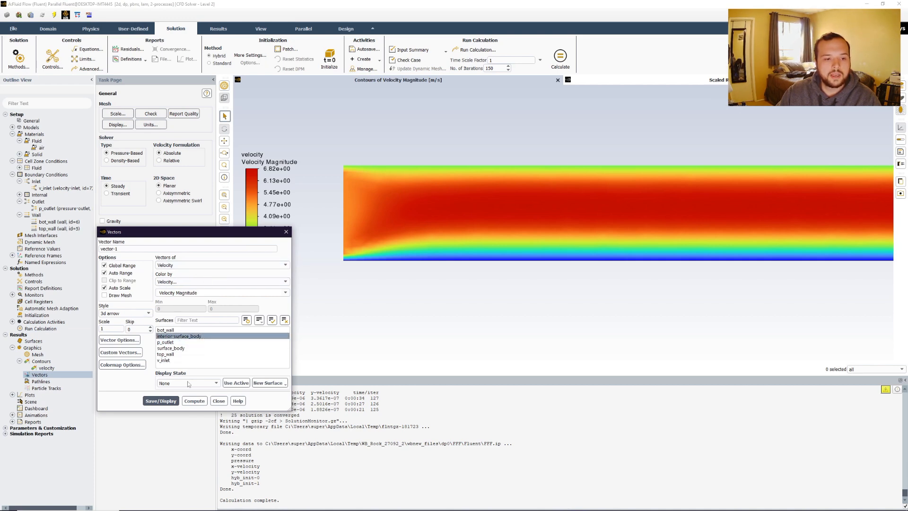
left_click(161, 401)
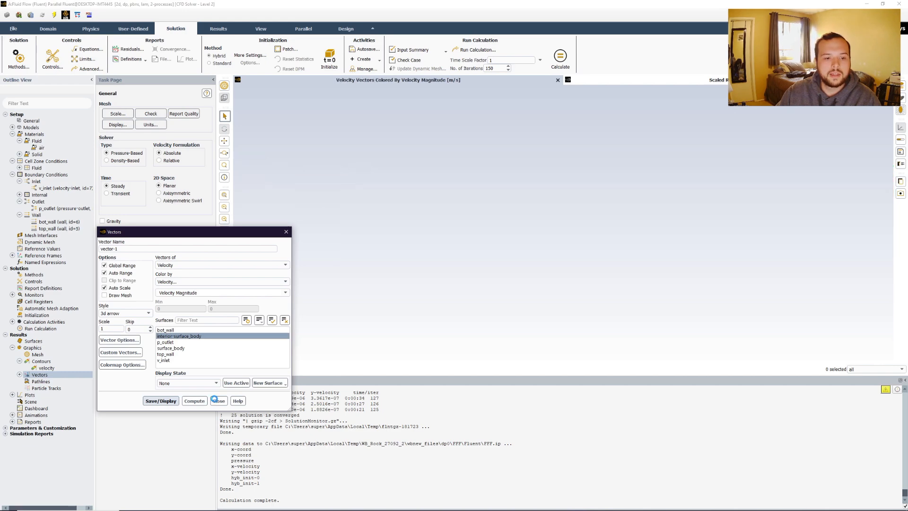
left_click(218, 401)
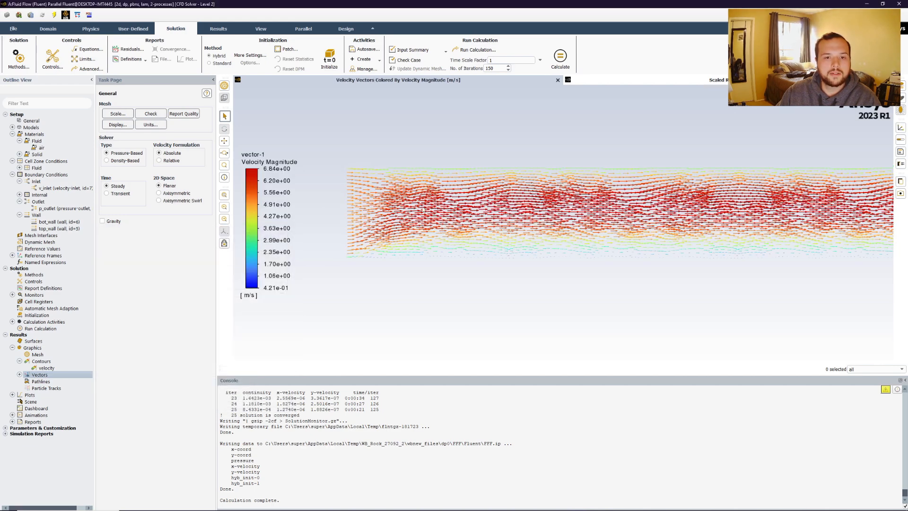
- Display the velocity contour and overlay the vector-1 plot on it
right_click(50, 369)
left_click(64, 426)
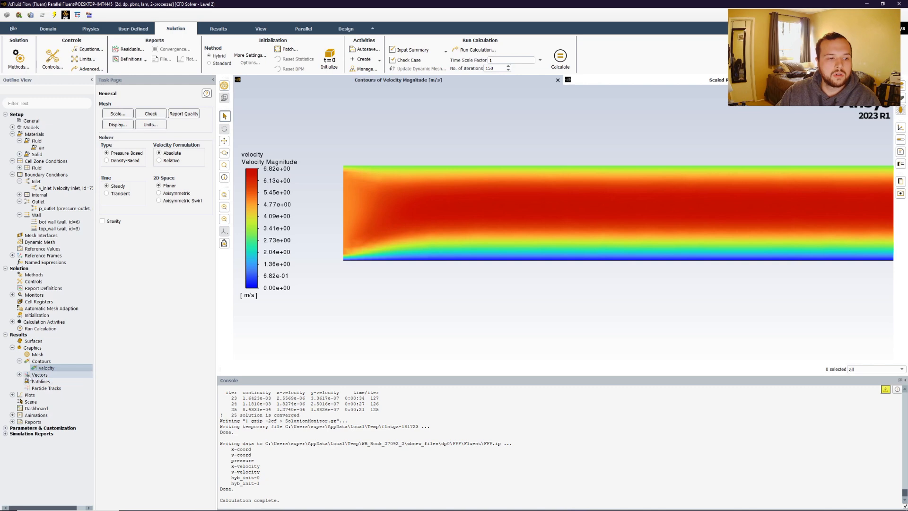
left_click(19, 374)
right_click(47, 381)
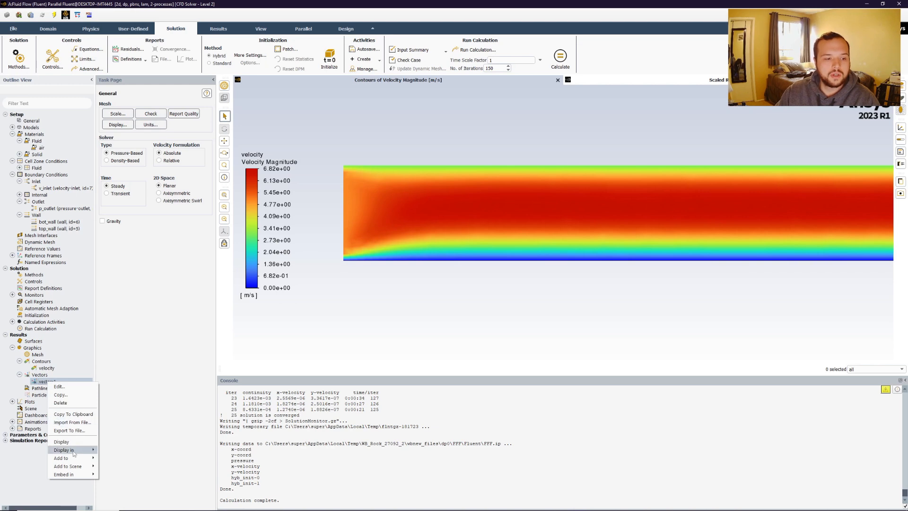
mouse_move(76, 458)
left_click(134, 470)
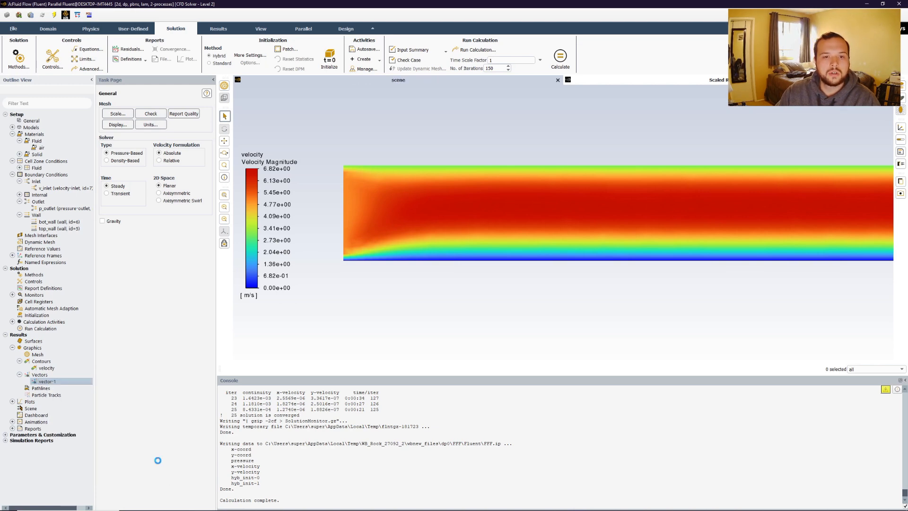
- Shrink the velocity legend and stack it above the vector-1 legend, clear of the channel
left_click_drag(327, 224, 321, 278)
left_click_drag(350, 350, 334, 305)
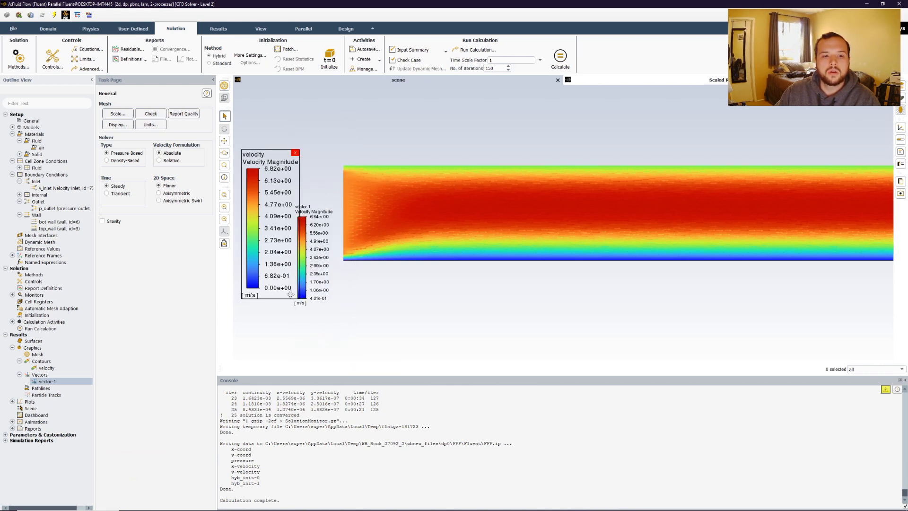
left_click_drag(284, 288, 272, 251)
left_click_drag(255, 203, 262, 145)
left_click_drag(303, 255, 253, 252)
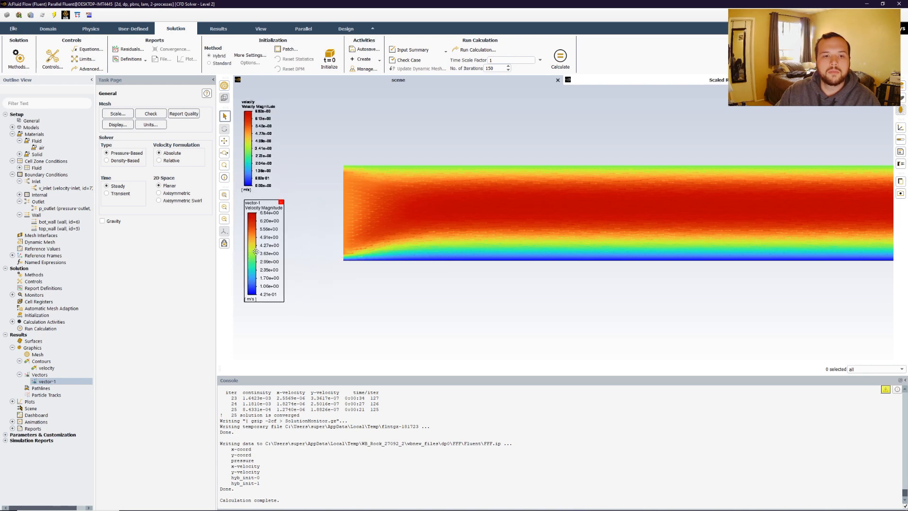
- Examine the overlaid velocity contour and vectors near the inlet and along the channel
scroll(380, 222, "up", 5)
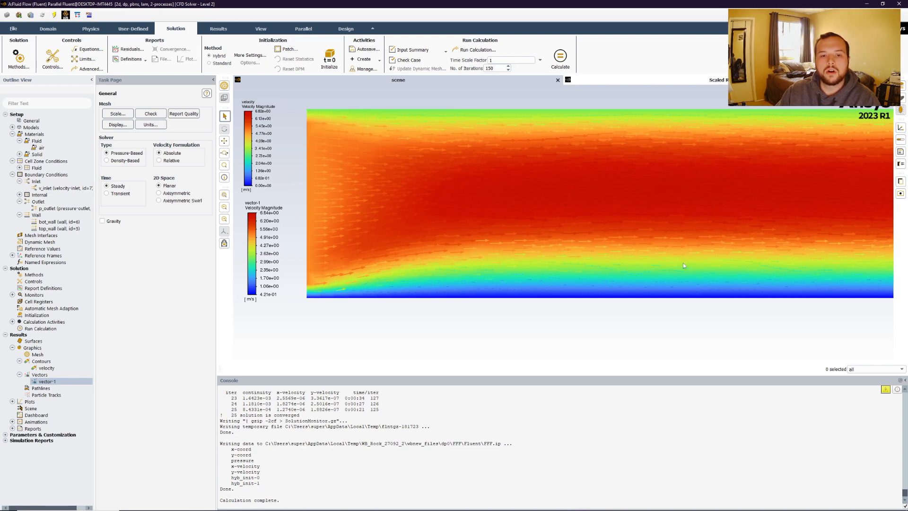
scroll(549, 238, "down", 10)
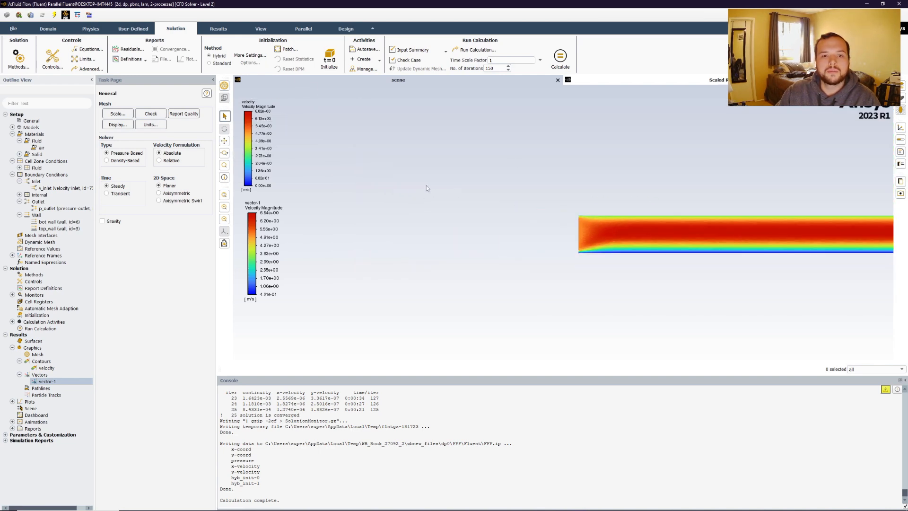
left_click(224, 140)
left_click_drag(527, 183, 360, 194)
left_click_drag(555, 182, 335, 192)
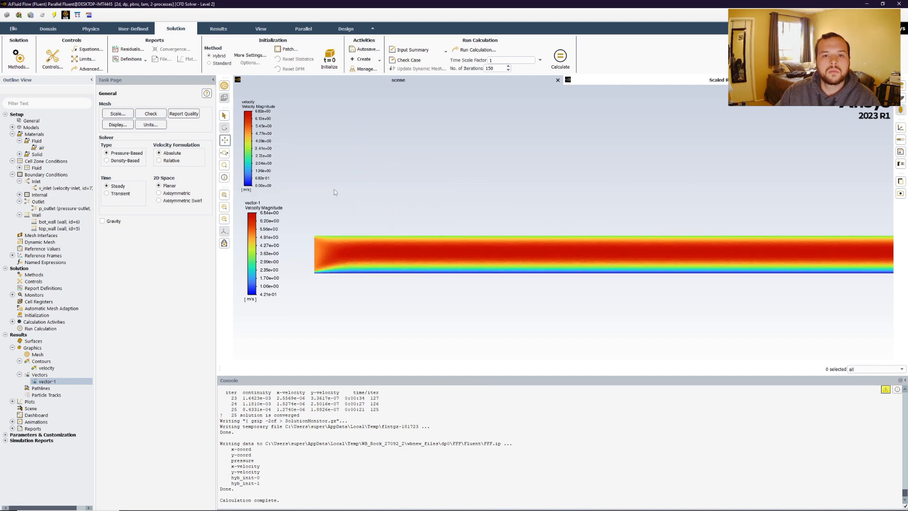
scroll(533, 208, "up", 4)
scroll(565, 229, "down", 7)
left_click_drag(666, 197, 339, 186)
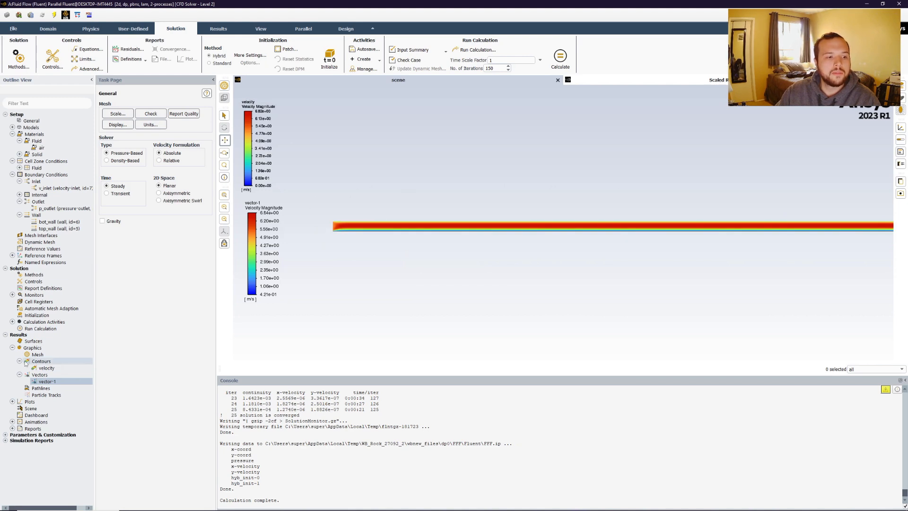
- Start a new results contour and set it to static pressure
right_click(42, 362)
left_click(53, 370)
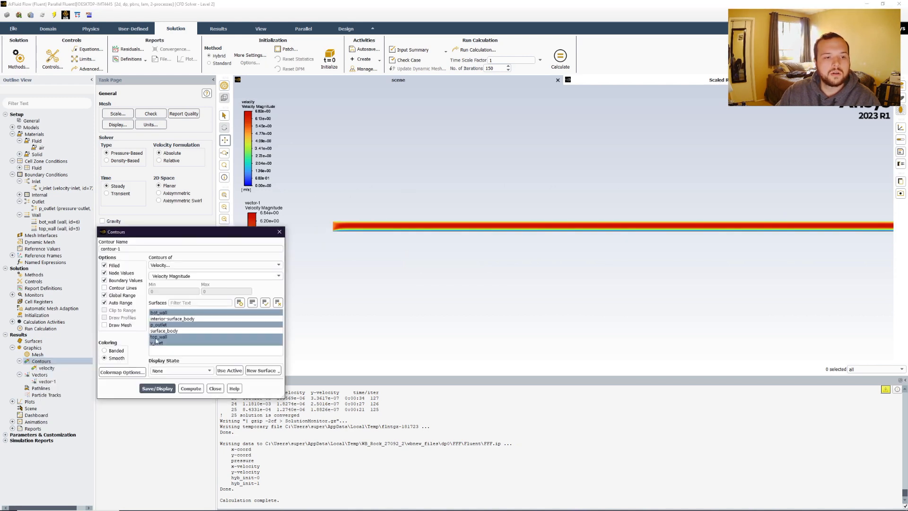
left_click(174, 265)
left_click(198, 271)
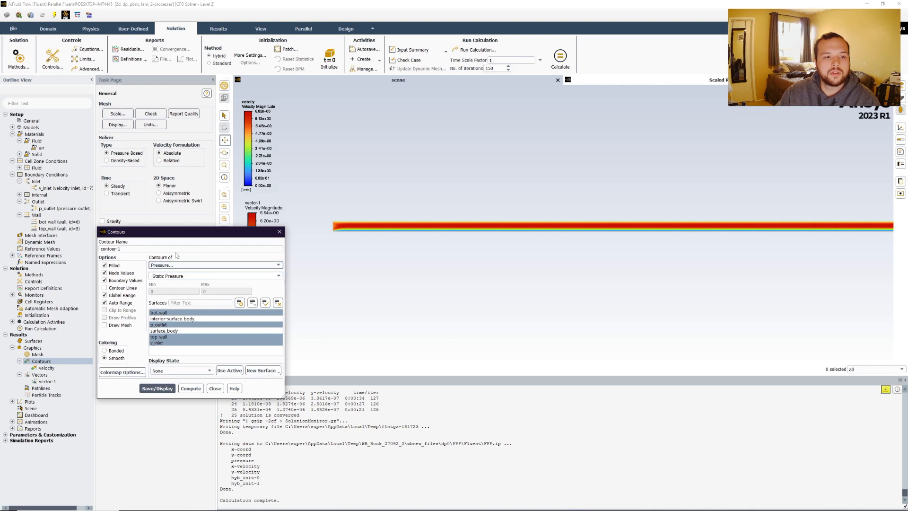
- Deselect bot_wall, p_outlet, top_wall and v_inlet, then save and display the static pressure contour over the full channel and close its settings
left_click(159, 313)
left_click(159, 324)
left_click(159, 336)
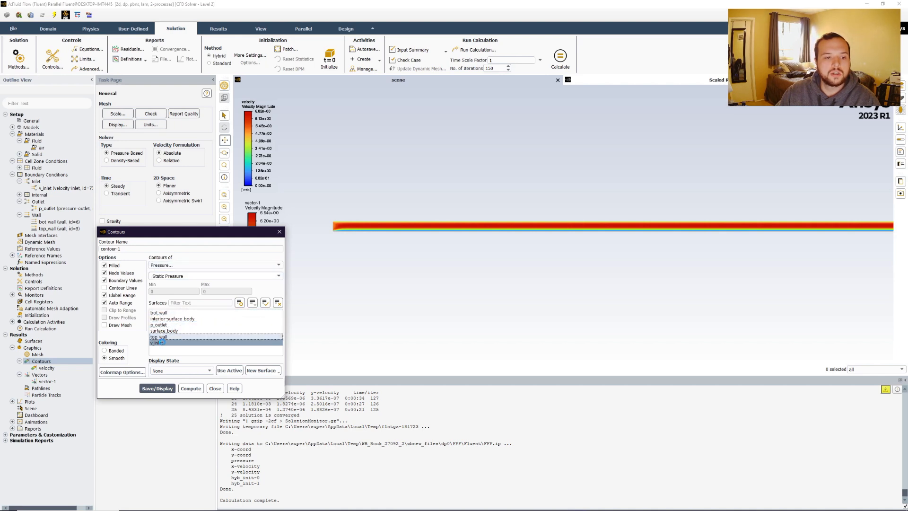
left_click(157, 343)
left_click(158, 388)
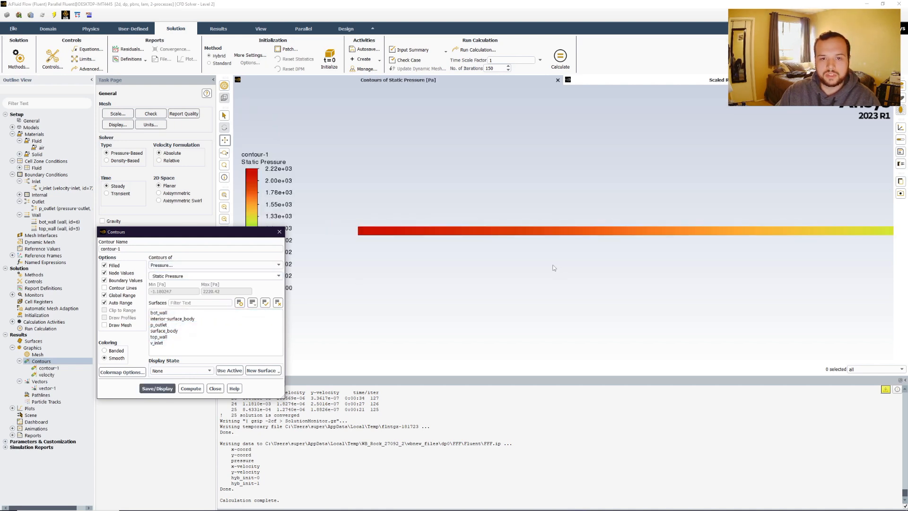
scroll(555, 268, "down", 15)
left_click_drag(699, 277, 592, 249)
scroll(481, 243, "up", 1)
scroll(482, 243, "up", 2)
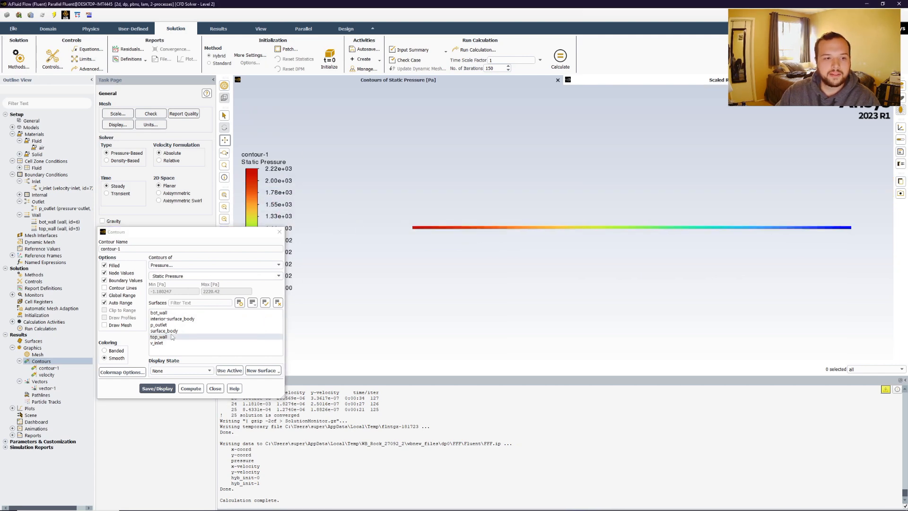
left_click(215, 388)
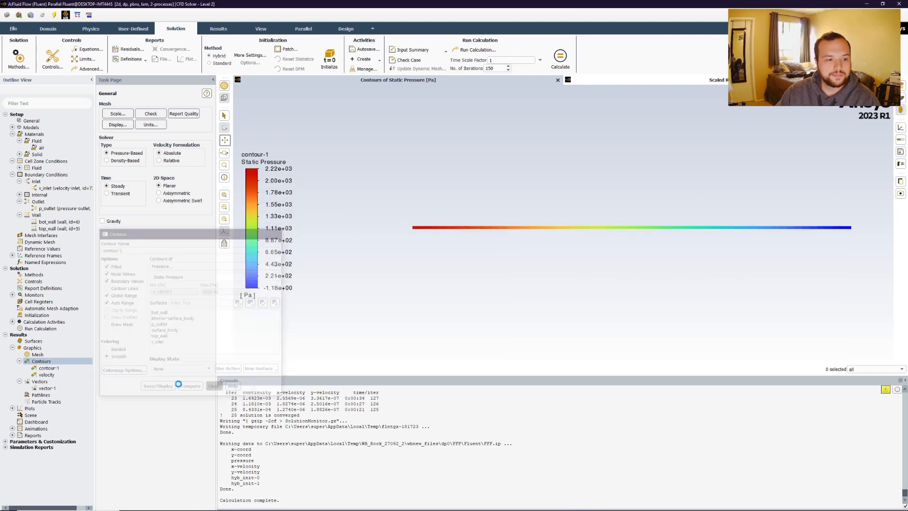
- Create a total pressure contour with bot_wall, p_outlet, top_wall and v_inlet deselected, and save and display it
right_click(42, 361)
left_click(66, 366)
left_click(198, 277)
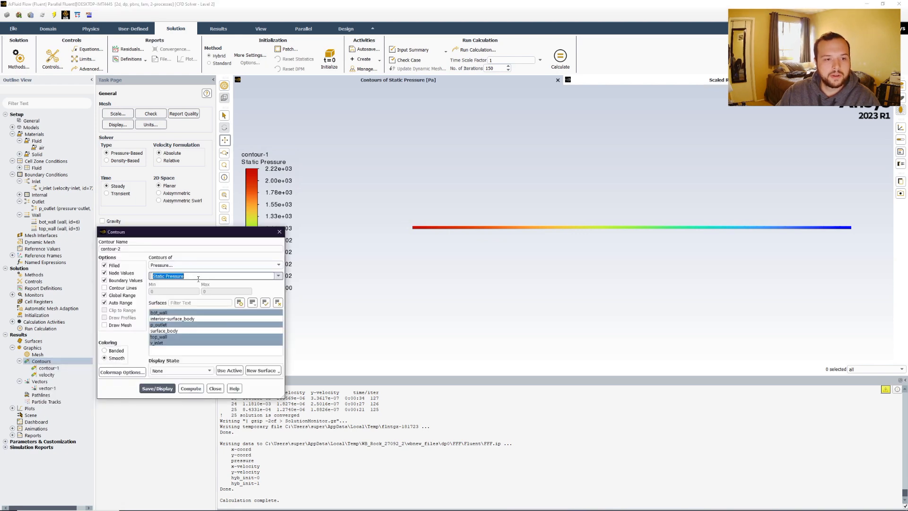
left_click(278, 277)
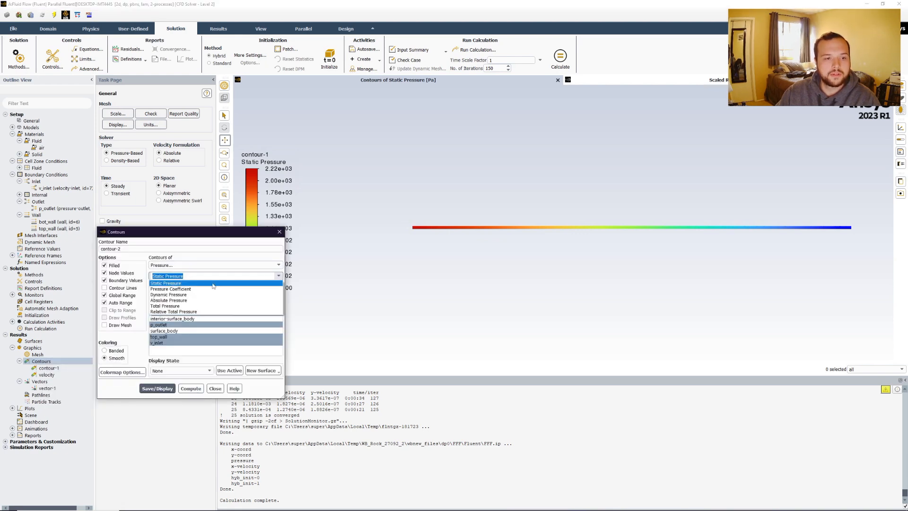
left_click(171, 307)
left_click(157, 342)
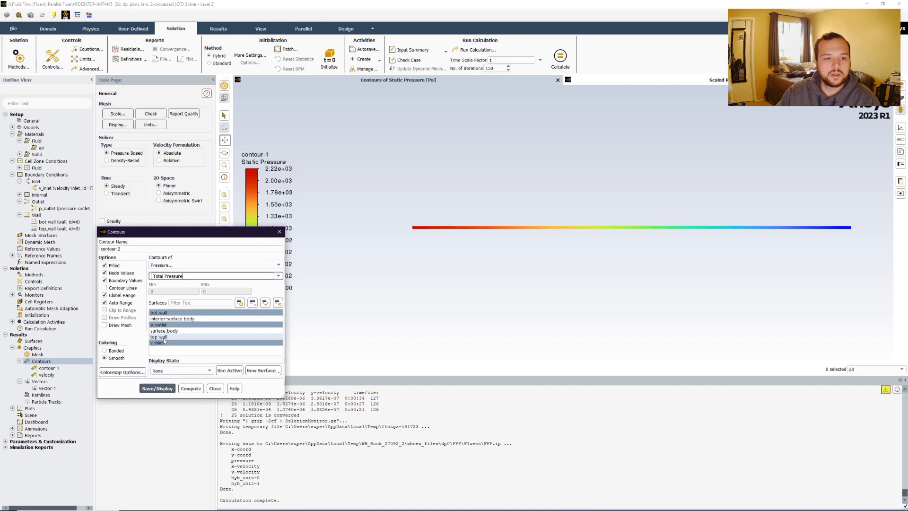
left_click(159, 336)
left_click(158, 324)
left_click(159, 312)
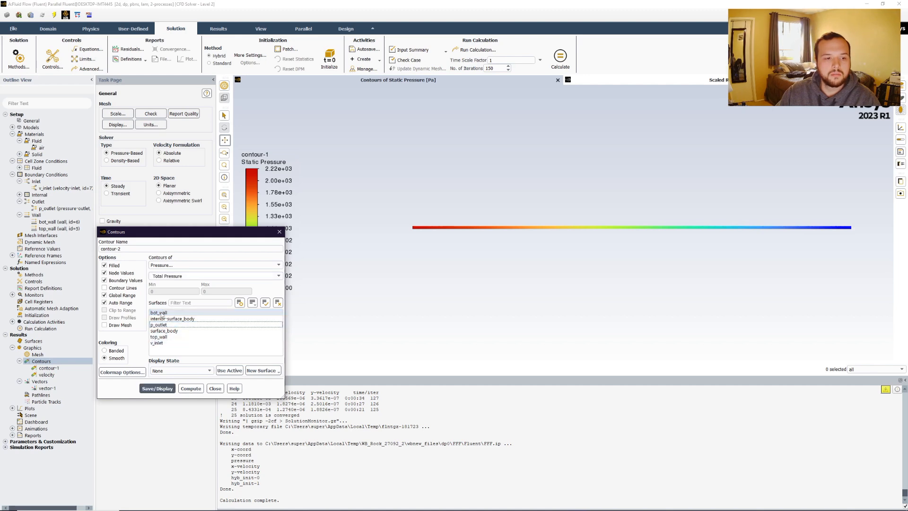
left_click(156, 389)
left_click(215, 389)
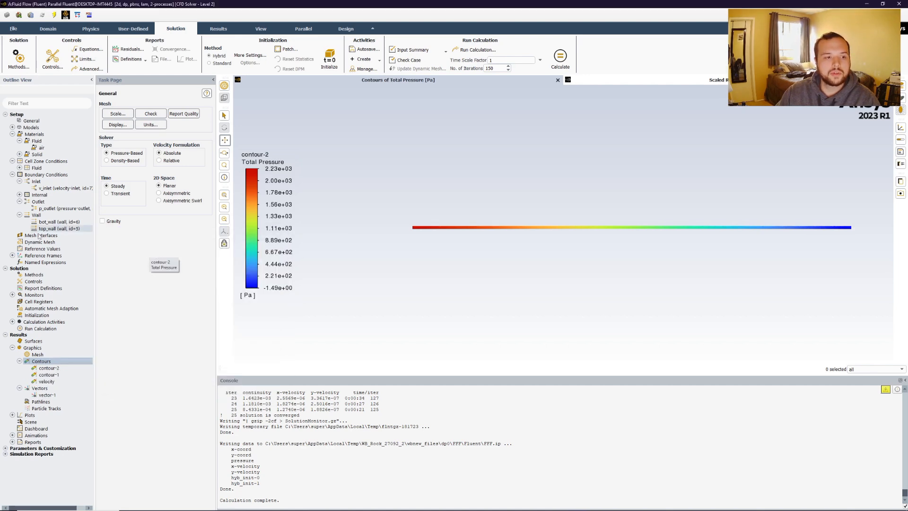
- Create a dynamic pressure contour, deselect bot_wall, p_outlet, top_wall and v_inlet, and save and display it on the channel
right_click(30, 362)
left_click(48, 368)
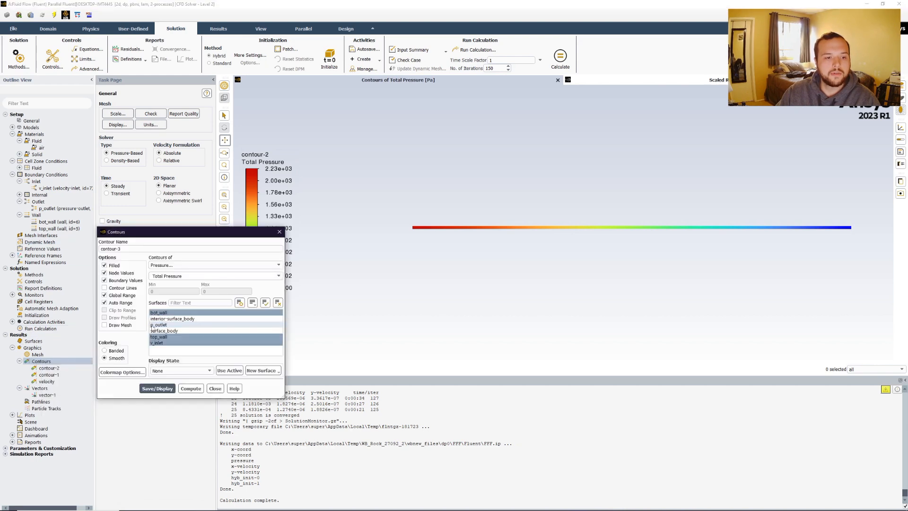
left_click(183, 275)
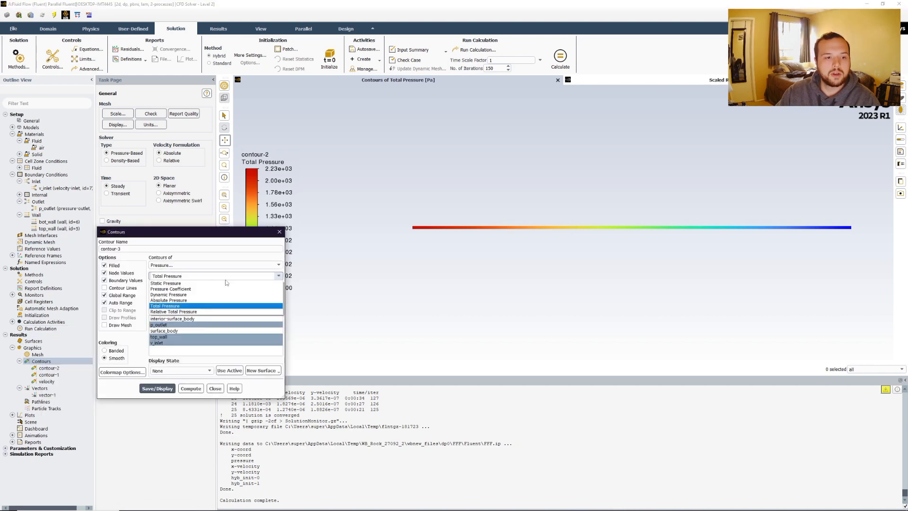
left_click(170, 296)
left_click(161, 381)
left_click(158, 313)
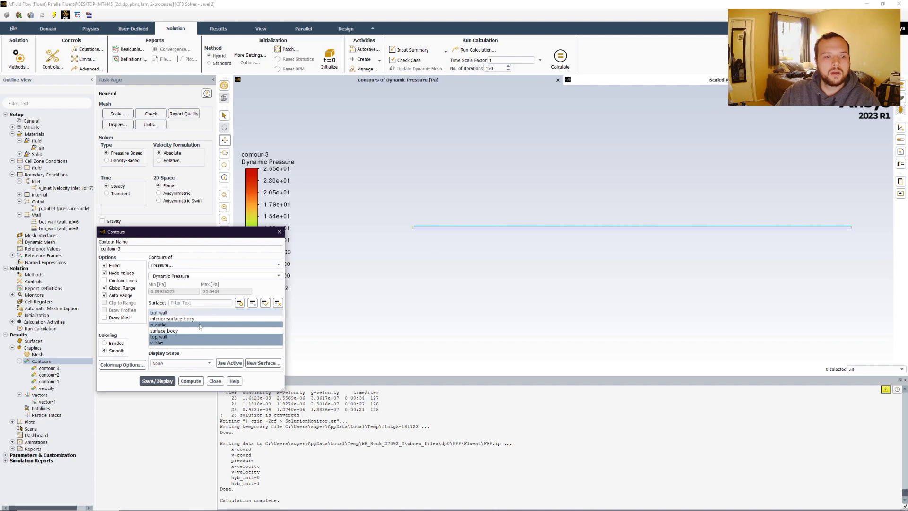
left_click(159, 324)
left_click(163, 337)
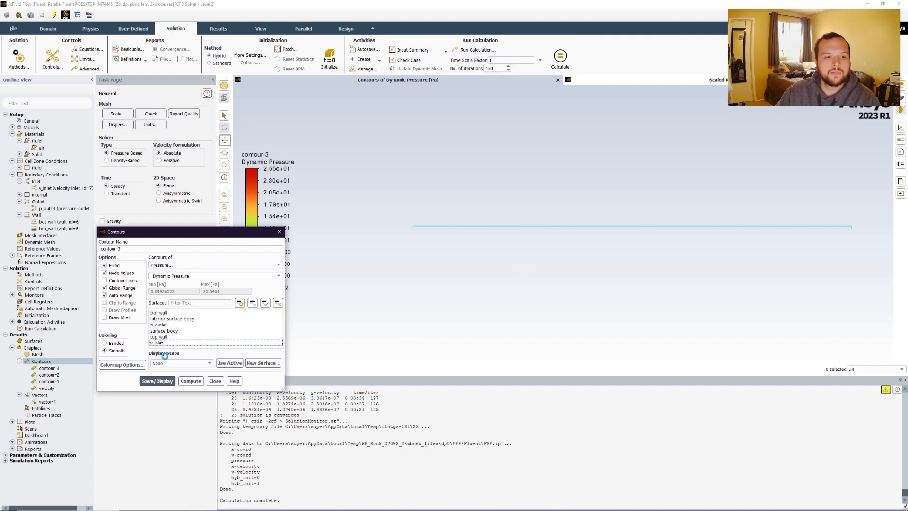
left_click(158, 381)
left_click(214, 381)
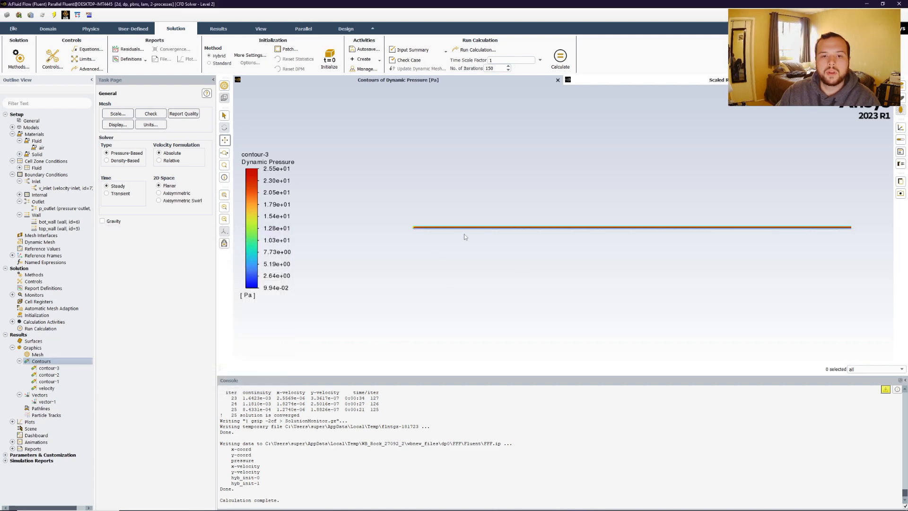
- Examine the dynamic pressure contour near the inlet and walls and along the channel
scroll(371, 220, "up", 5)
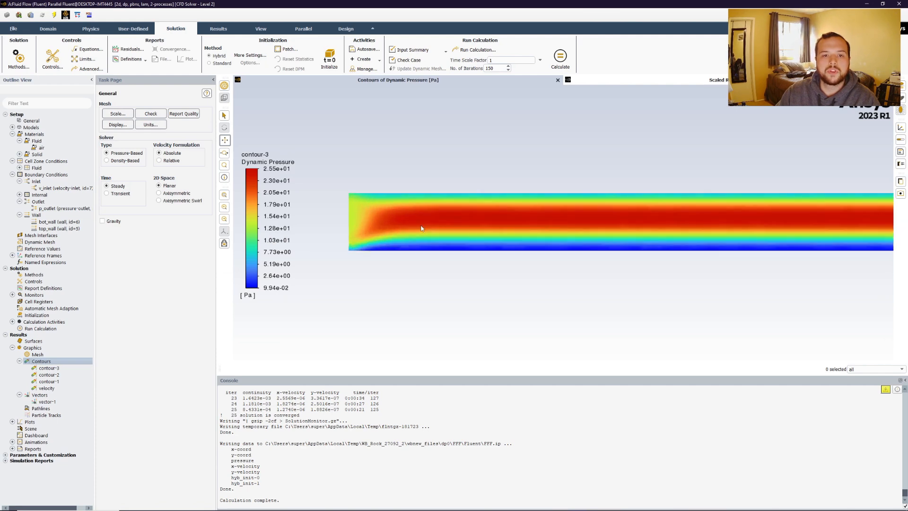
scroll(422, 228, "up", 1)
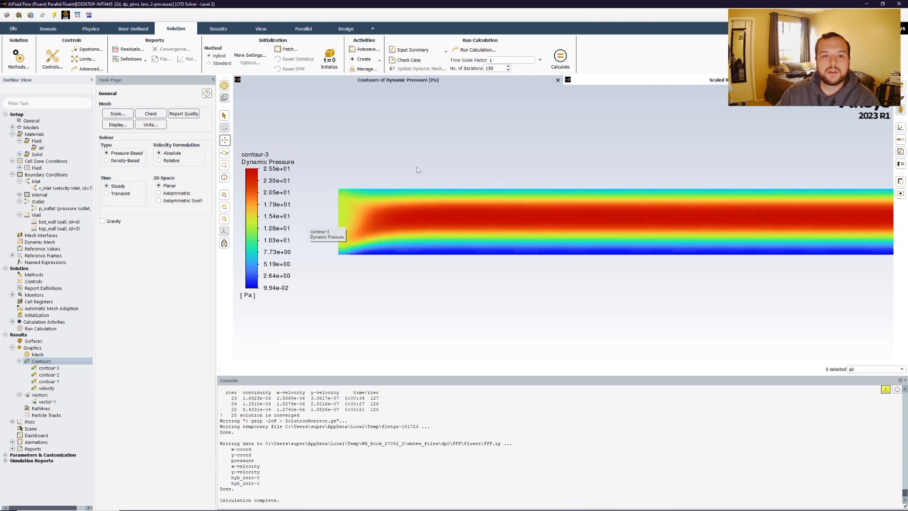
left_click(371, 143)
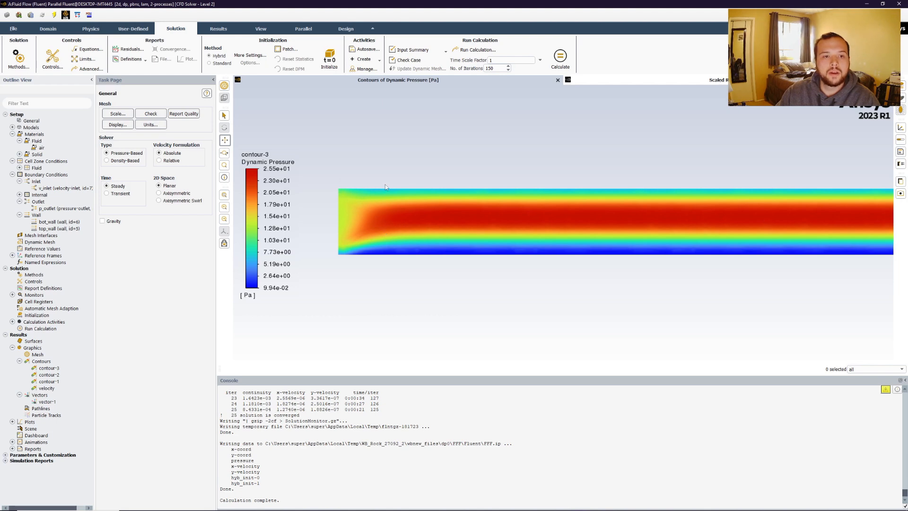
scroll(425, 192, "down", 6)
scroll(383, 219, "down", 4)
left_click_drag(422, 202, 400, 226)
scroll(367, 214, "down", 3)
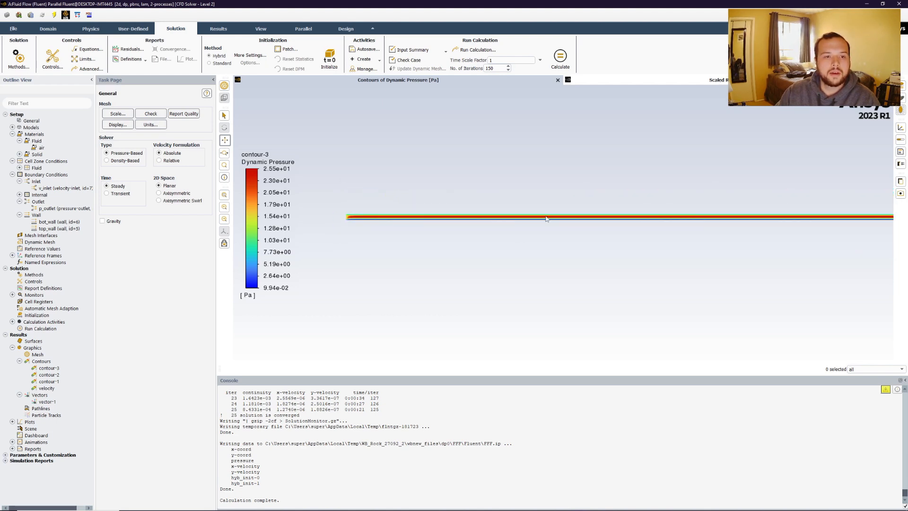
left_click_drag(545, 216, 503, 212)
scroll(471, 219, "down", 2)
left_click_drag(590, 210, 565, 213)
scroll(493, 180, "down", 1)
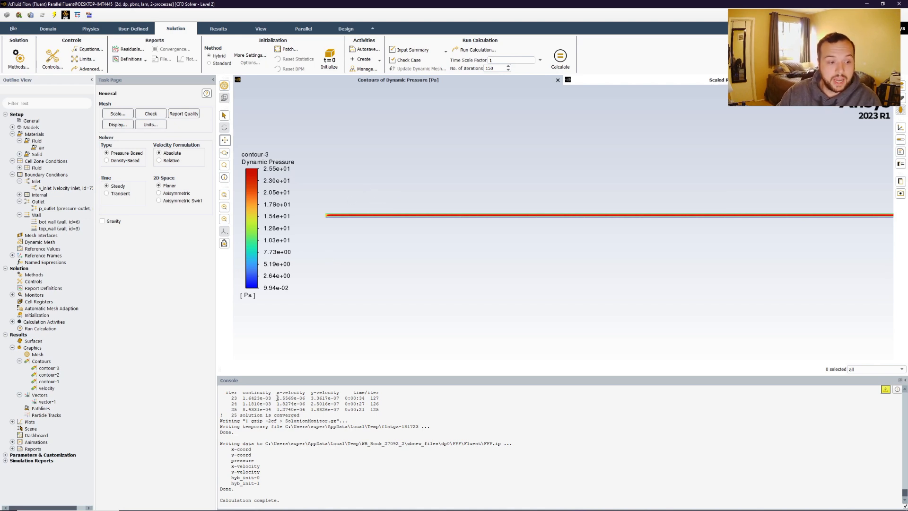
- Switch to Workbench, open the Fluent system's Results in CFD-Post, and orient the view square to the XY plane
mouse_move(457, 507)
left_click(543, 506)
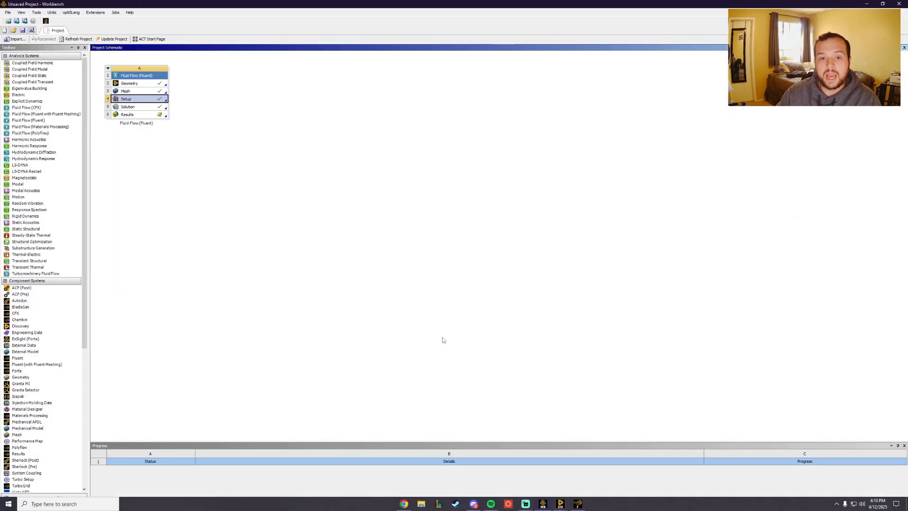
right_click(141, 114)
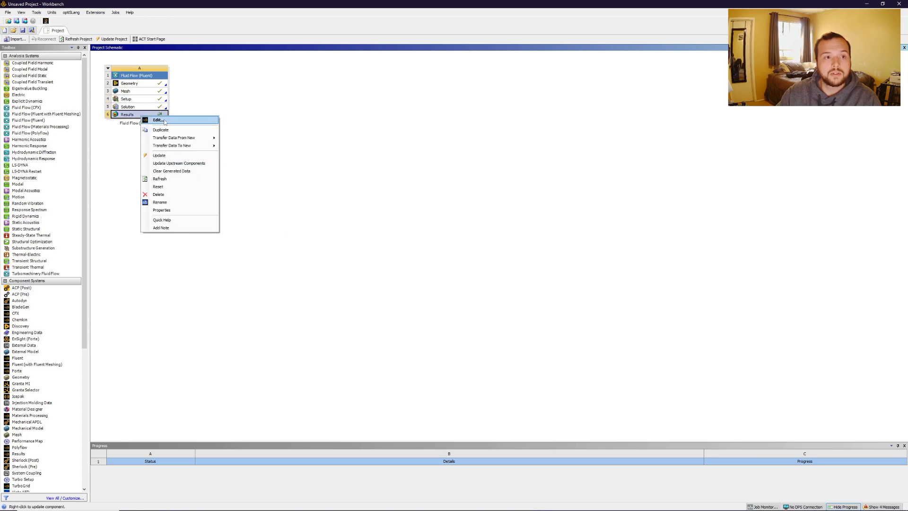
left_click(156, 121)
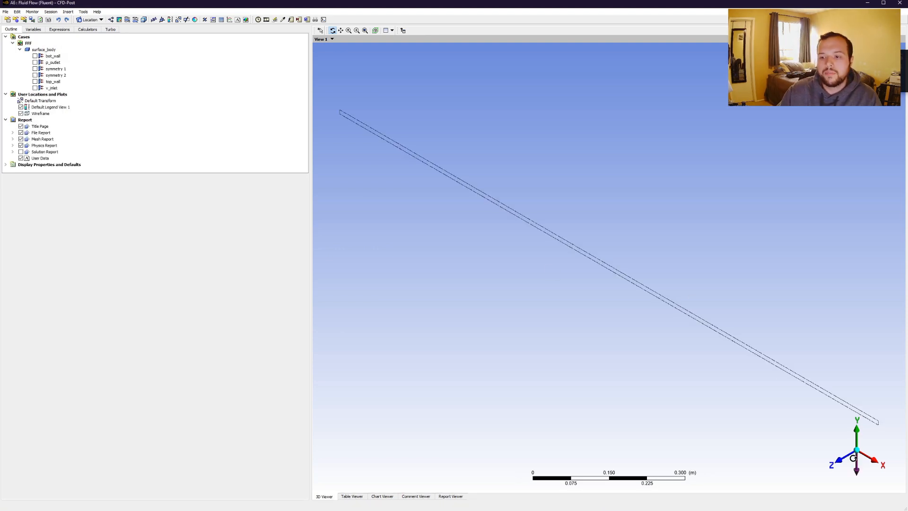
left_click(839, 462)
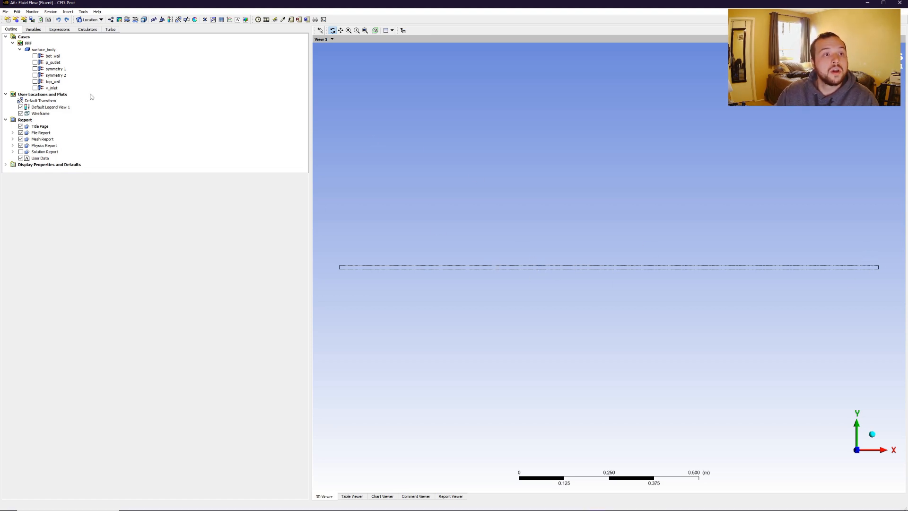
- Insert a line location named midline
left_click(99, 21)
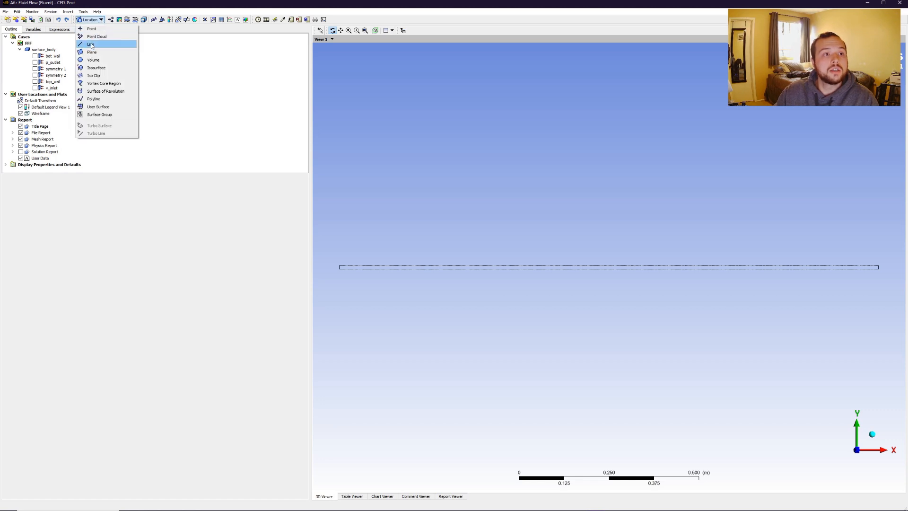
left_click(108, 52)
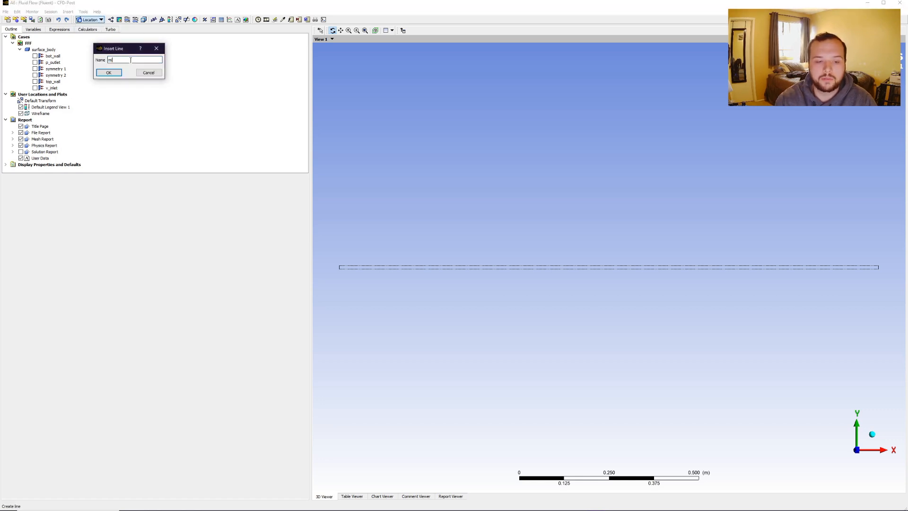
left_click(108, 73)
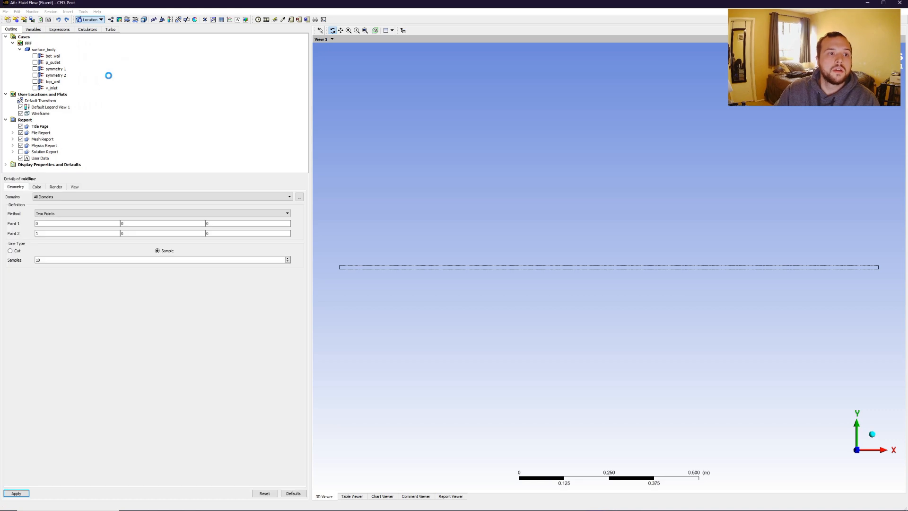
- Define midline with Point 1 at 0.75, 0, 0, Point 2 at 075, 0.01, 0 and 100 samples, and apply it
left_click(56, 224)
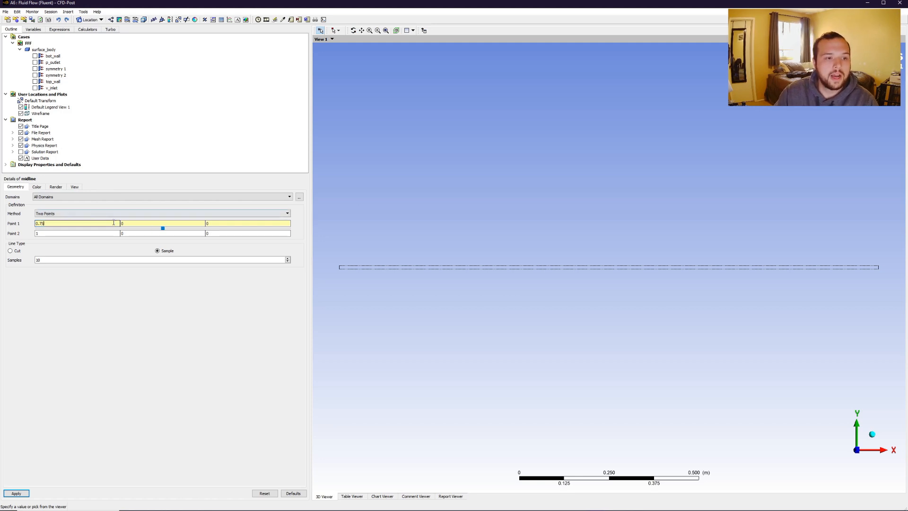
key("Tab")
key("Tab")
key("Tab")
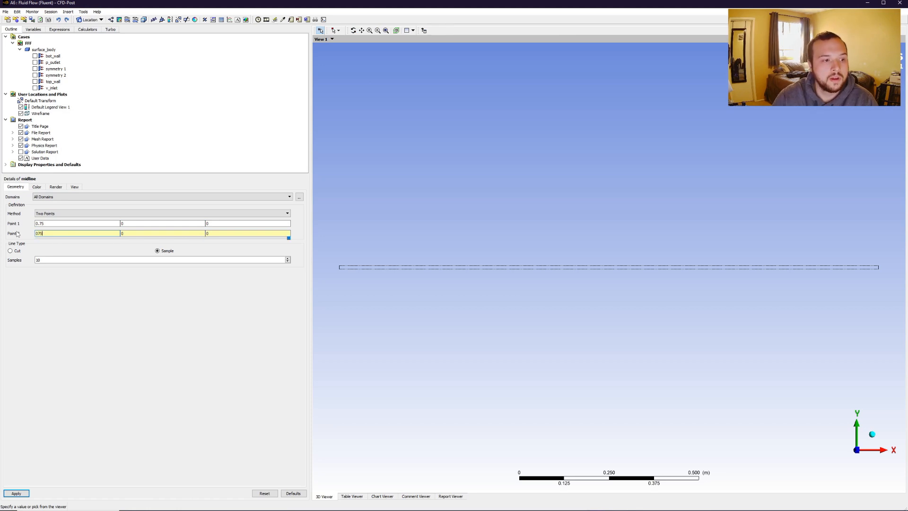
key("Tab")
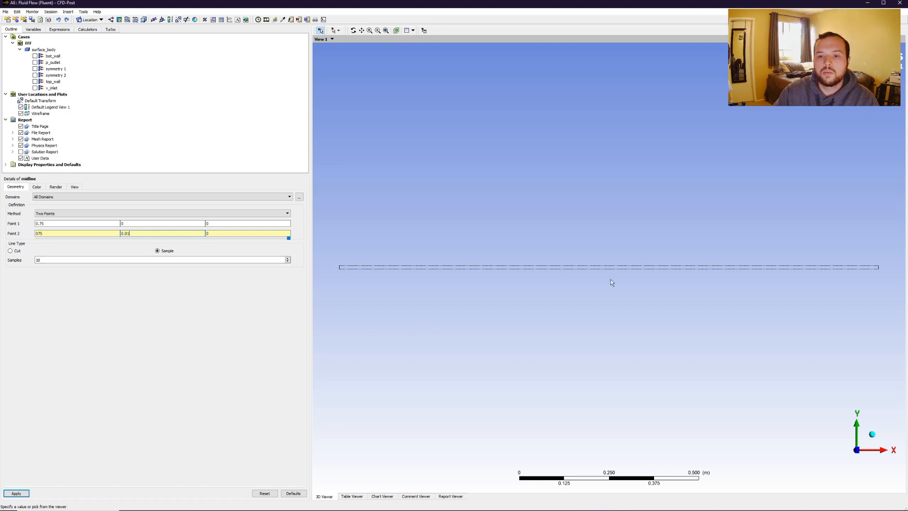
left_click(56, 260)
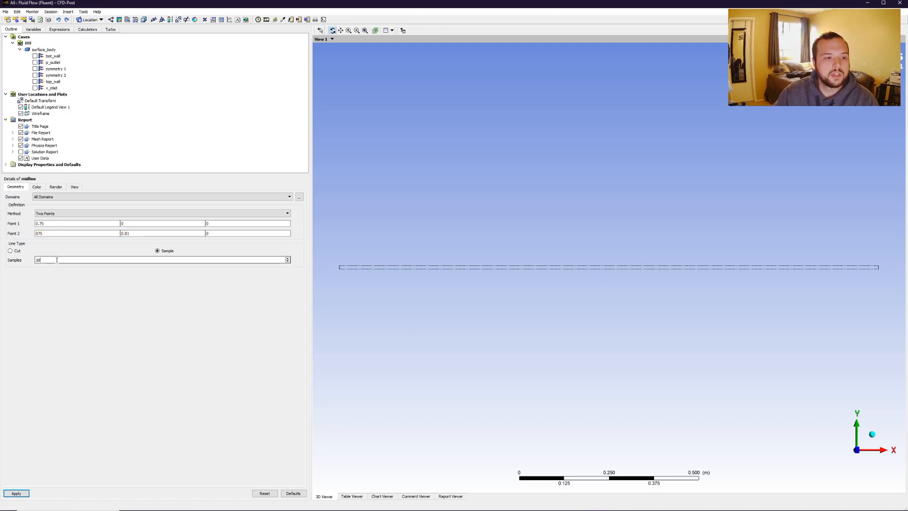
type("0")
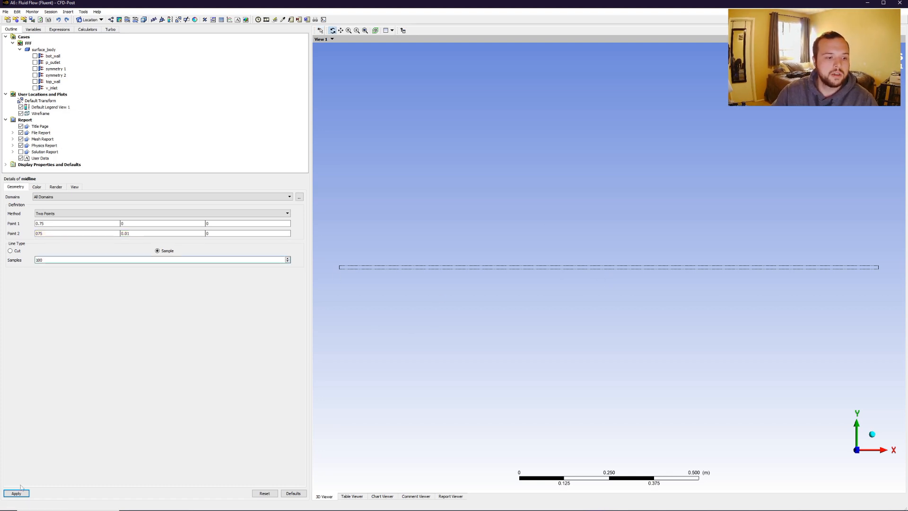
left_click(16, 493)
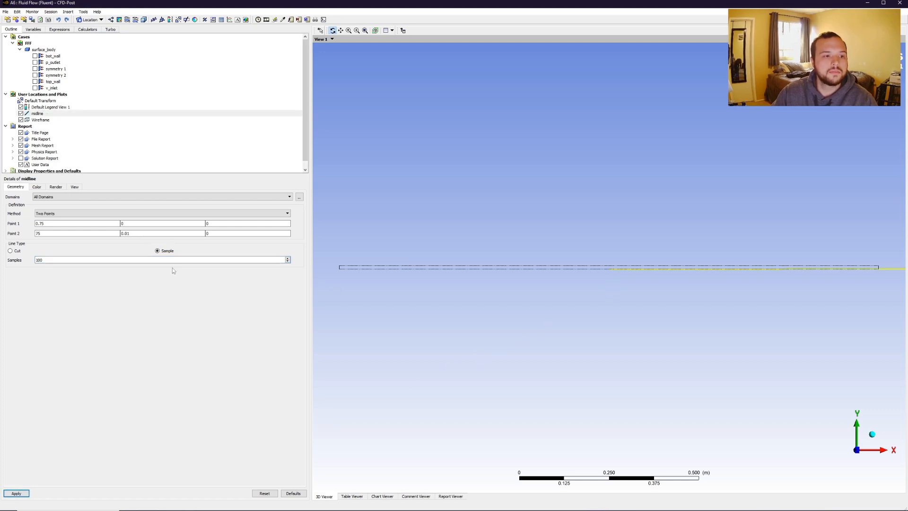
- Correct the X coordinate of midline's Point 2 to 0.75, apply it, and check the line's placement in the channel
left_click(135, 234)
left_click(140, 233)
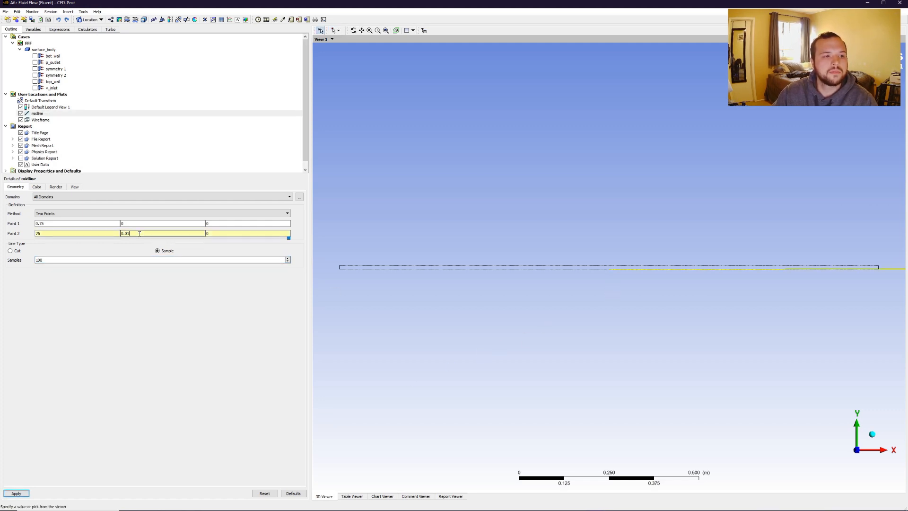
scroll(564, 277, "down", 2)
scroll(565, 276, "up", 1)
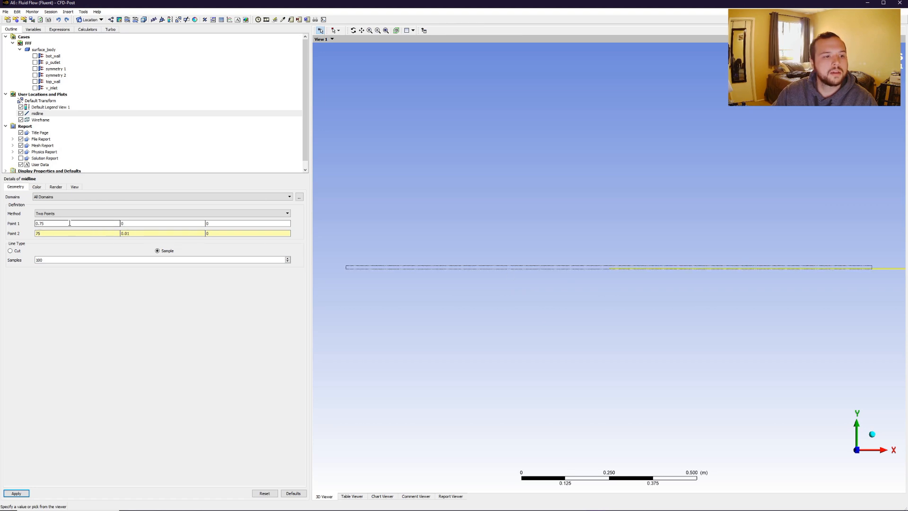
left_click(37, 233)
type("0.")
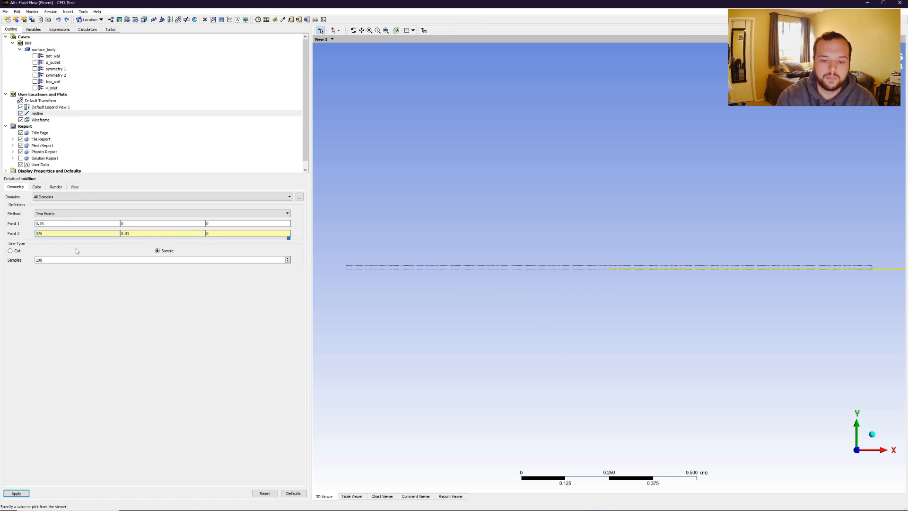
left_click(17, 493)
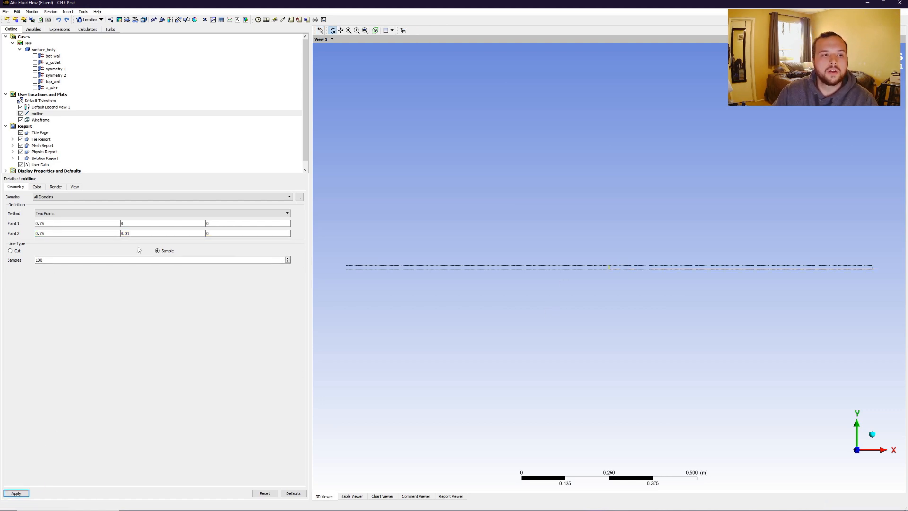
scroll(609, 270, "up", 3)
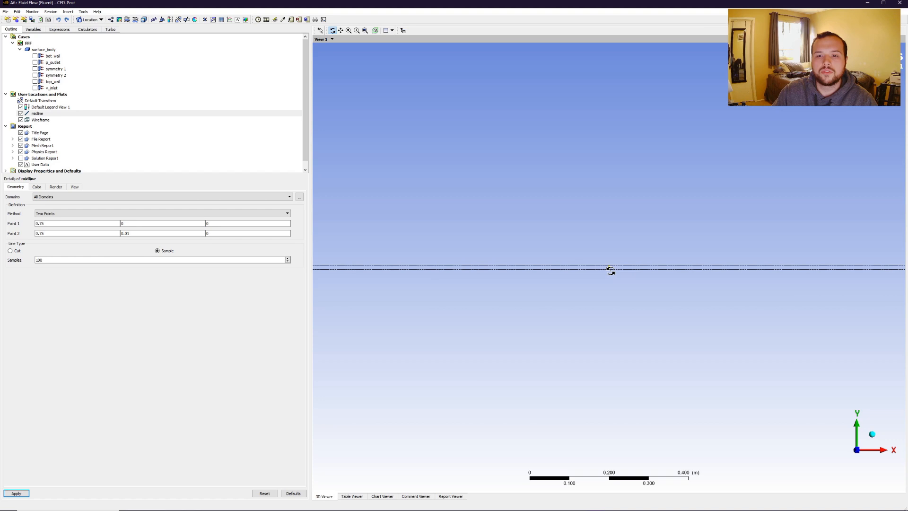
scroll(610, 270, "down", 3)
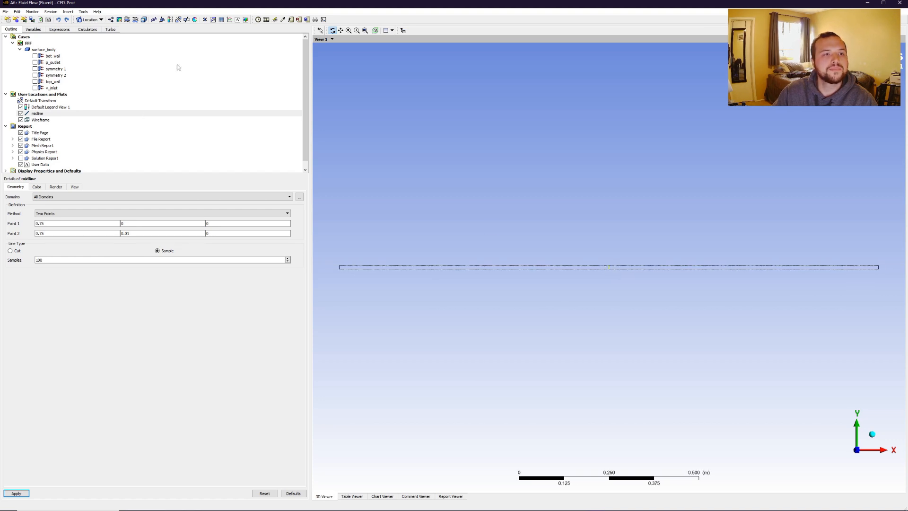
- Insert a second line location named endline
left_click(94, 21)
left_click(94, 45)
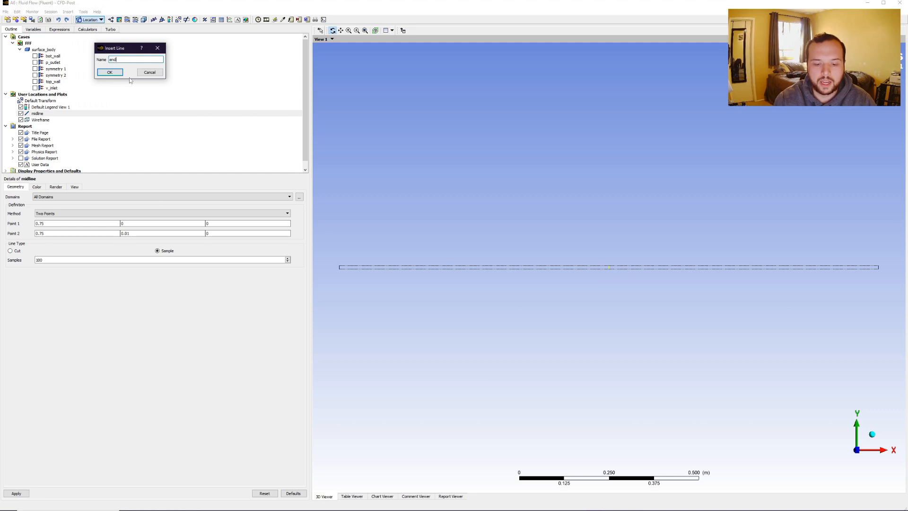
left_click(118, 71)
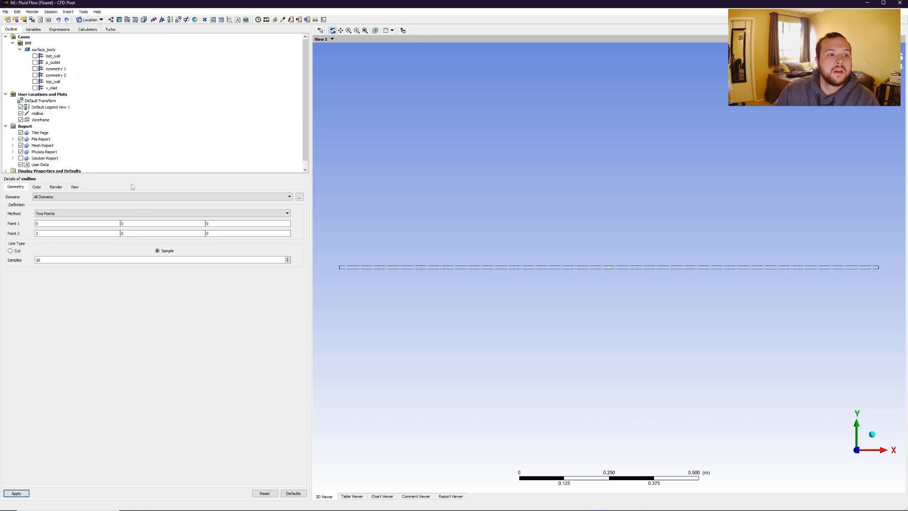
- Define endline from 1.48, 0, 0 to 1.48, 0.01, 0 with 100 samples and apply it
left_click_drag(61, 223, 16, 223)
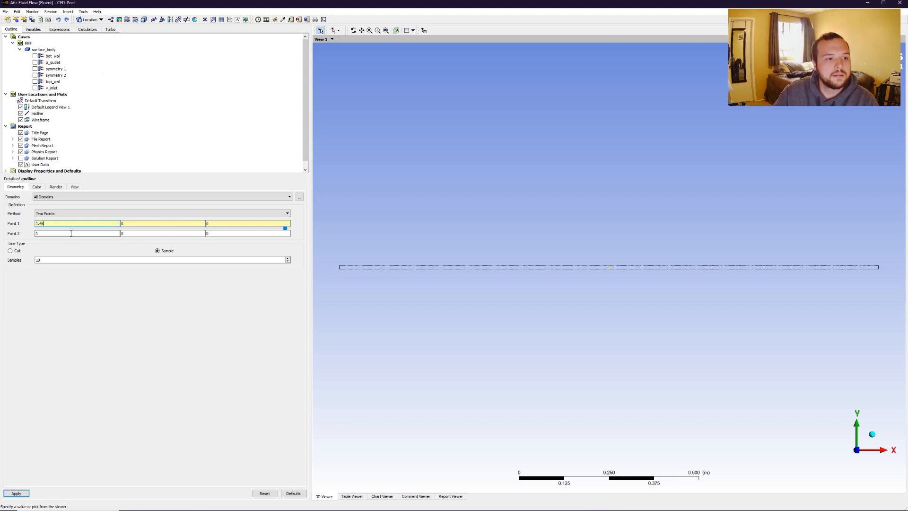
left_click(112, 233)
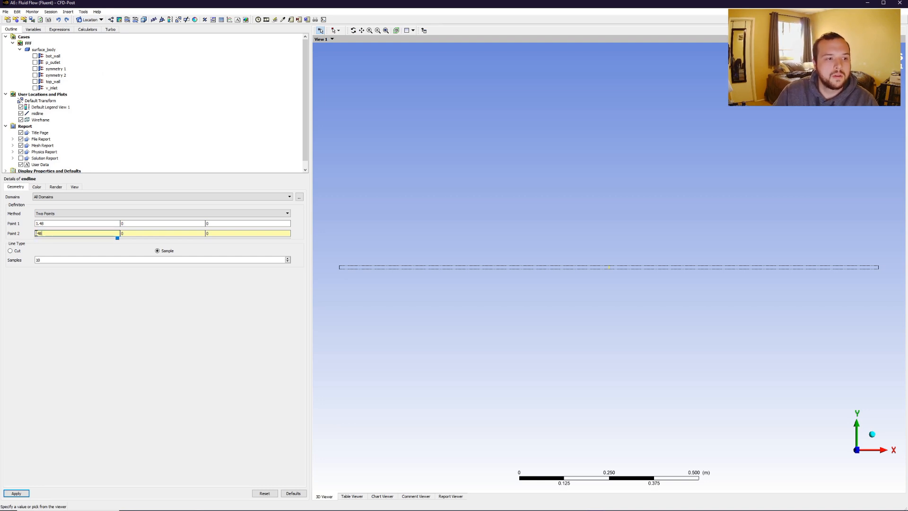
left_click(136, 234)
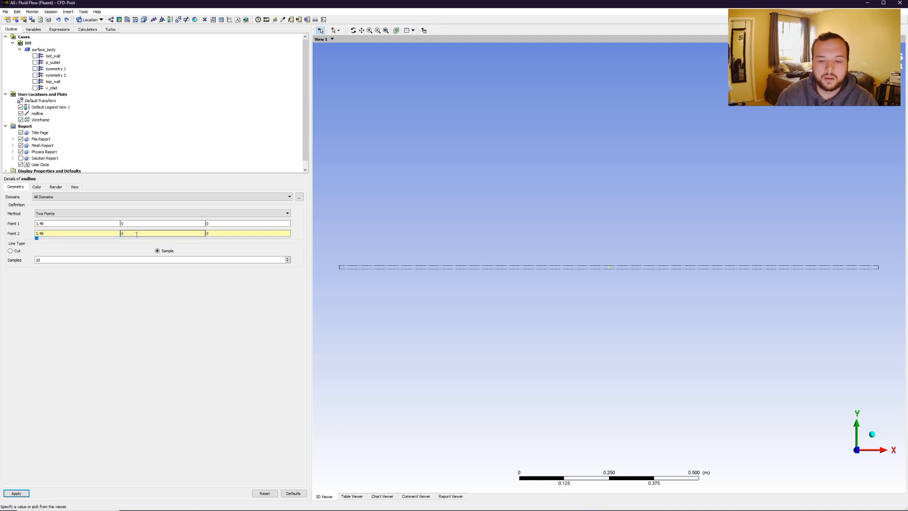
left_click(60, 259)
type("0")
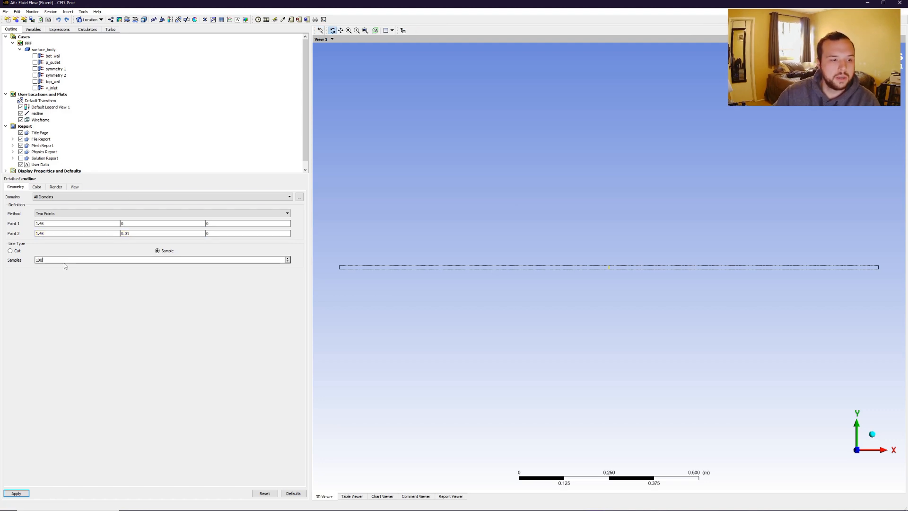
left_click(16, 493)
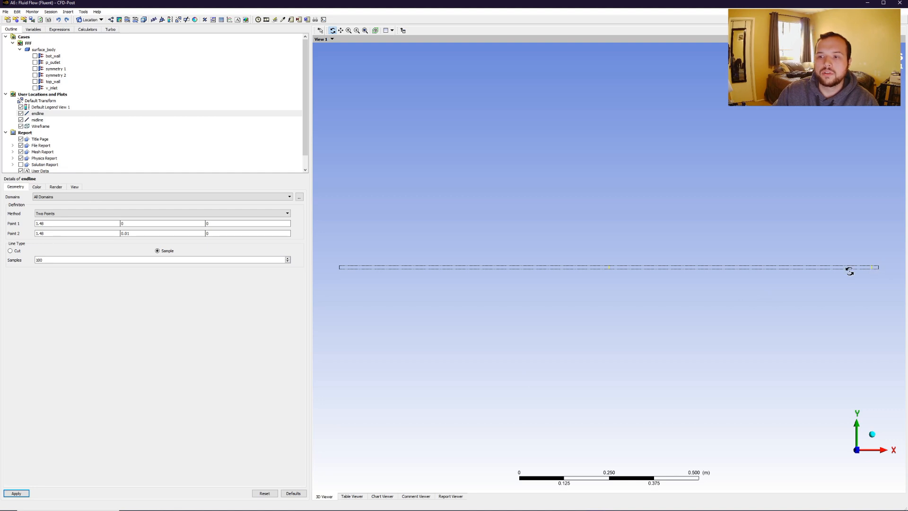
- Move endline closer to the outlet by setting the X coordinate of both points to 1.49, and apply the change
left_click(45, 223)
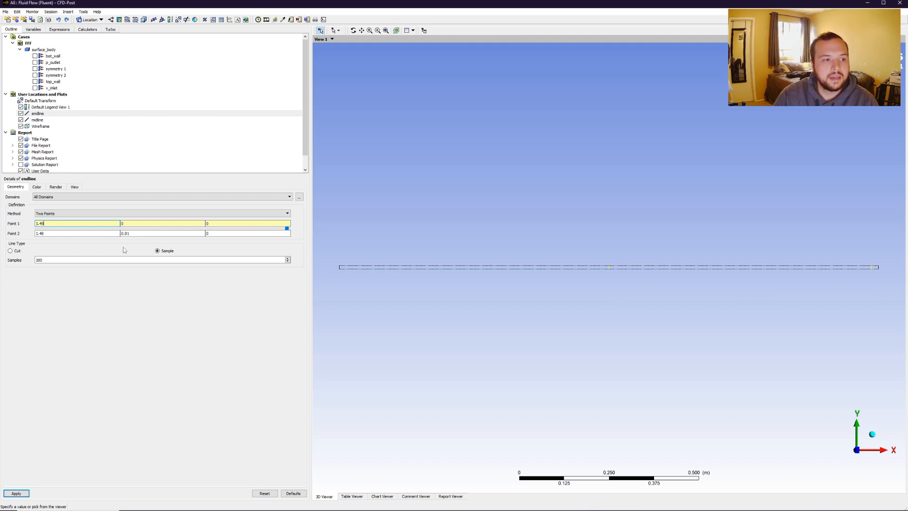
left_click(57, 233)
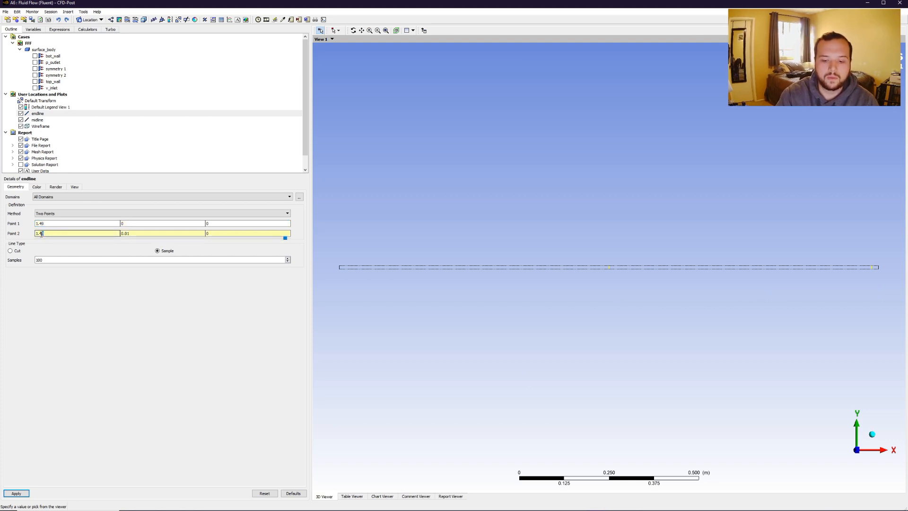
type("9")
left_click(17, 493)
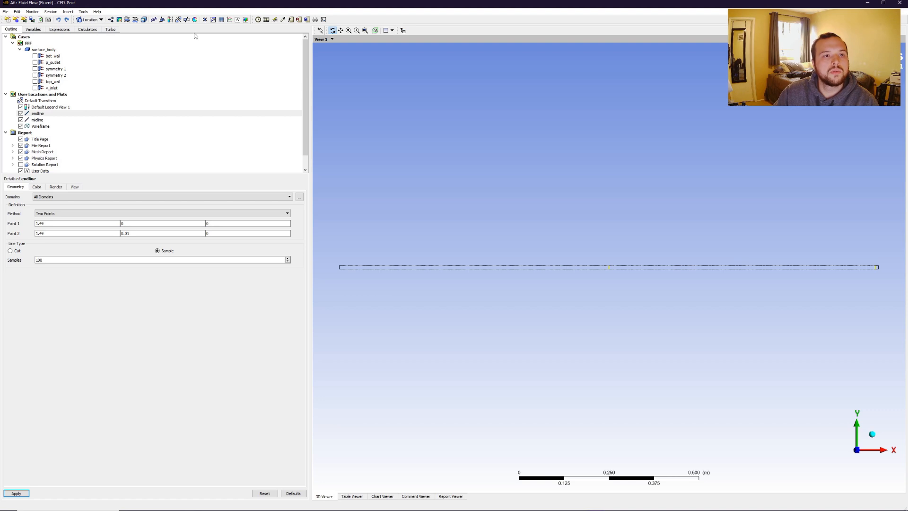
- Insert a chart named Velocity Profiles and replace its default title with a matching one
left_click(230, 20)
type("Velocity Profiles")
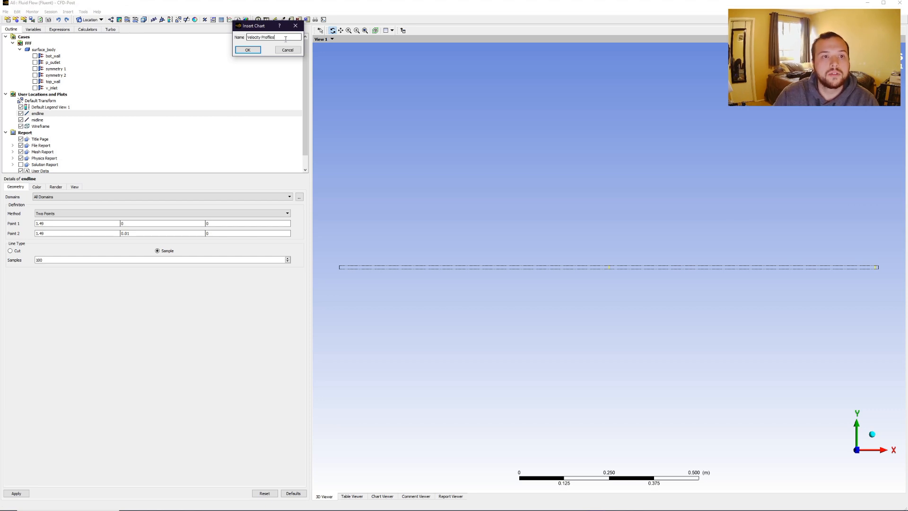
key("Return")
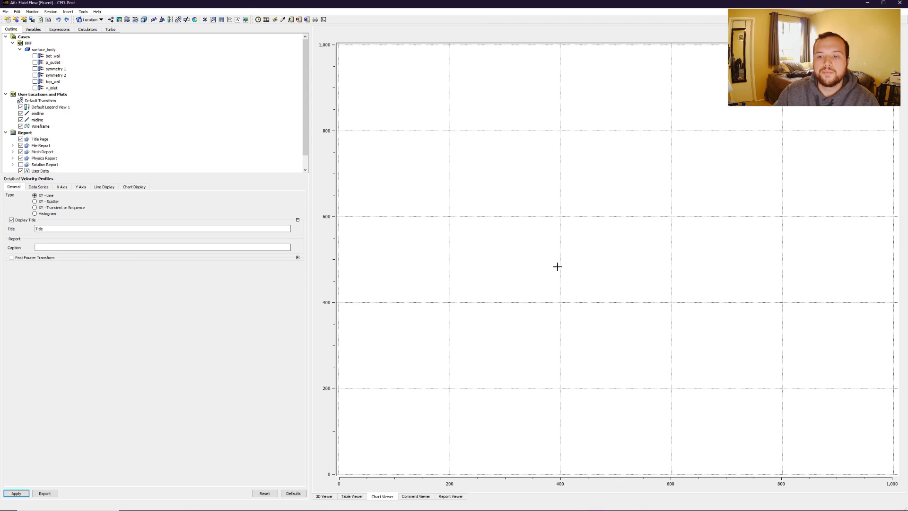
double_click(55, 227)
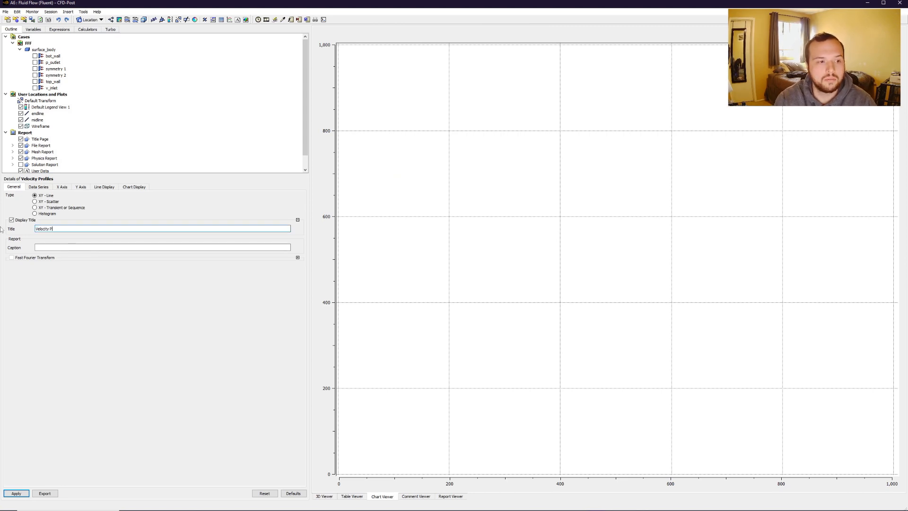
- Name the first data series of the Velocity Profiles chart Mid and use midline as its location
left_click(41, 187)
left_click_drag(62, 271, 1, 268)
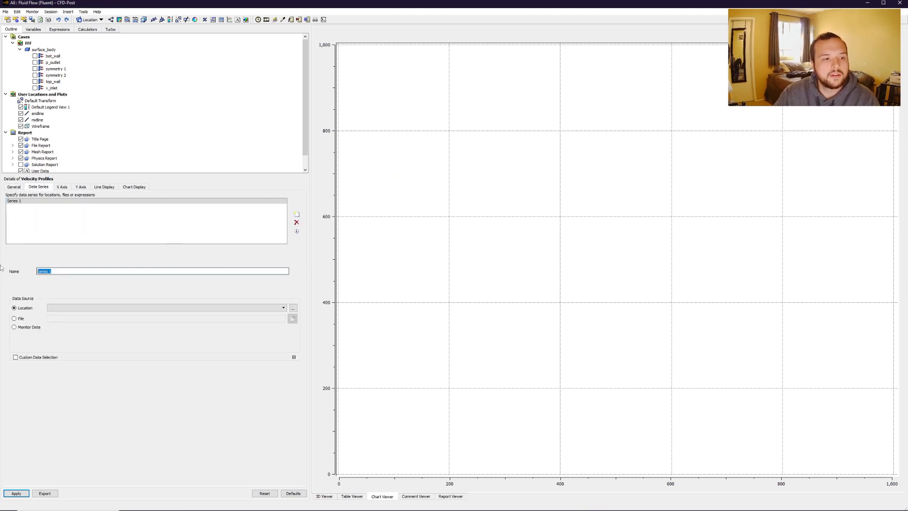
type("Mid")
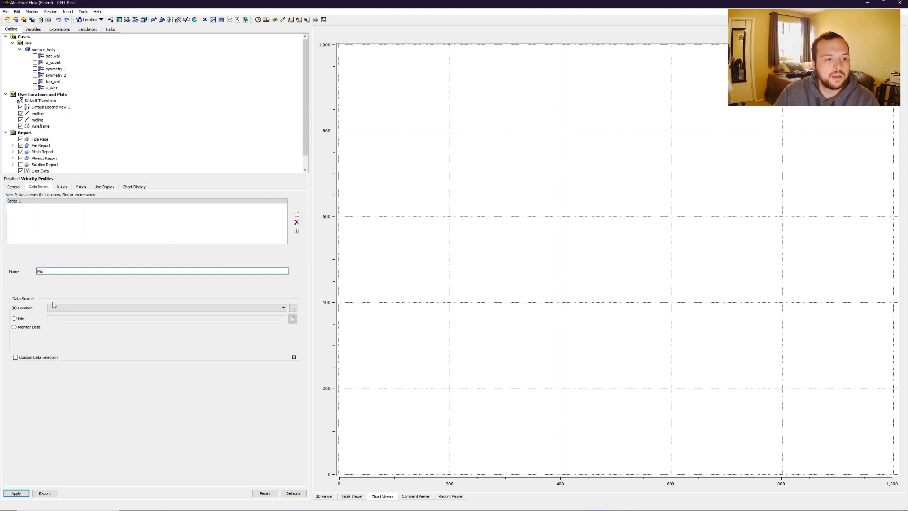
left_click(59, 308)
left_click(60, 319)
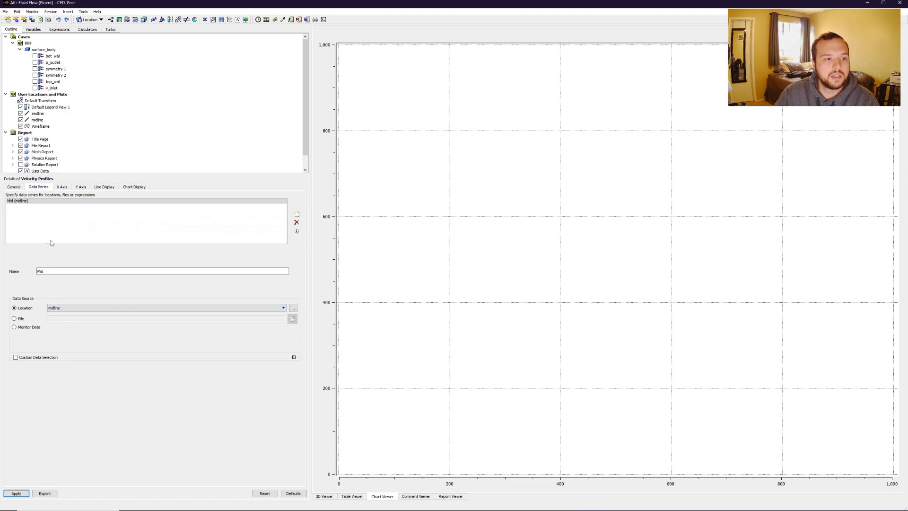
- Add a second data series named endline with endline as its location, and apply the chart
left_click(296, 215)
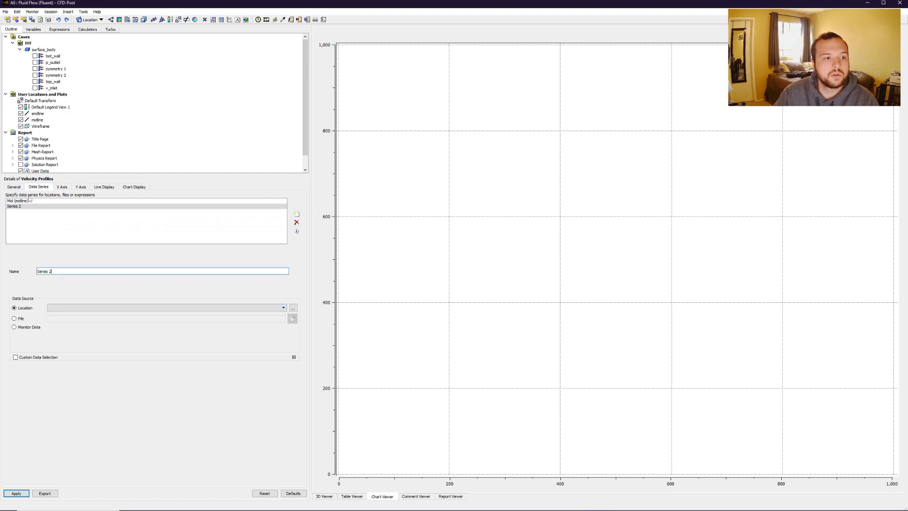
triple_click(61, 270)
type("E")
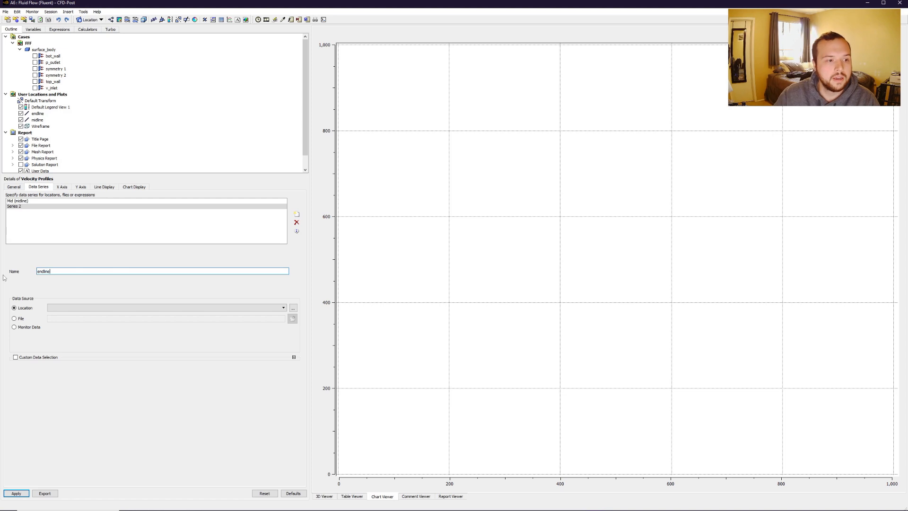
left_click(81, 307)
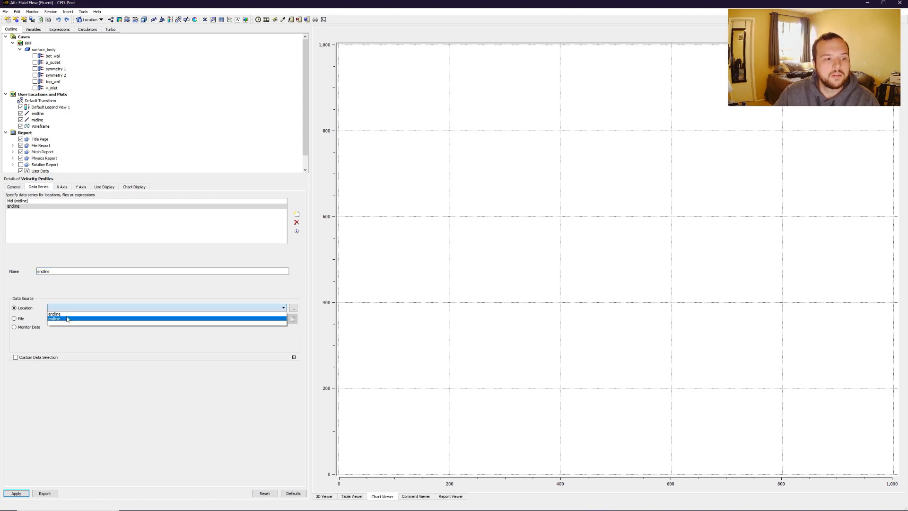
left_click(70, 319)
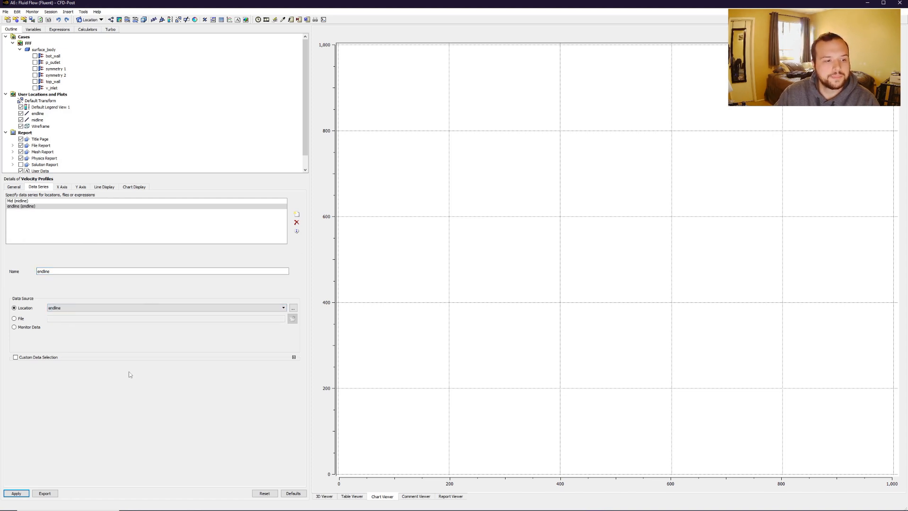
left_click(21, 492)
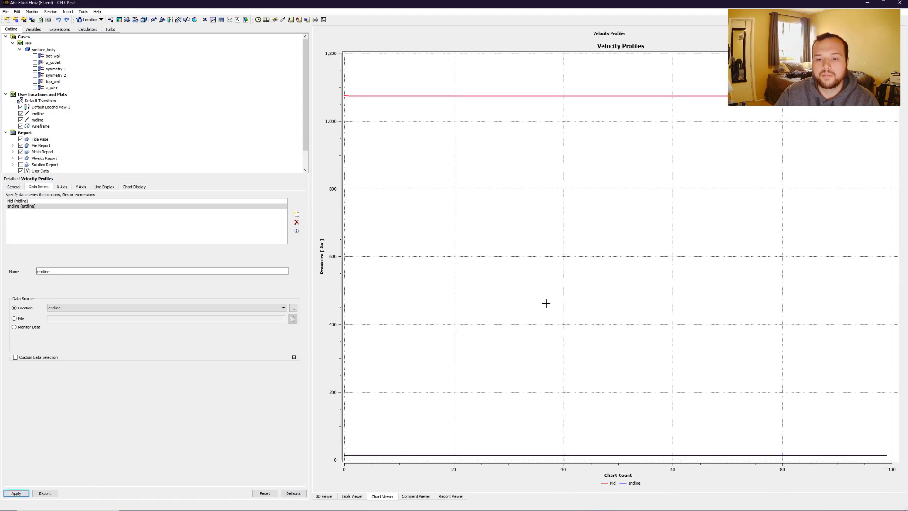
- Set the chart's Y axis variable to Velocity u and apply the change
left_click(14, 187)
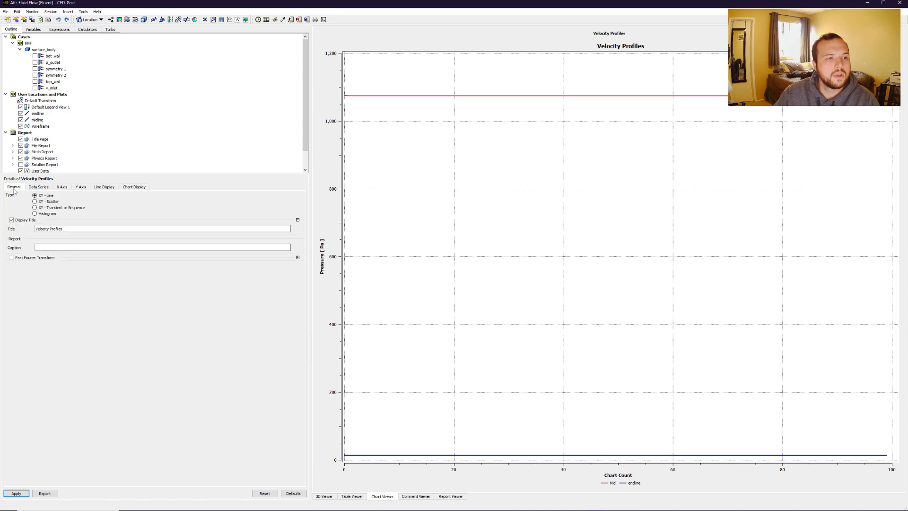
left_click(65, 188)
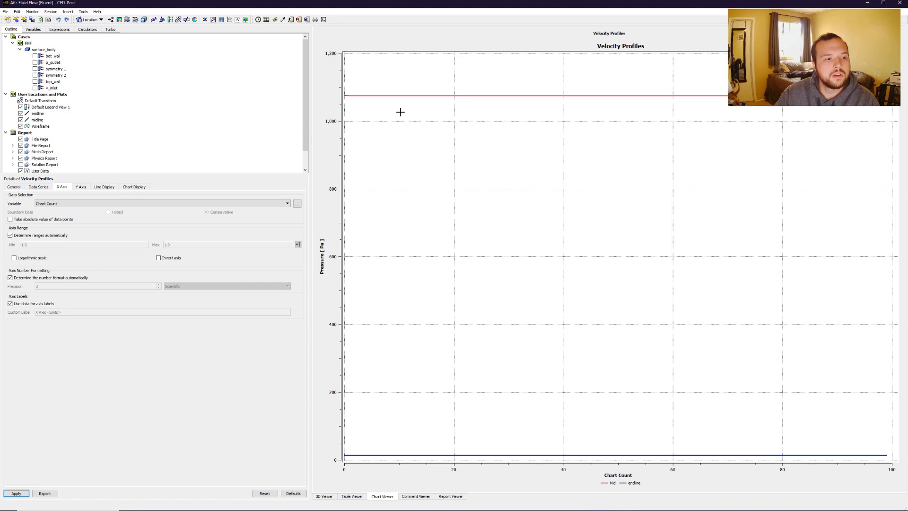
left_click(41, 189)
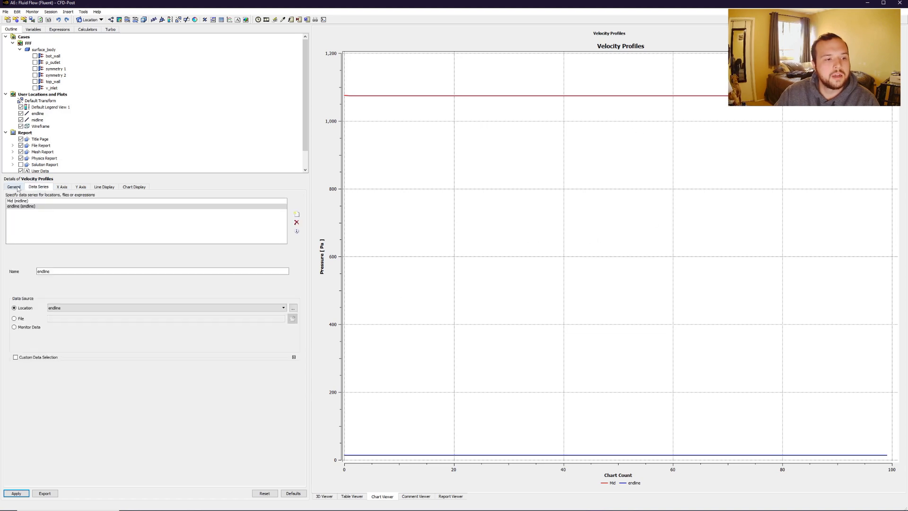
left_click(16, 188)
left_click(78, 188)
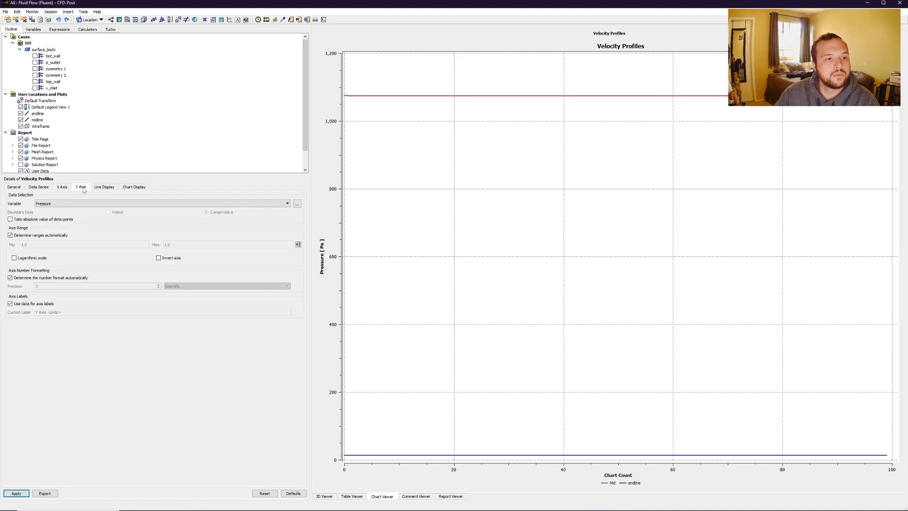
left_click(62, 203)
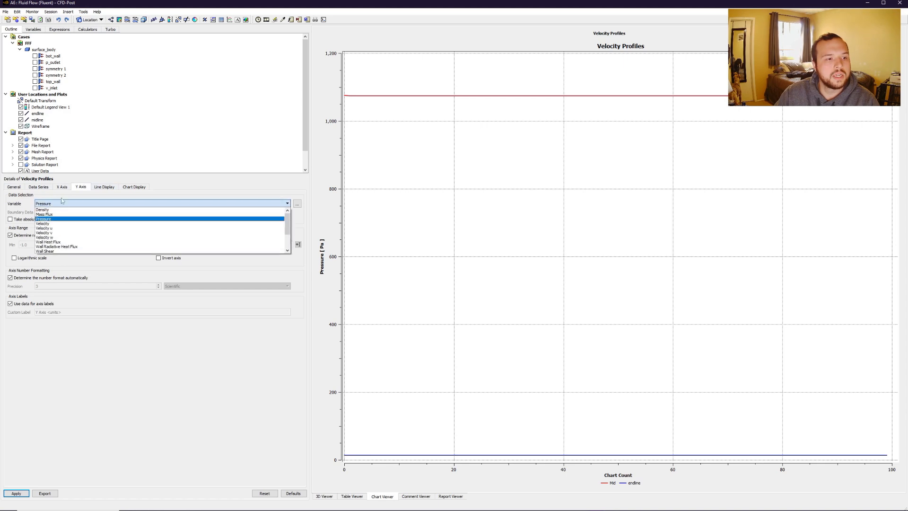
left_click(54, 230)
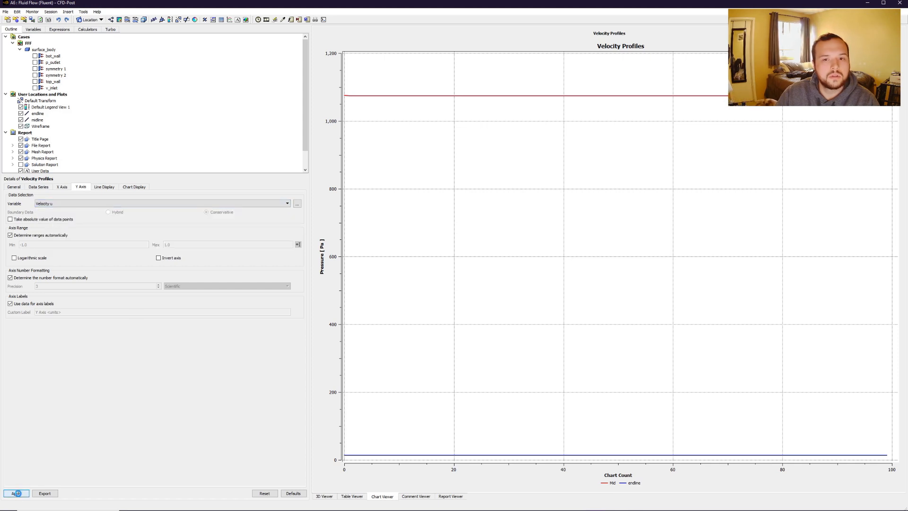
left_click(16, 493)
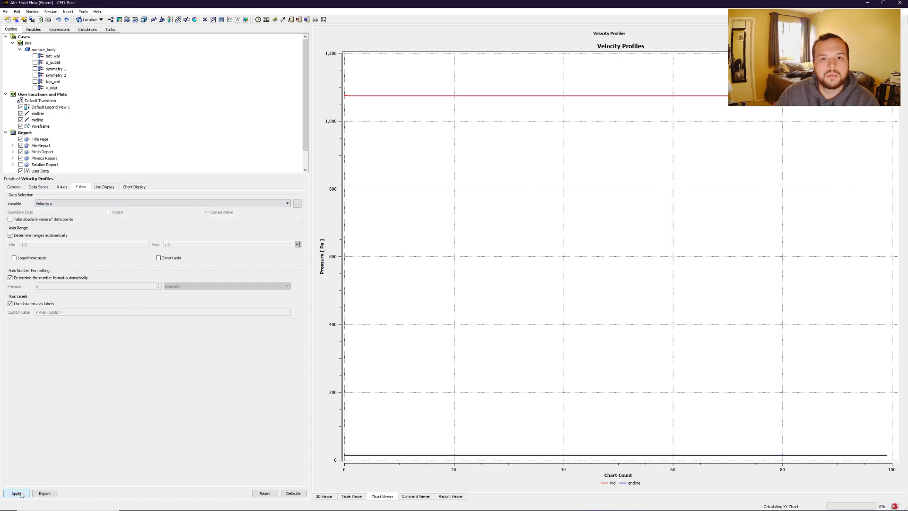
- Set the chart's X axis variable to Velocity u
left_click(62, 187)
left_click(63, 204)
left_click(54, 235)
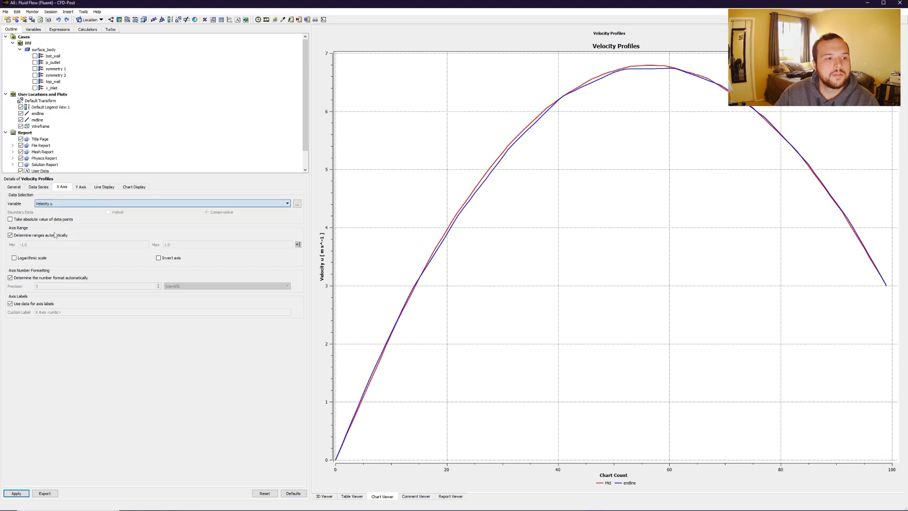
- Try the X coordinate as the chart's Y axis variable and apply it
left_click(80, 187)
left_click(81, 203)
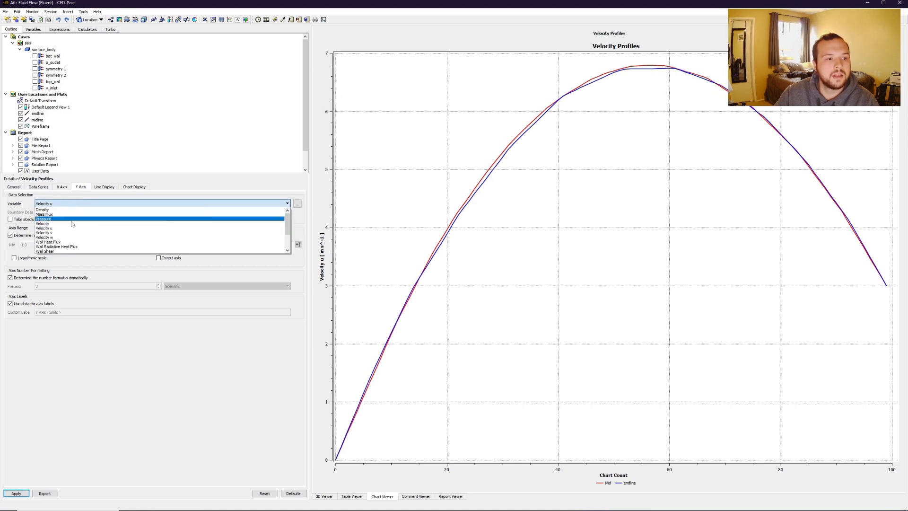
scroll(72, 223, "down", 2)
left_click(45, 242)
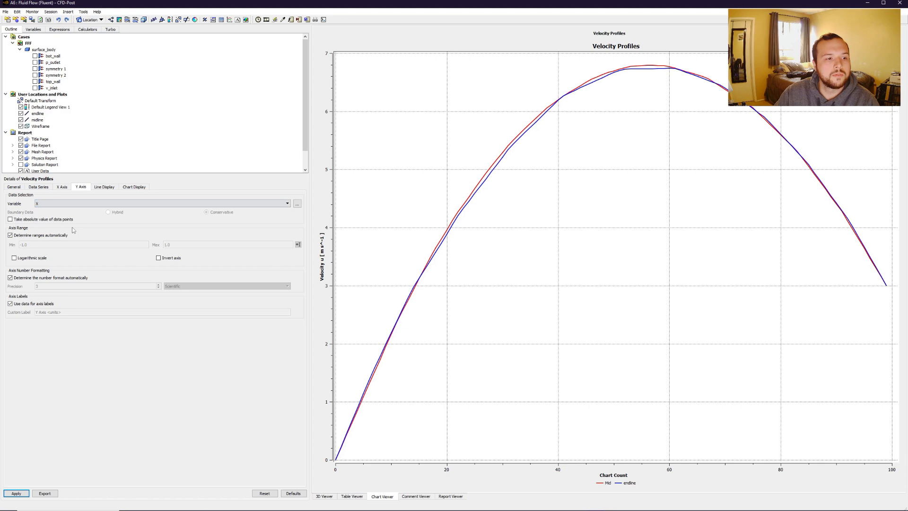
left_click(16, 493)
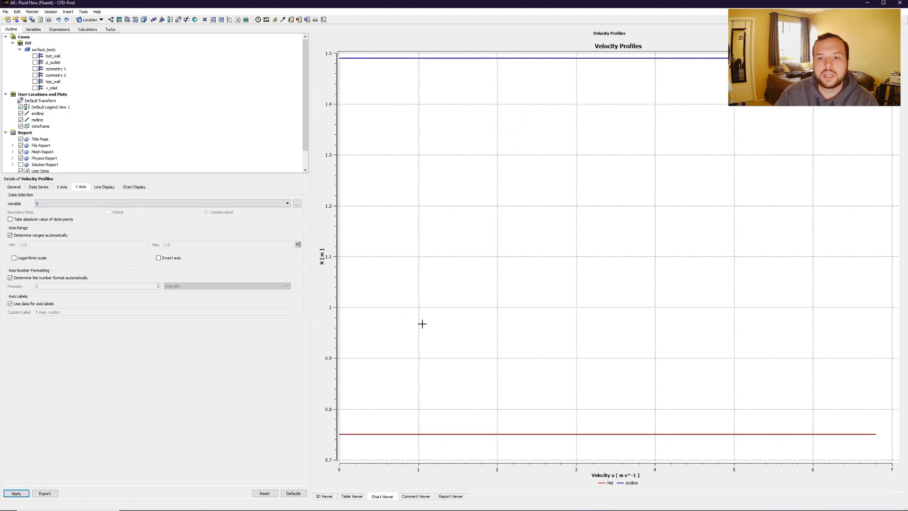
- Set the chart's Y axis variable to the Y coordinate and apply it
left_click(86, 204)
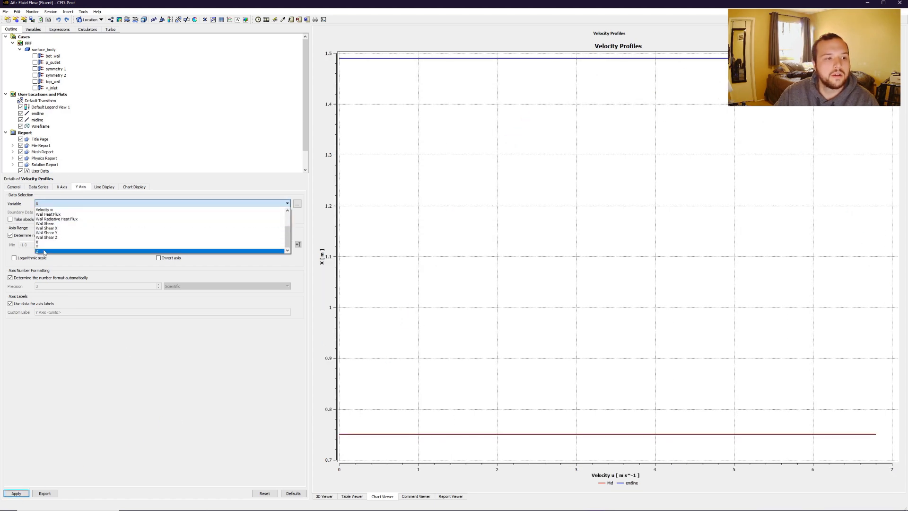
left_click(46, 249)
left_click(19, 493)
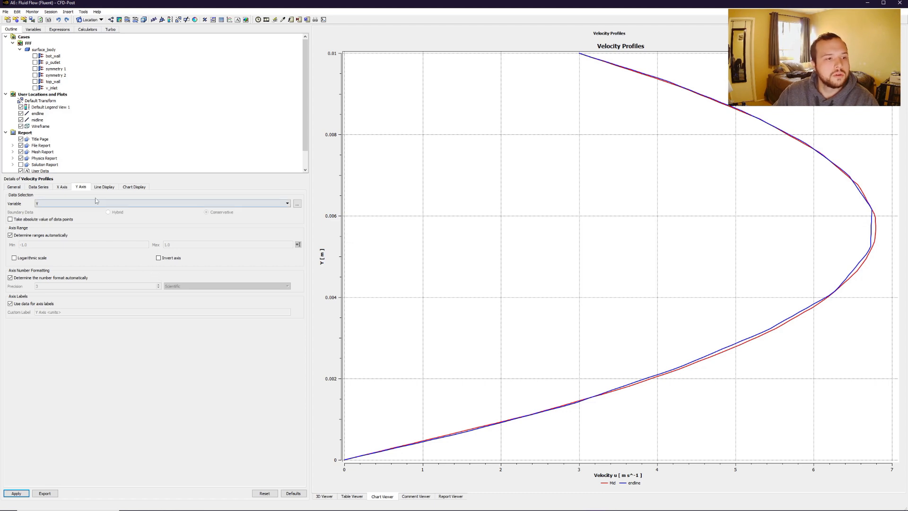
left_click(17, 493)
left_click(14, 187)
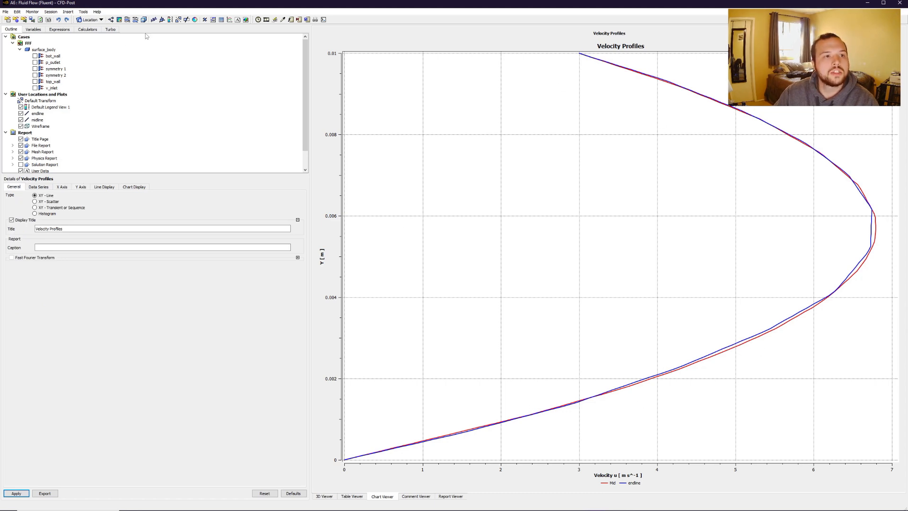
- Insert a third line location named Developing
left_click(92, 21)
left_click(97, 44)
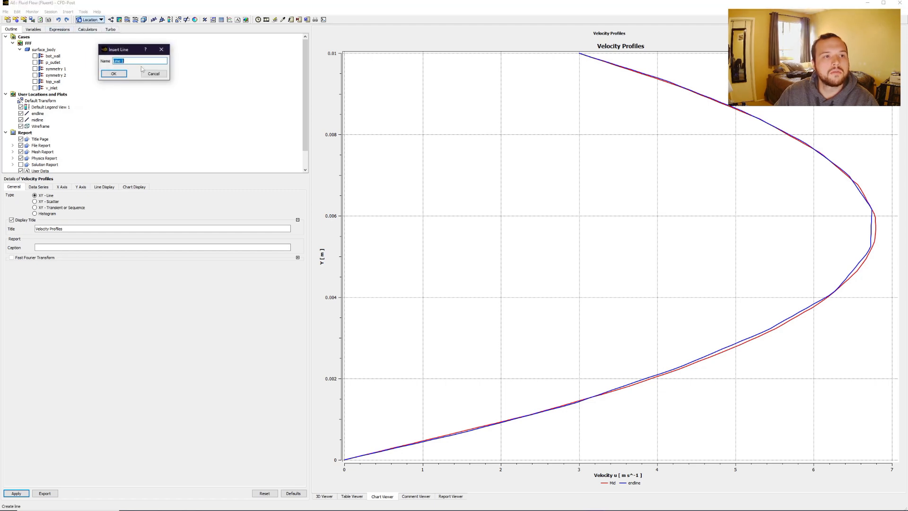
type("Developing")
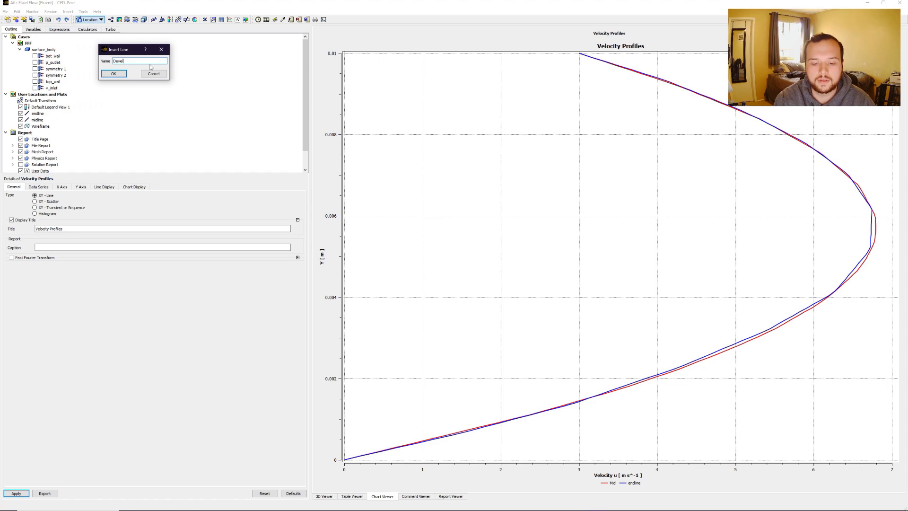
left_click(115, 75)
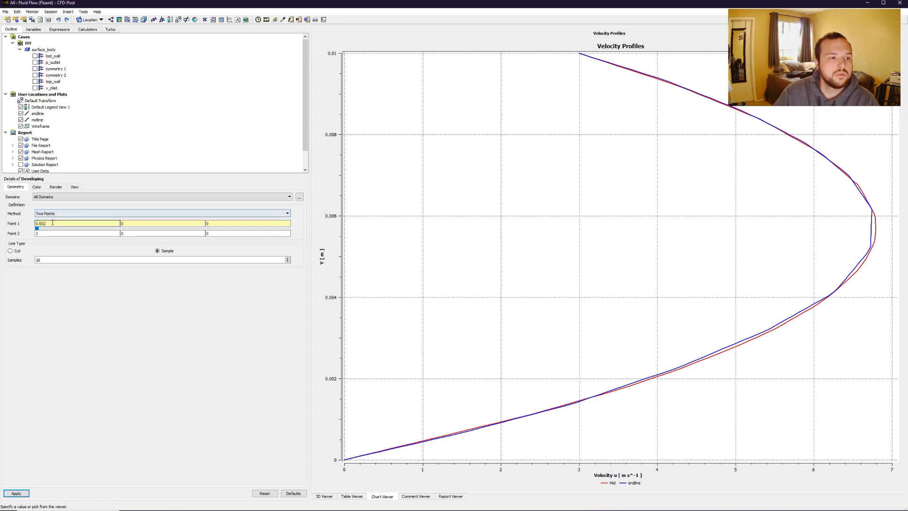
- Define the Developing line from 0.002, 0, 0 to 0.002, 0.01, 0 with 100 samples and apply it
left_click(17, 234)
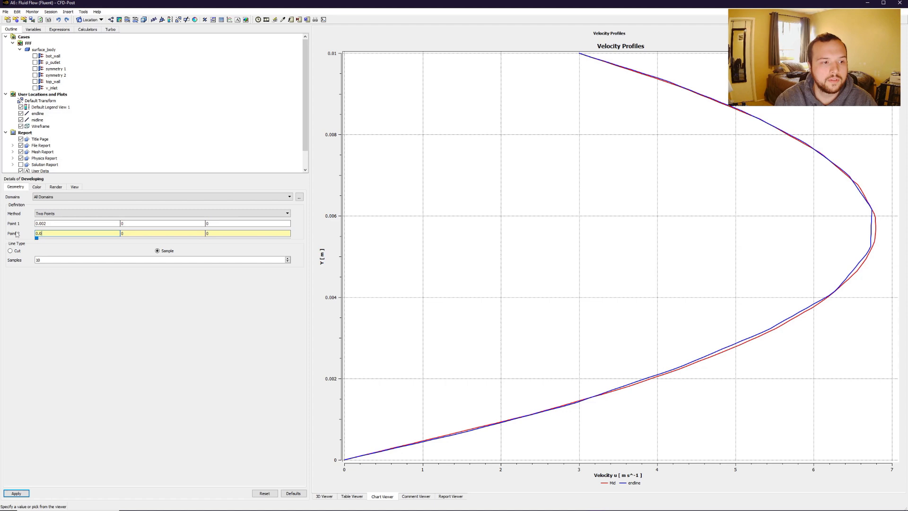
type("0.002")
key("Tab")
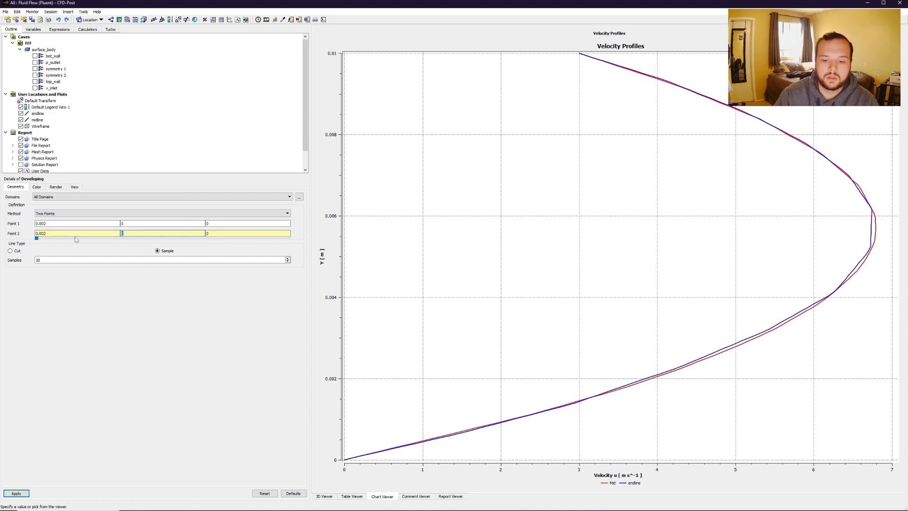
type("0.01")
left_click_drag(64, 260, 1, 265)
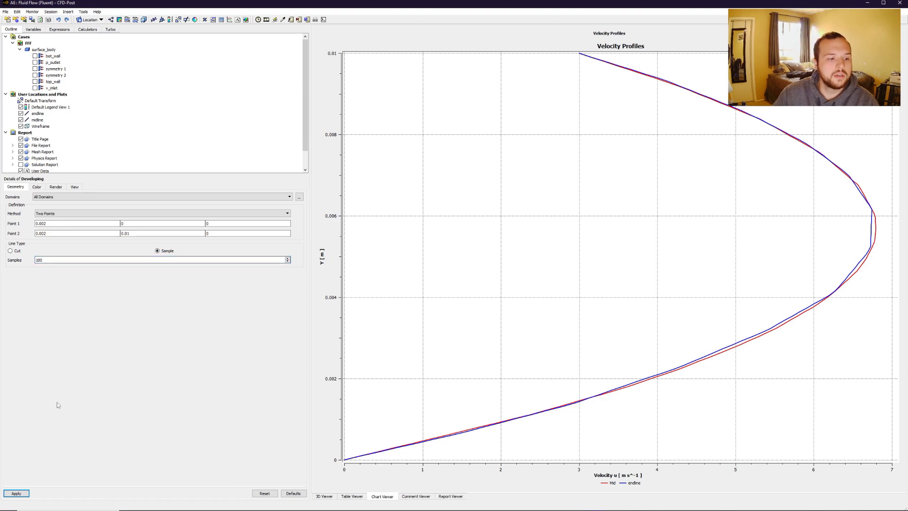
left_click(16, 493)
- Add a third data series named developing to the Velocity Profiles chart, with Developing as its location, and apply it
scroll(42, 135, "down", 2)
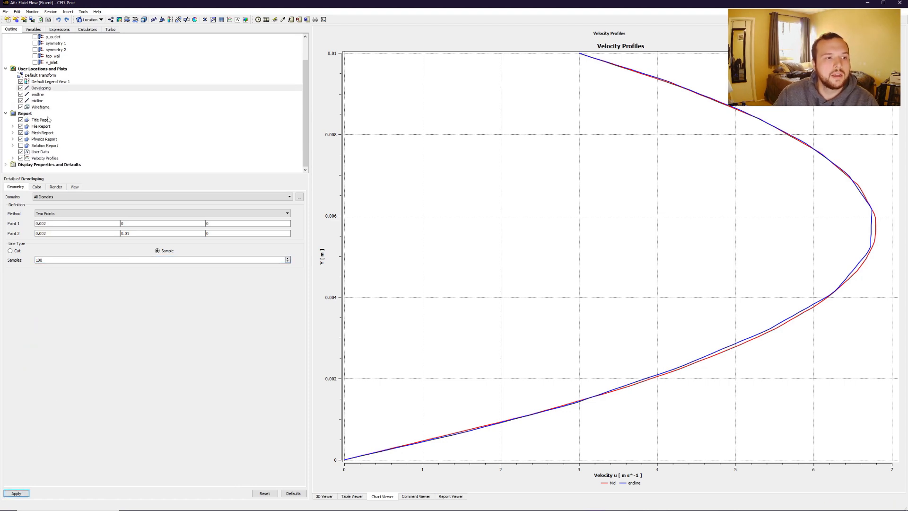
right_click(43, 159)
left_click(75, 236)
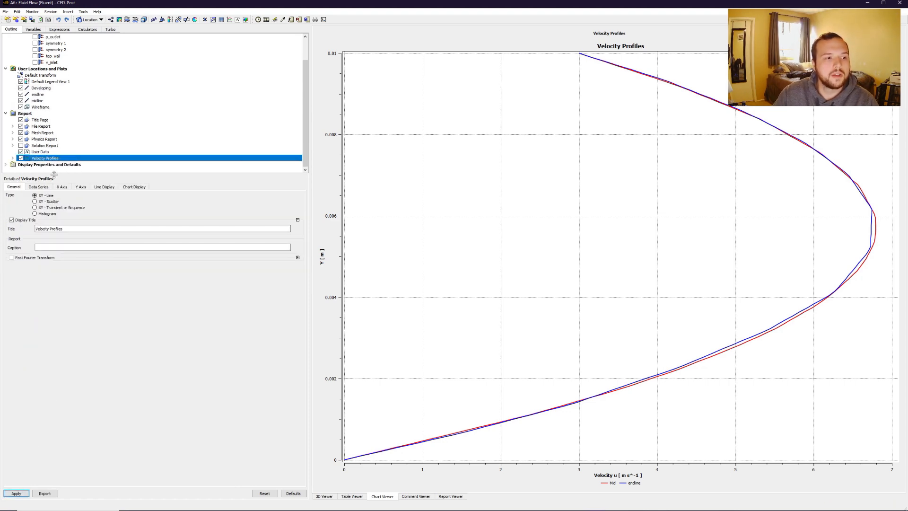
left_click(33, 187)
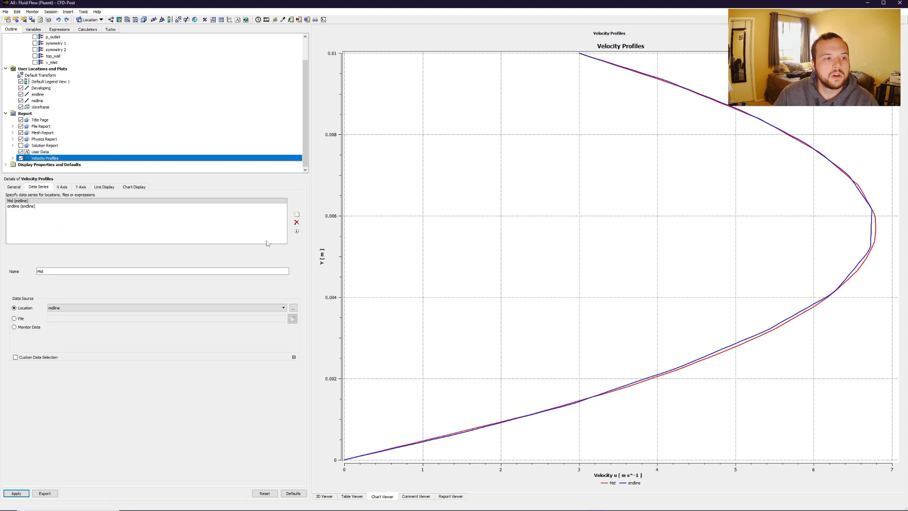
left_click(296, 214)
left_click_drag(62, 270, 2, 269)
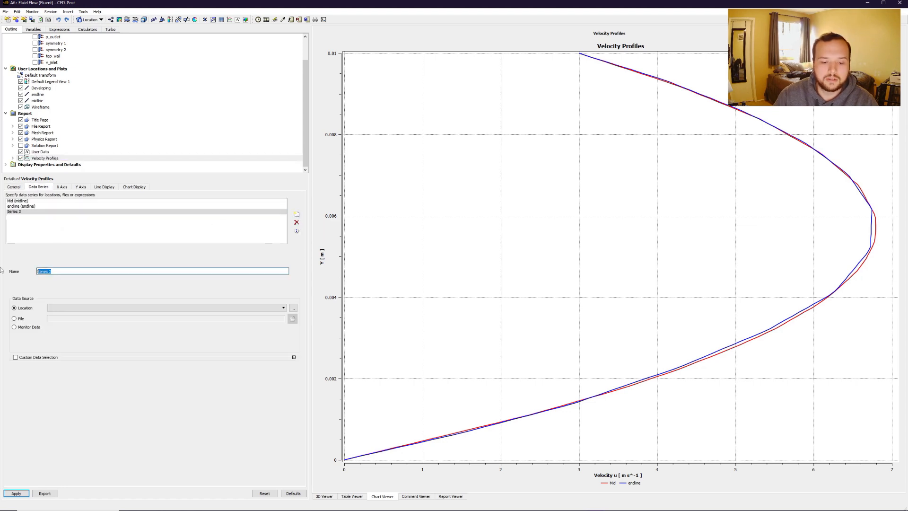
type("developing")
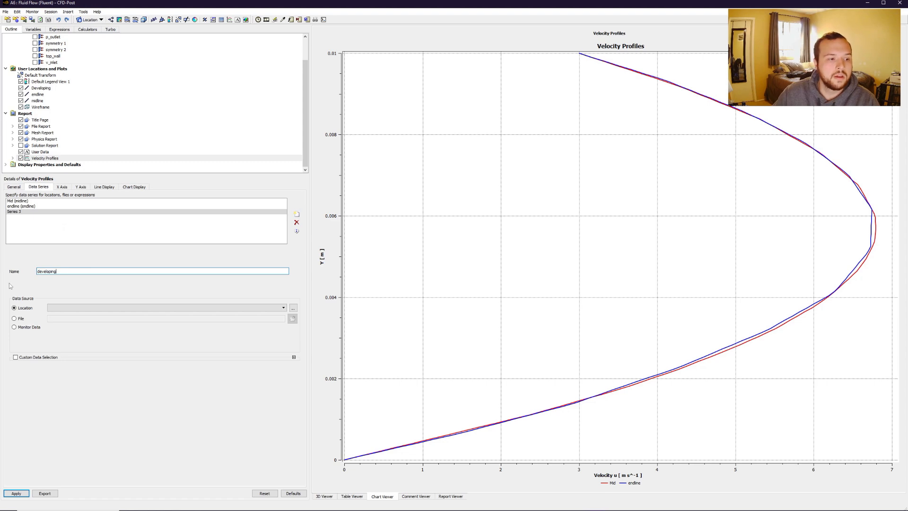
left_click(142, 308)
left_click(127, 319)
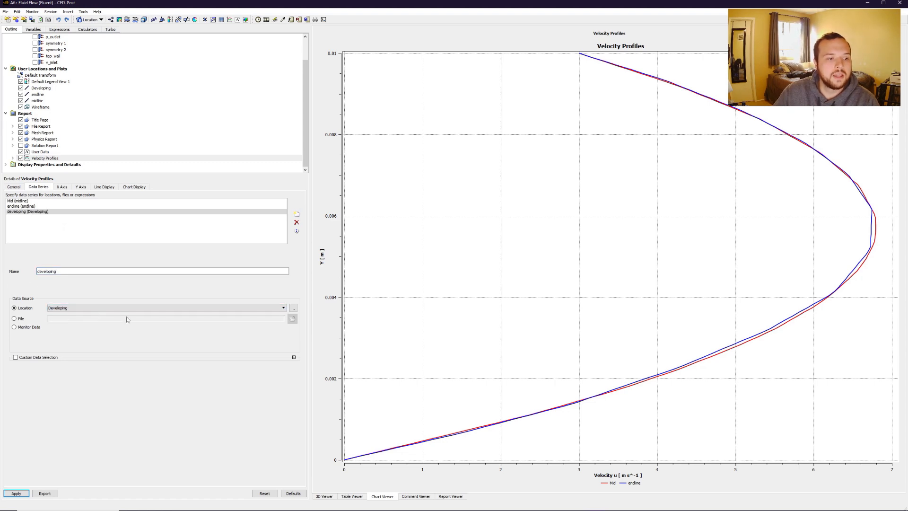
left_click(25, 492)
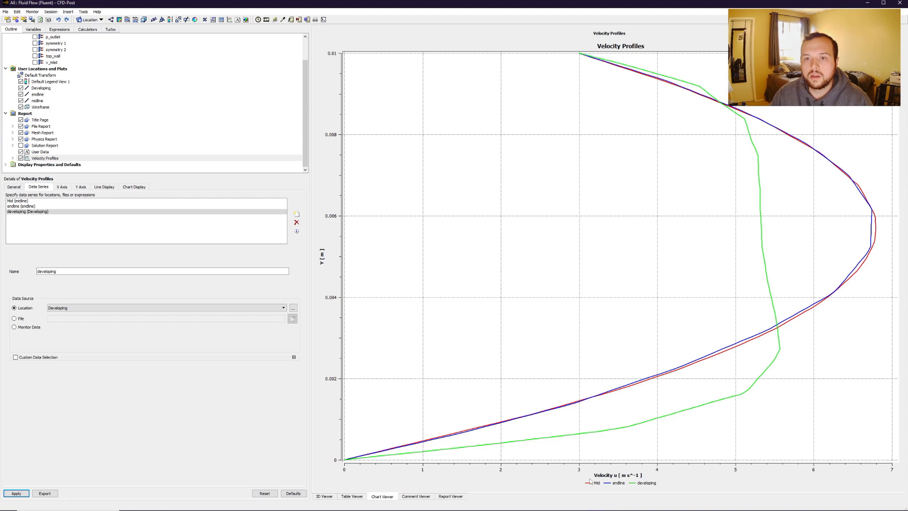
- Switch to the Fluent solver window and open the solution data export settings
mouse_move(563, 508)
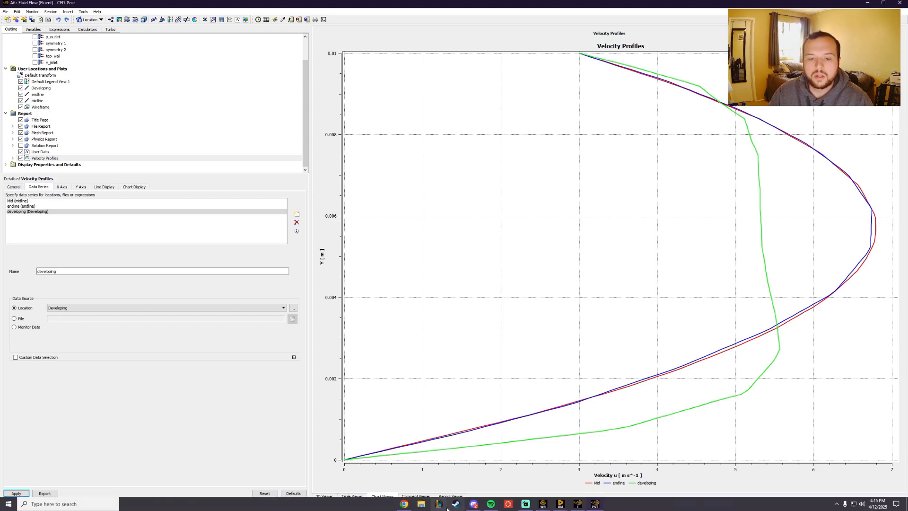
left_click(542, 506)
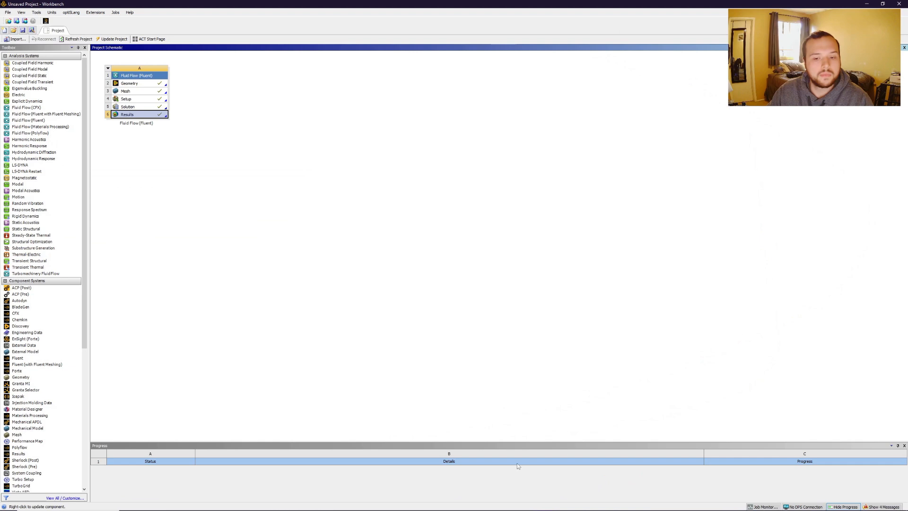
left_click(578, 504)
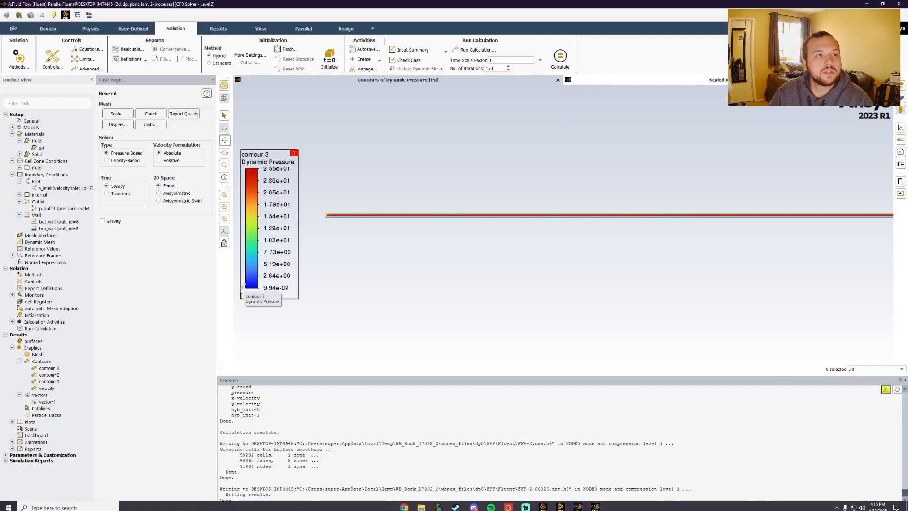
left_click(15, 29)
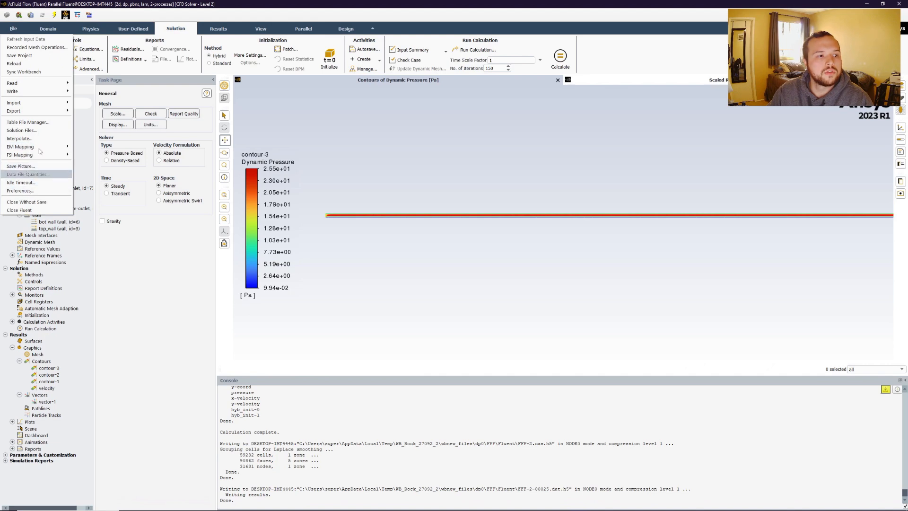
mouse_move(28, 112)
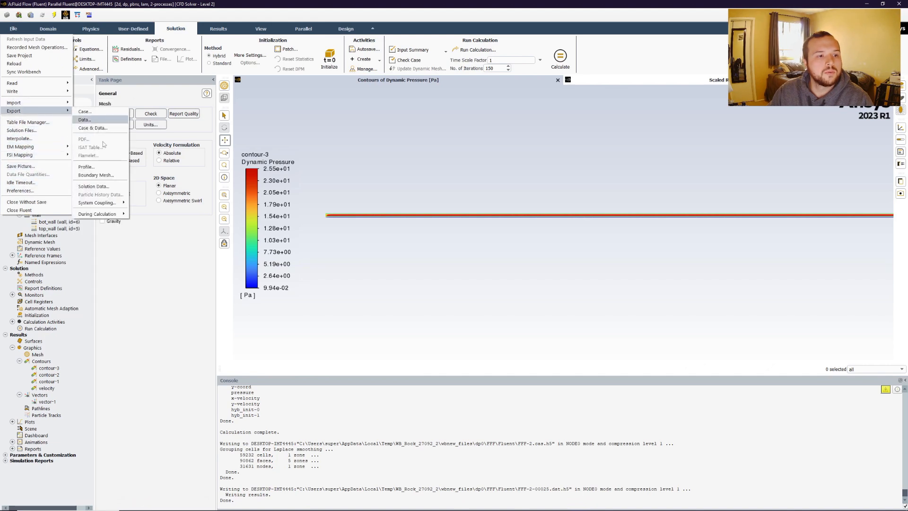
left_click(100, 186)
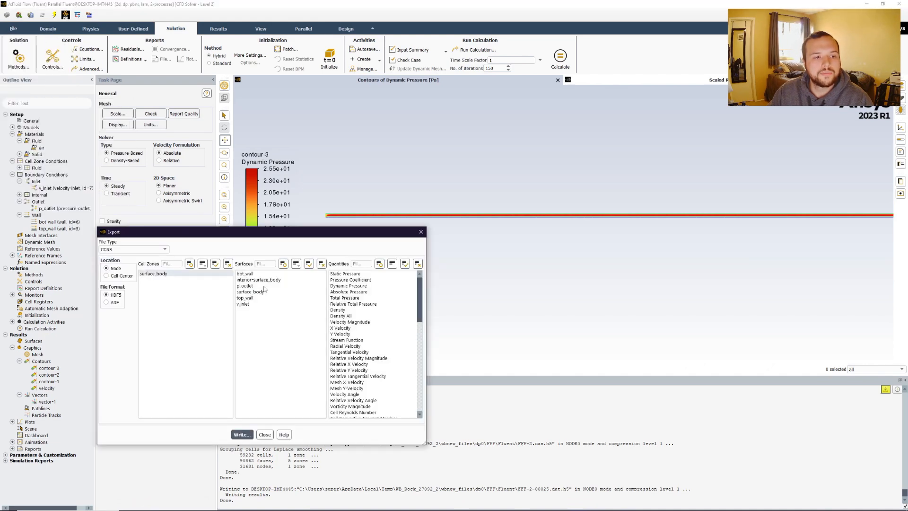
- Choose ASCII as the export file type and dp-dX as the quantity, and close the export without writing a file
left_click(118, 252)
left_click(116, 259)
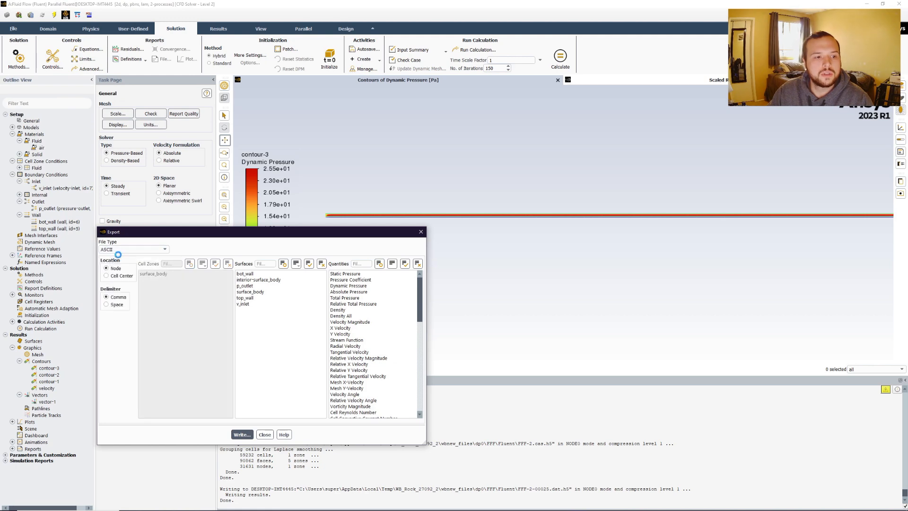
scroll(370, 304, "down", 10)
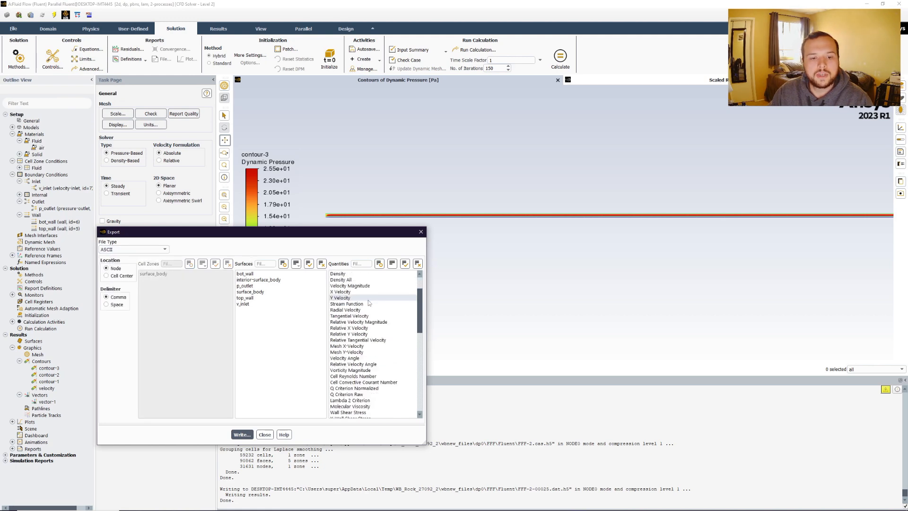
scroll(371, 304, "down", 4)
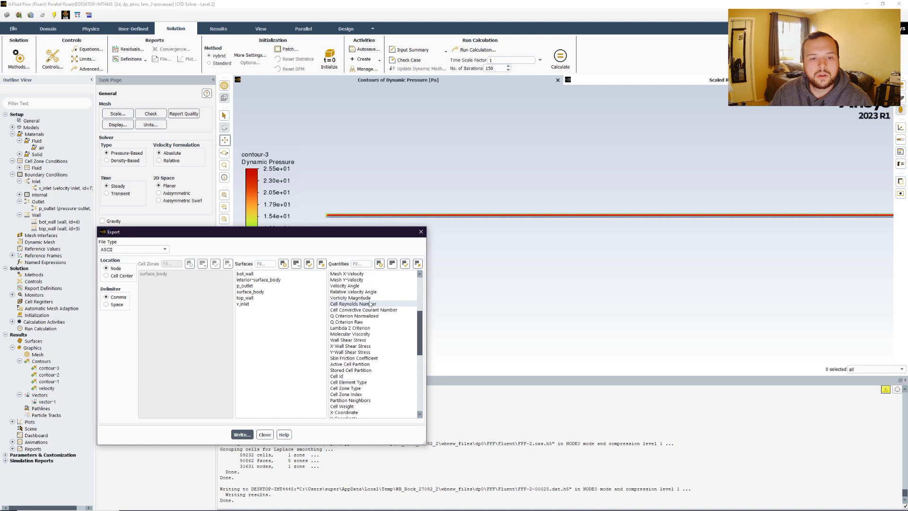
scroll(370, 304, "down", 3)
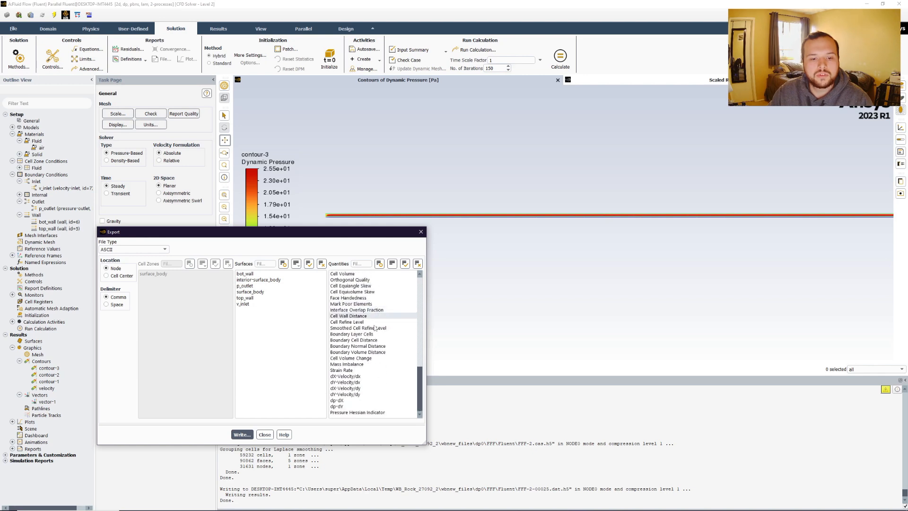
left_click(350, 400)
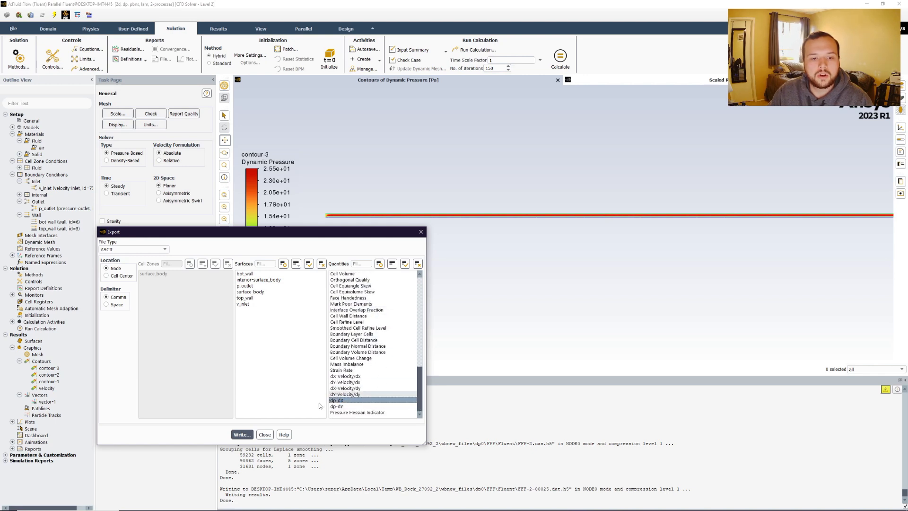
left_click(341, 400)
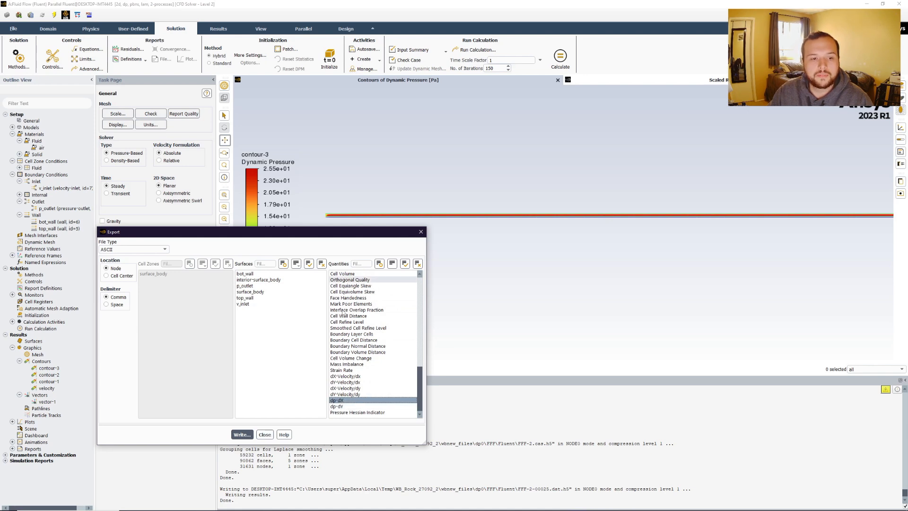
left_click(265, 434)
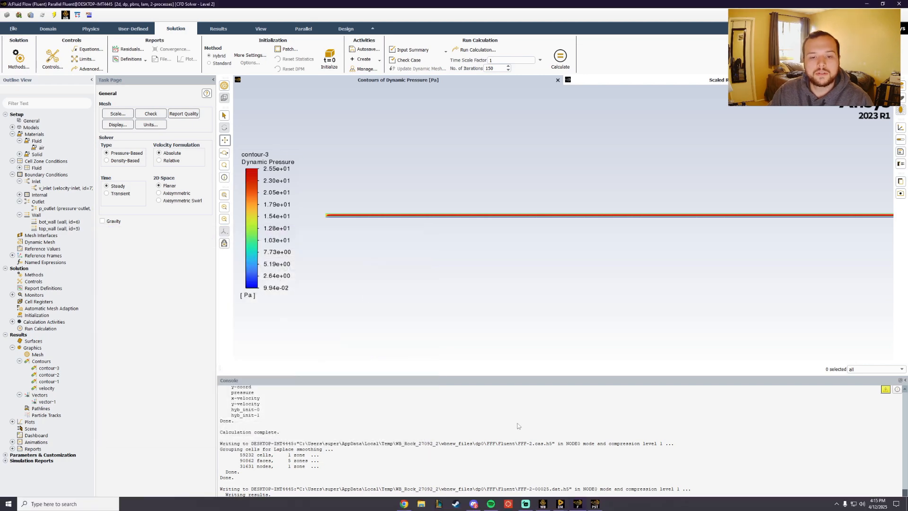
left_click(525, 504)
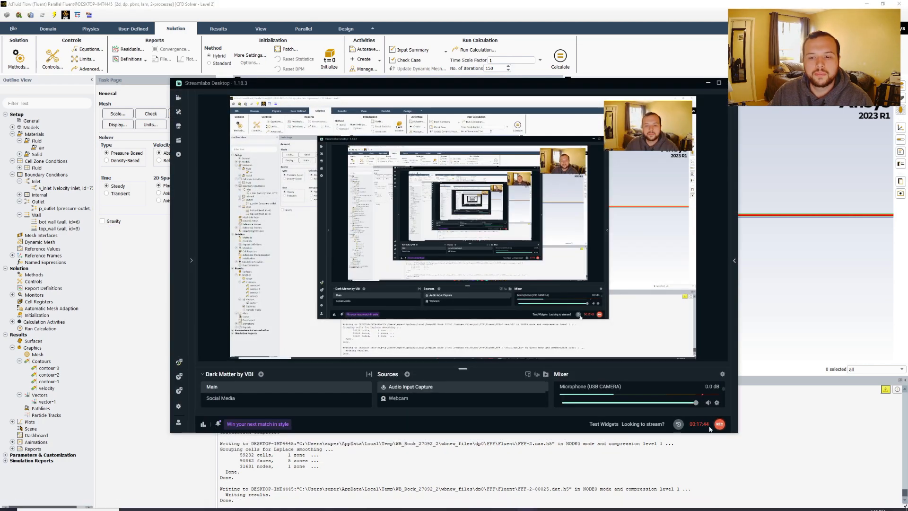